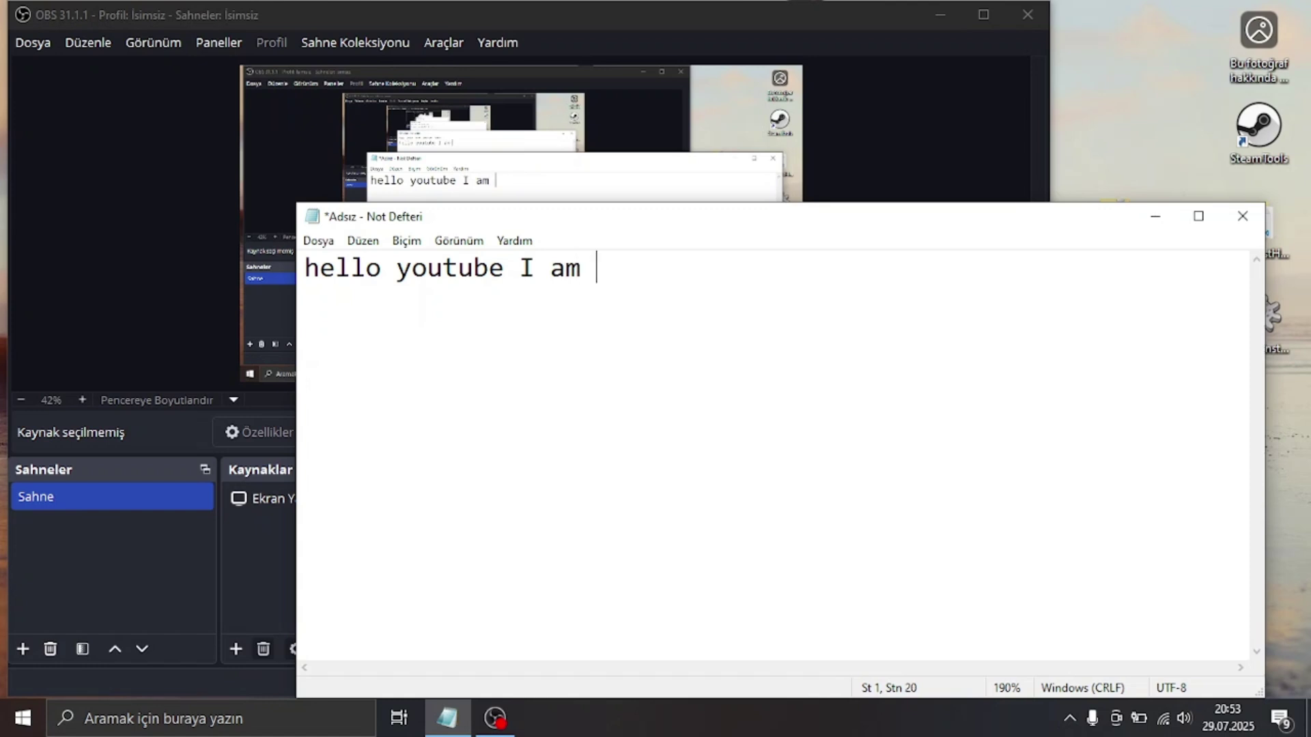
Step: Continue the note's opening line after "hello youtube I am" with "youtube pretrial today"
type("outube p")
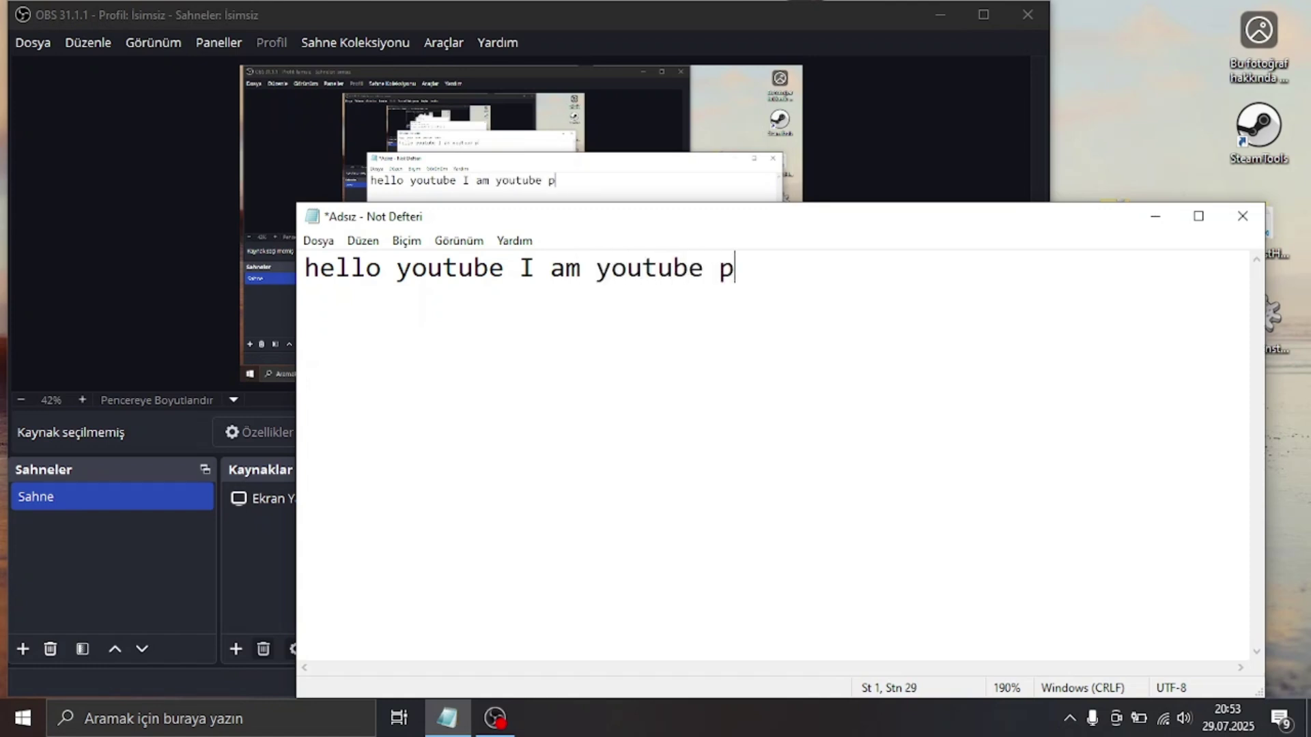
type("retir")
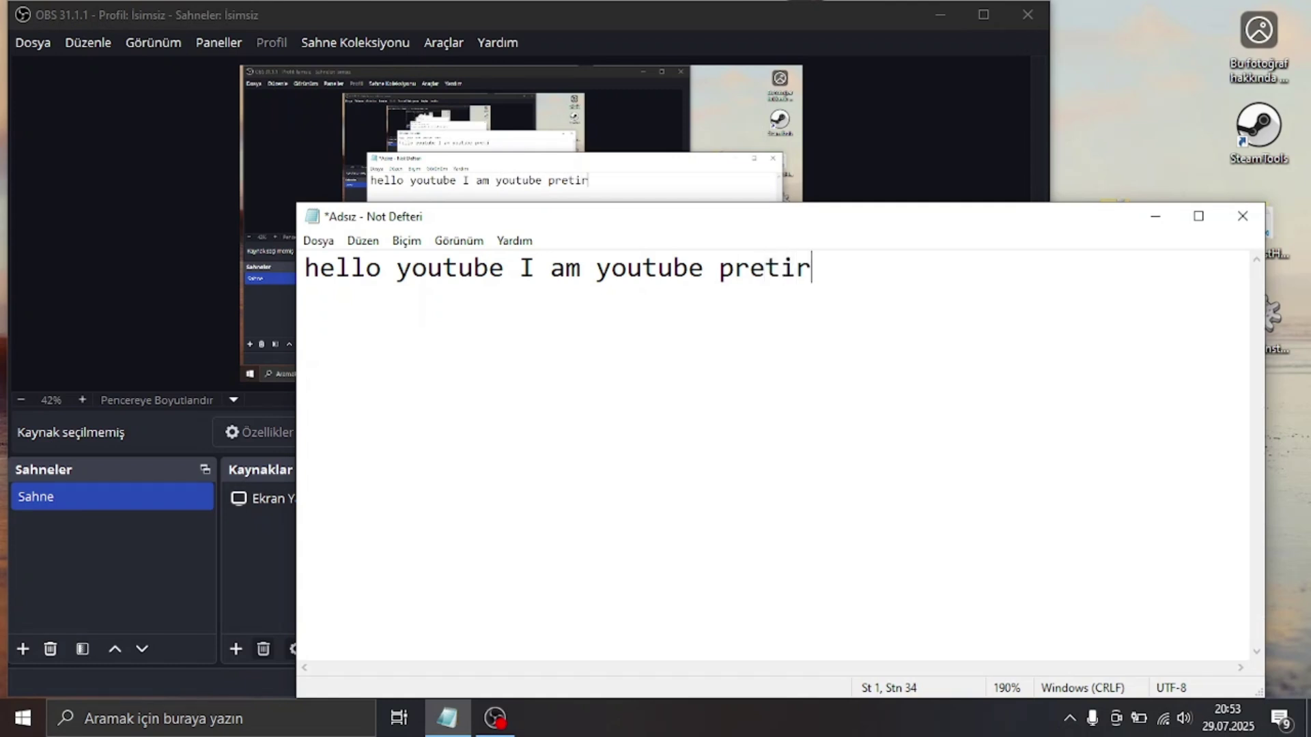
type("a")
key("BackSpace")
key("BackSpace")
type("ral ")
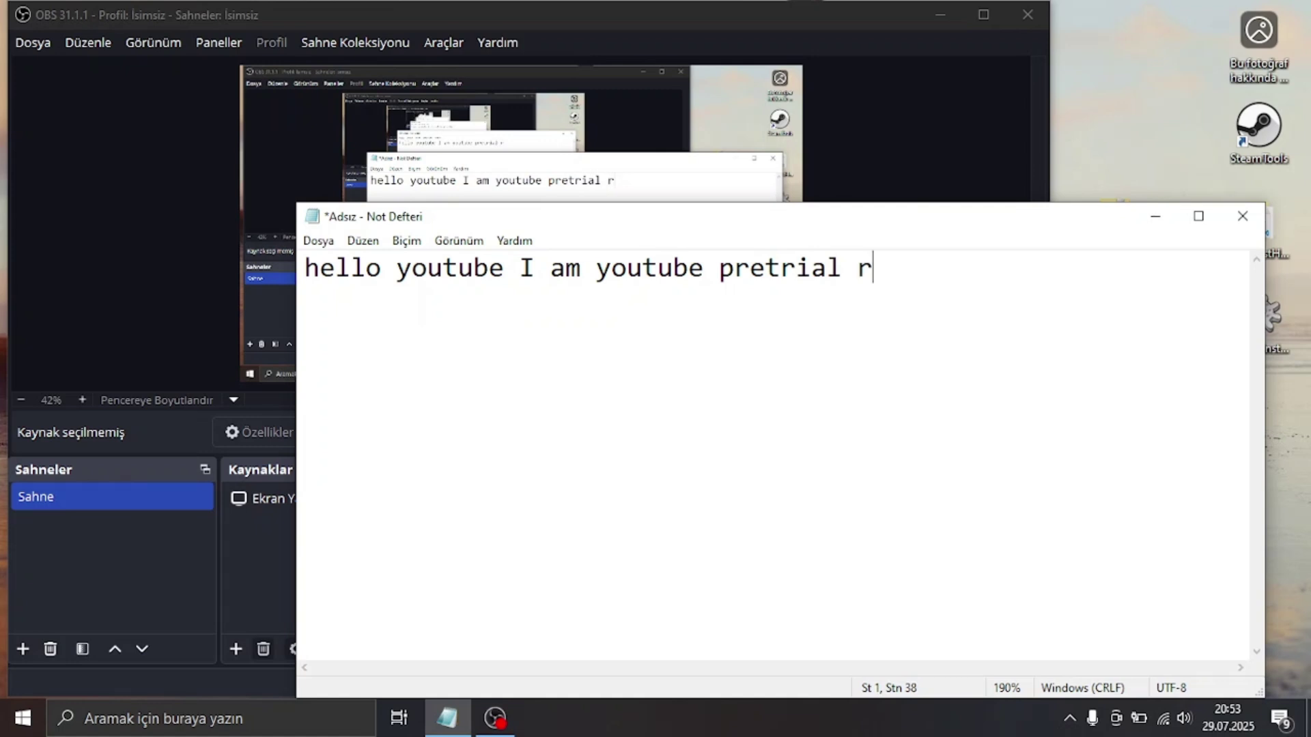
type("today ")
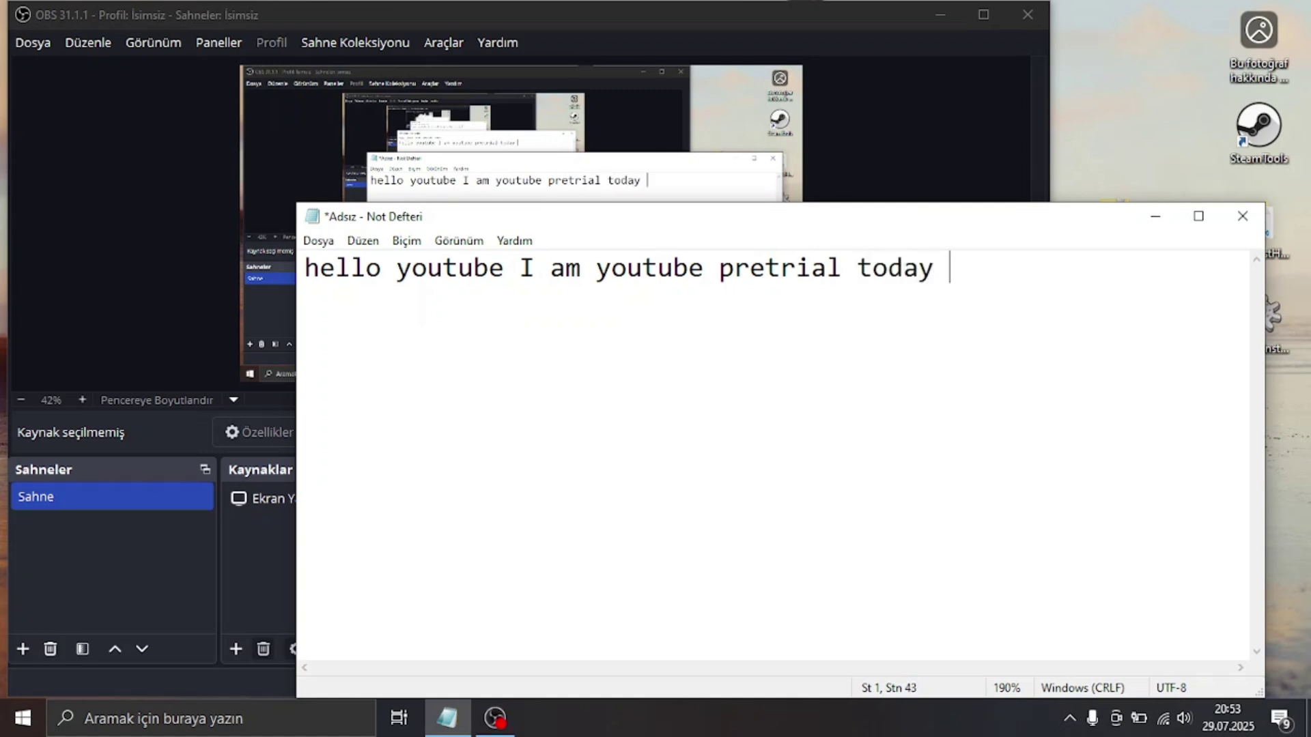
Step: Extend the note's opening line with "Iam gonna show you how to steamtools"
type("Iam ")
type("gonno")
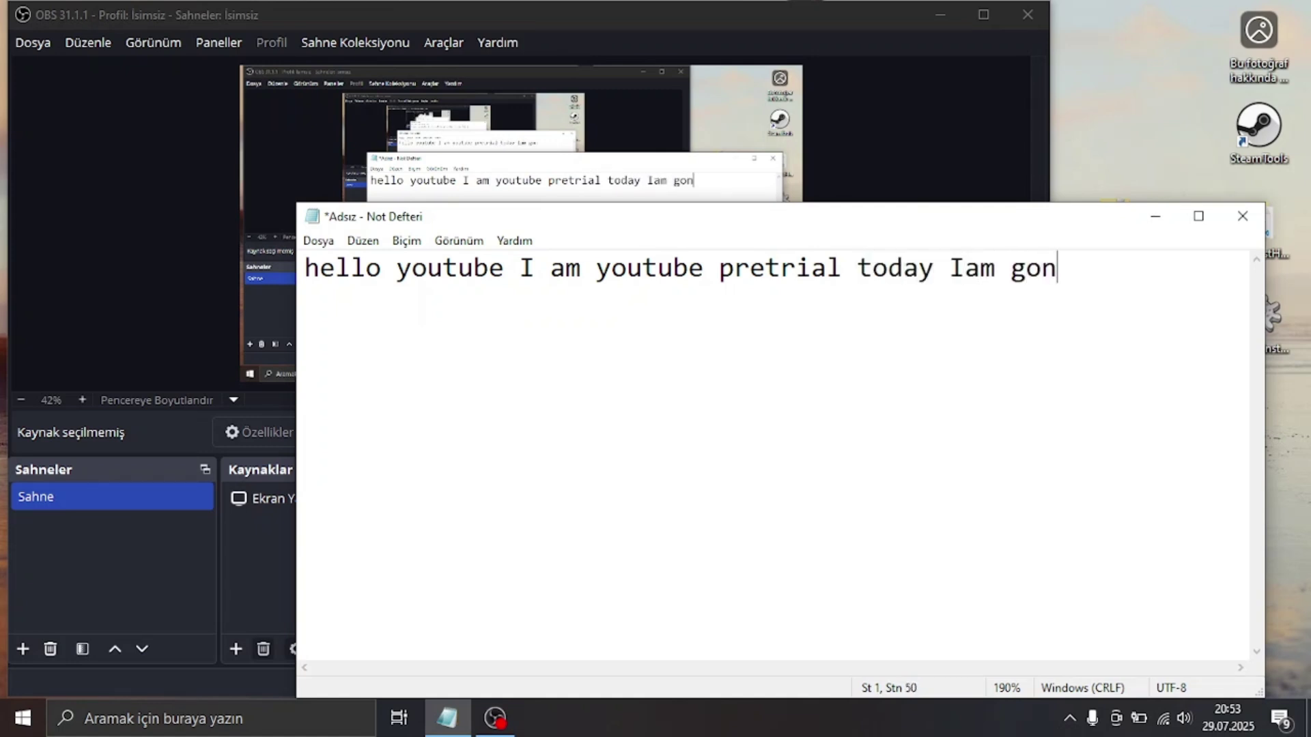
key("BackSpace")
key("BackSpace")
type("a showb")
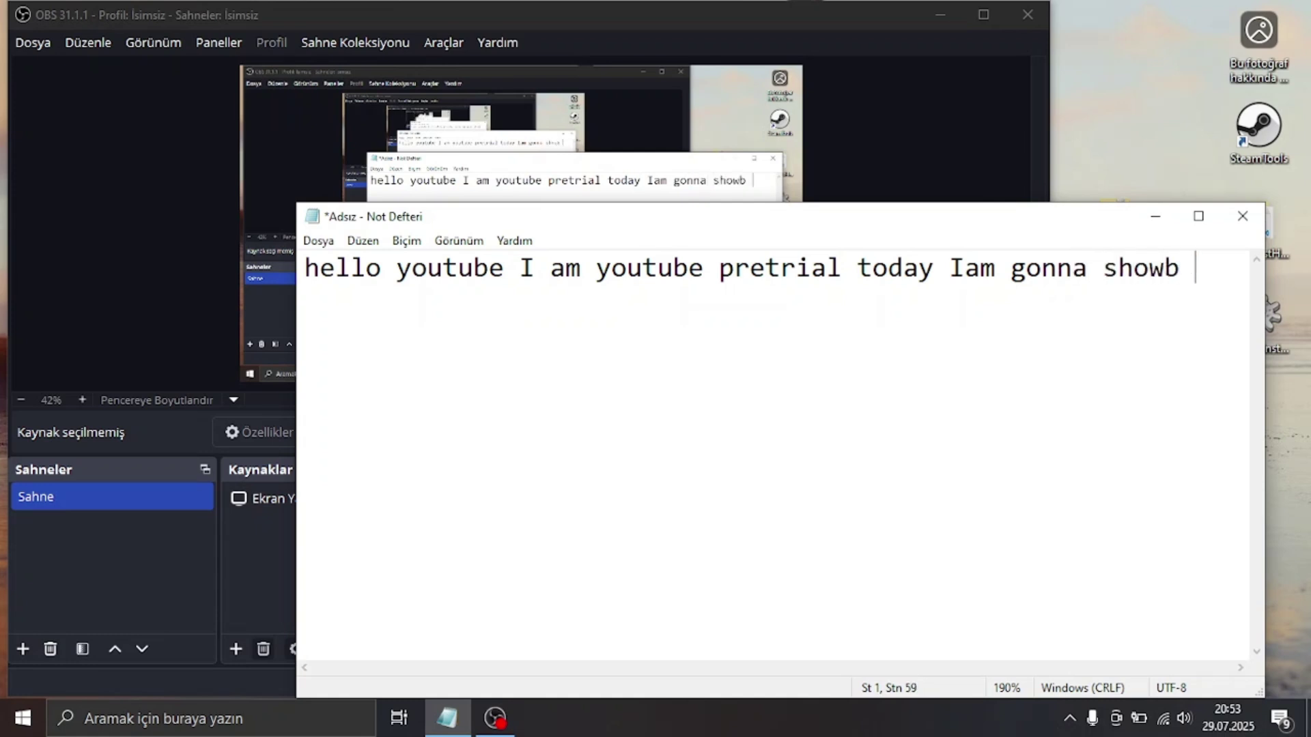
key("BackSpace")
type("you how  to")
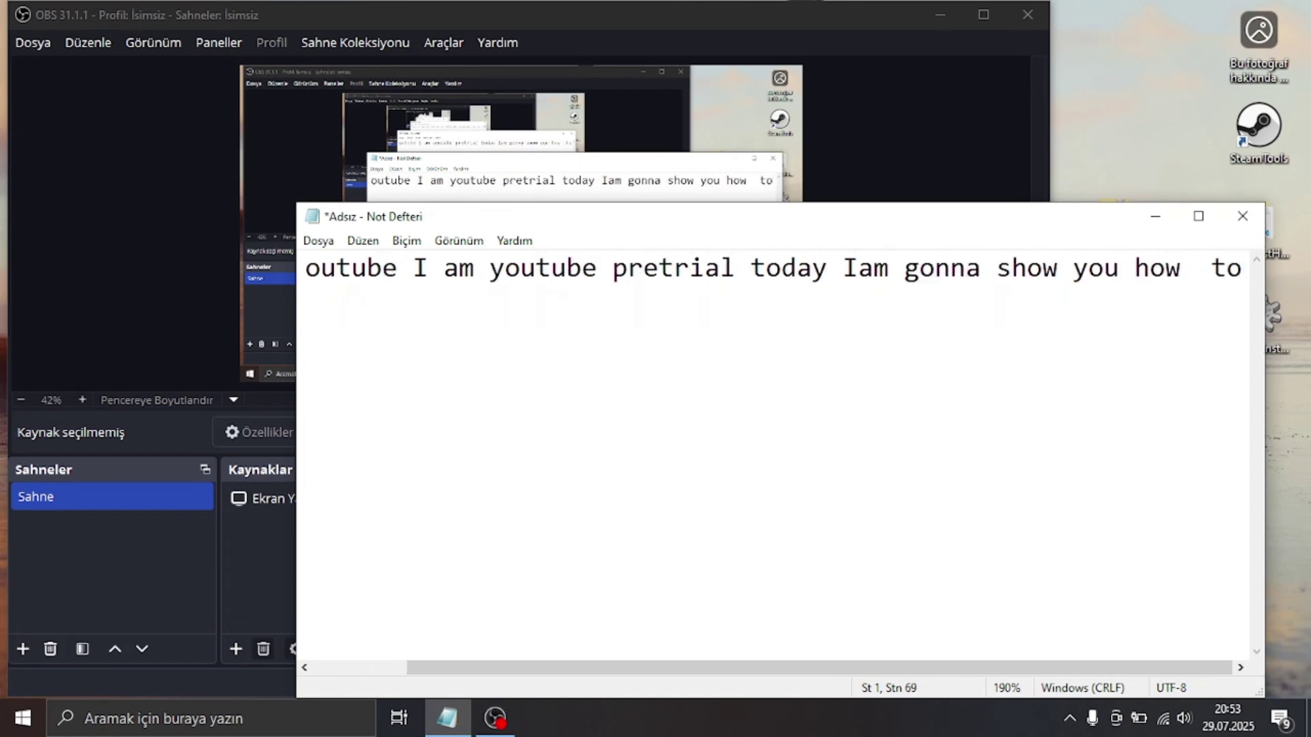
key("BackSpace")
key("BackSpace")
type("to steam")
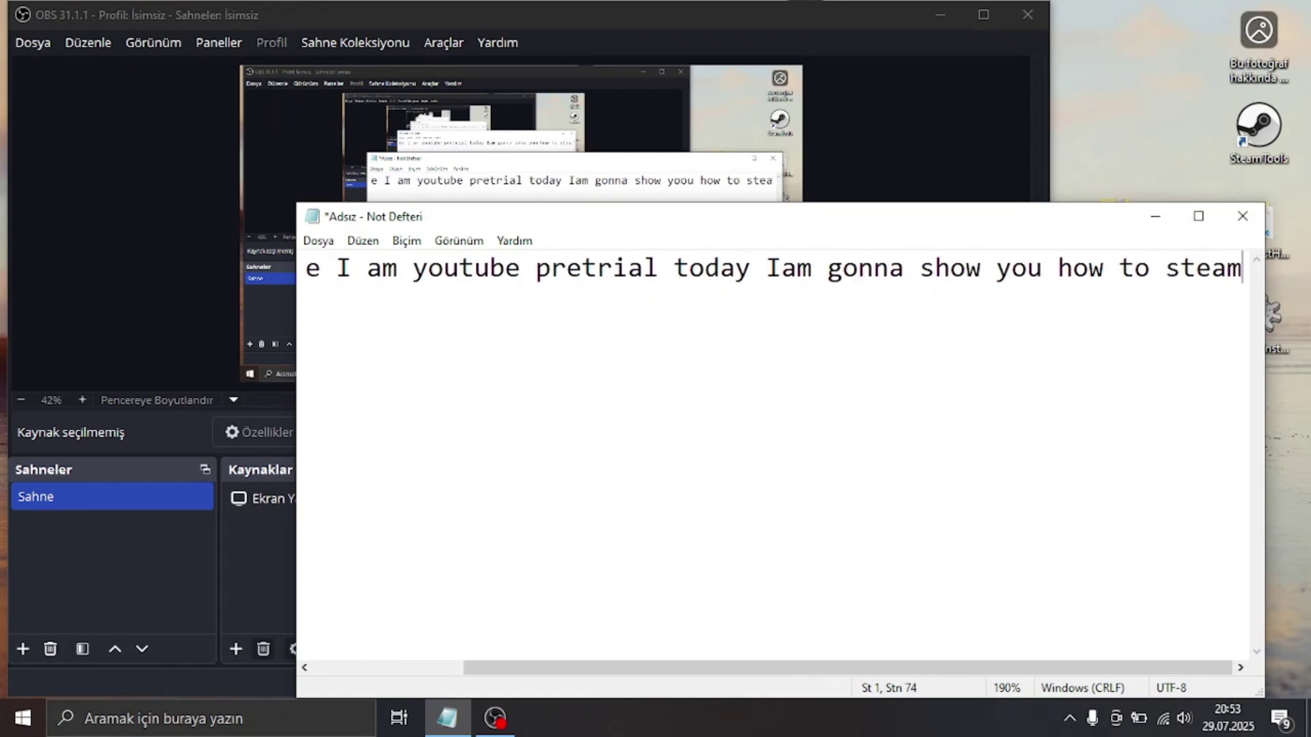
type("tools")
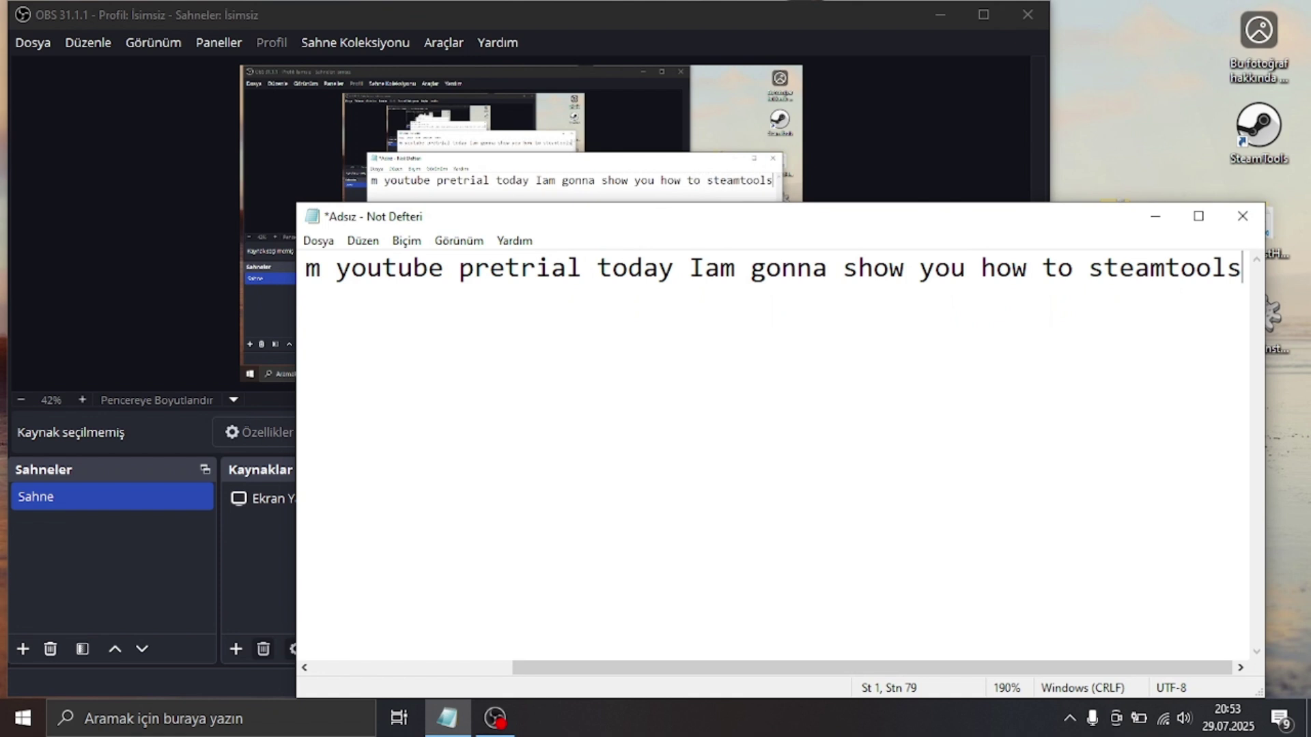
type(" and")
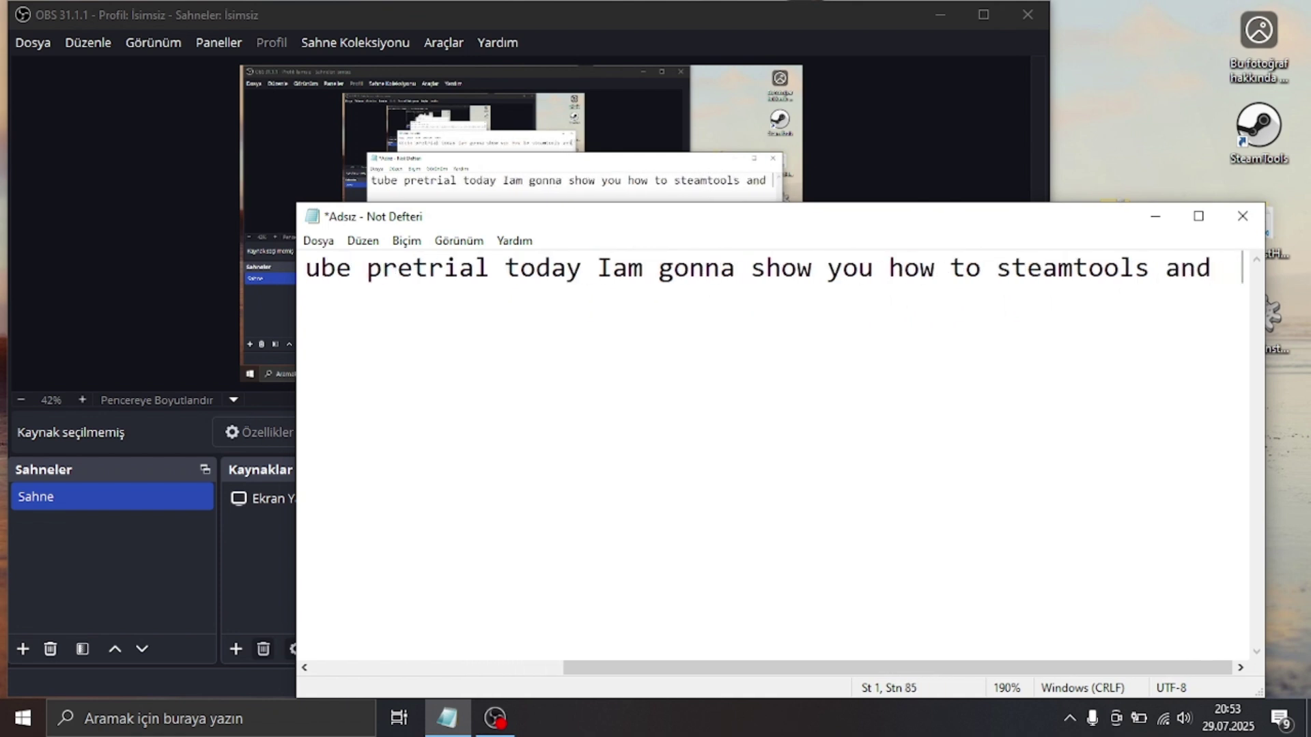
key("BackSpace")
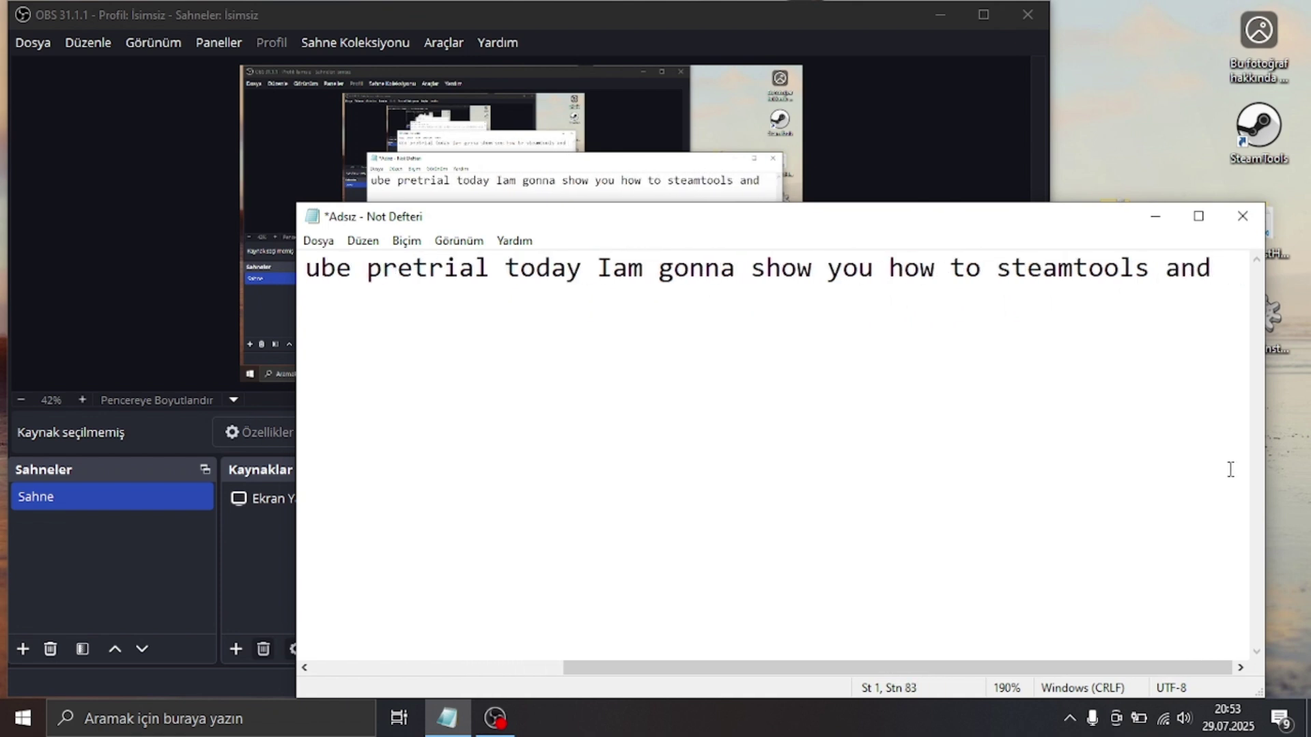
type("ve")
key("BackSpace")
key("BackSpace")
key("BackSpace")
key("BackSpace")
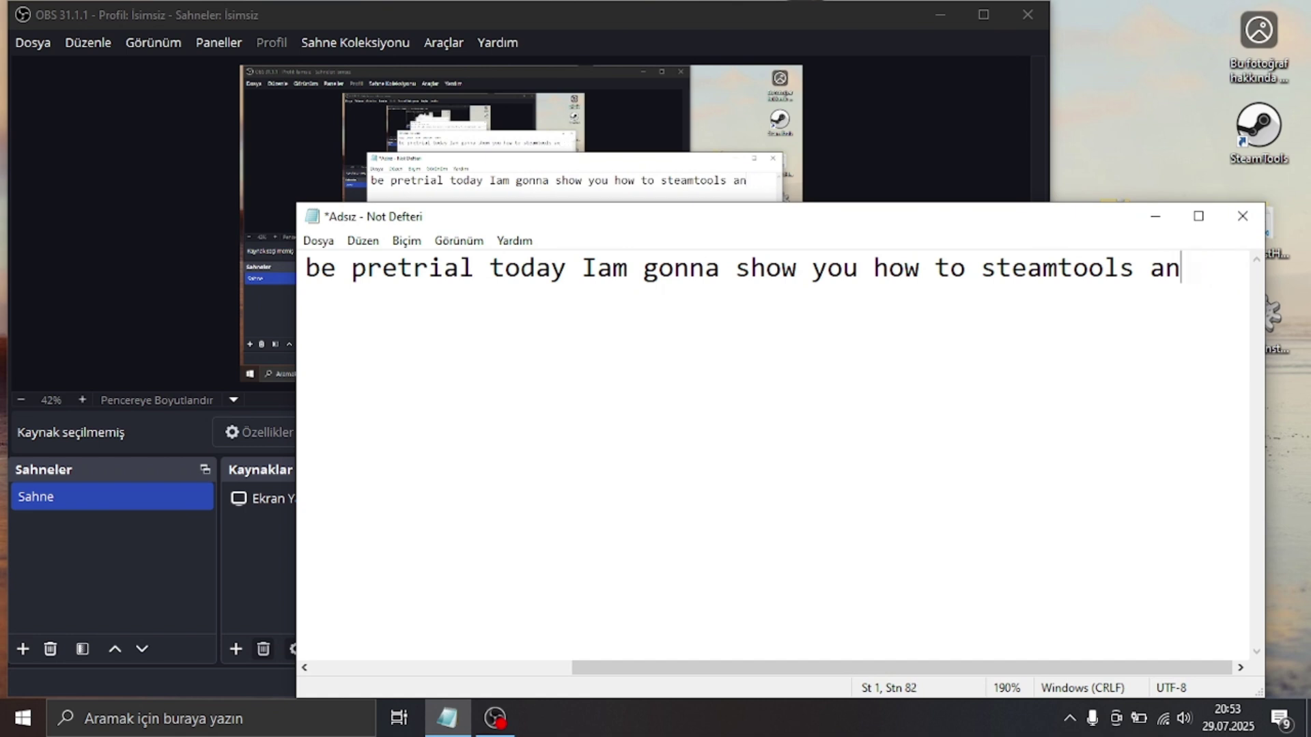
key("BackSpace")
key("BackSpace")
Step: Start a second line in the note reading "first install steamtools"
key("Return")
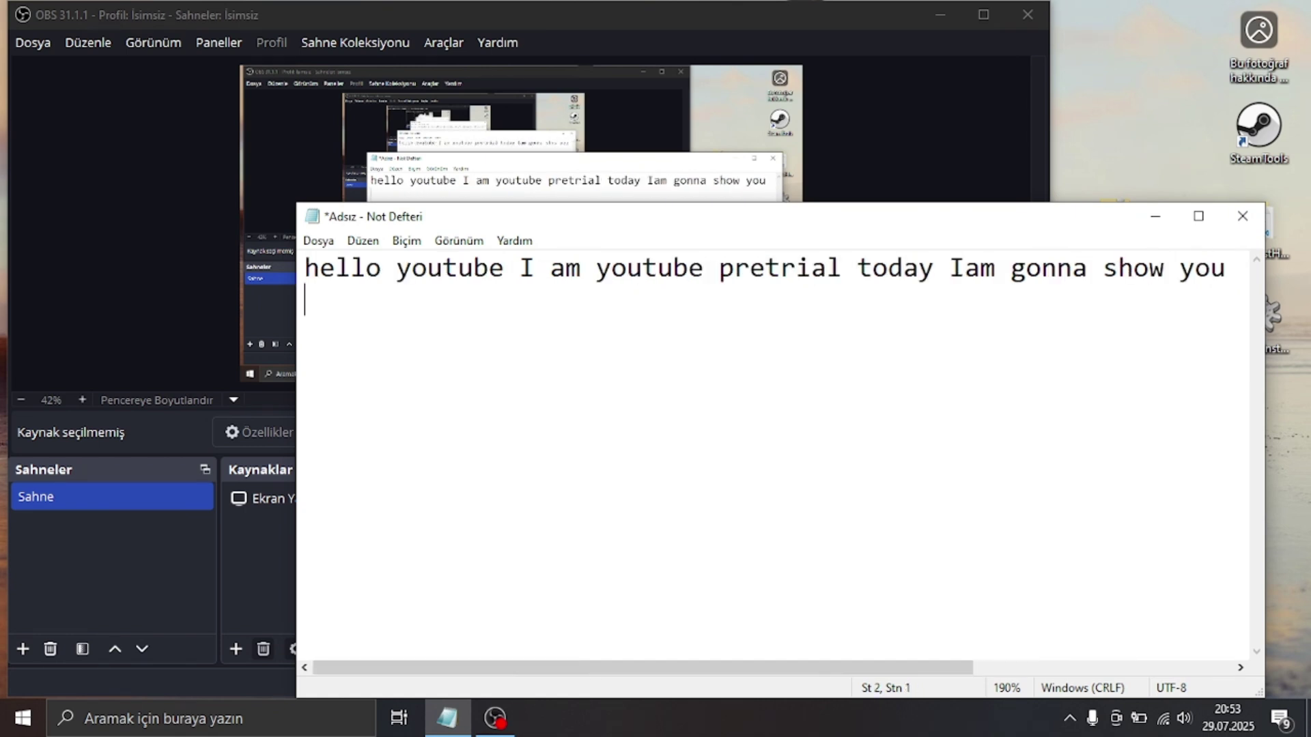
type("firs")
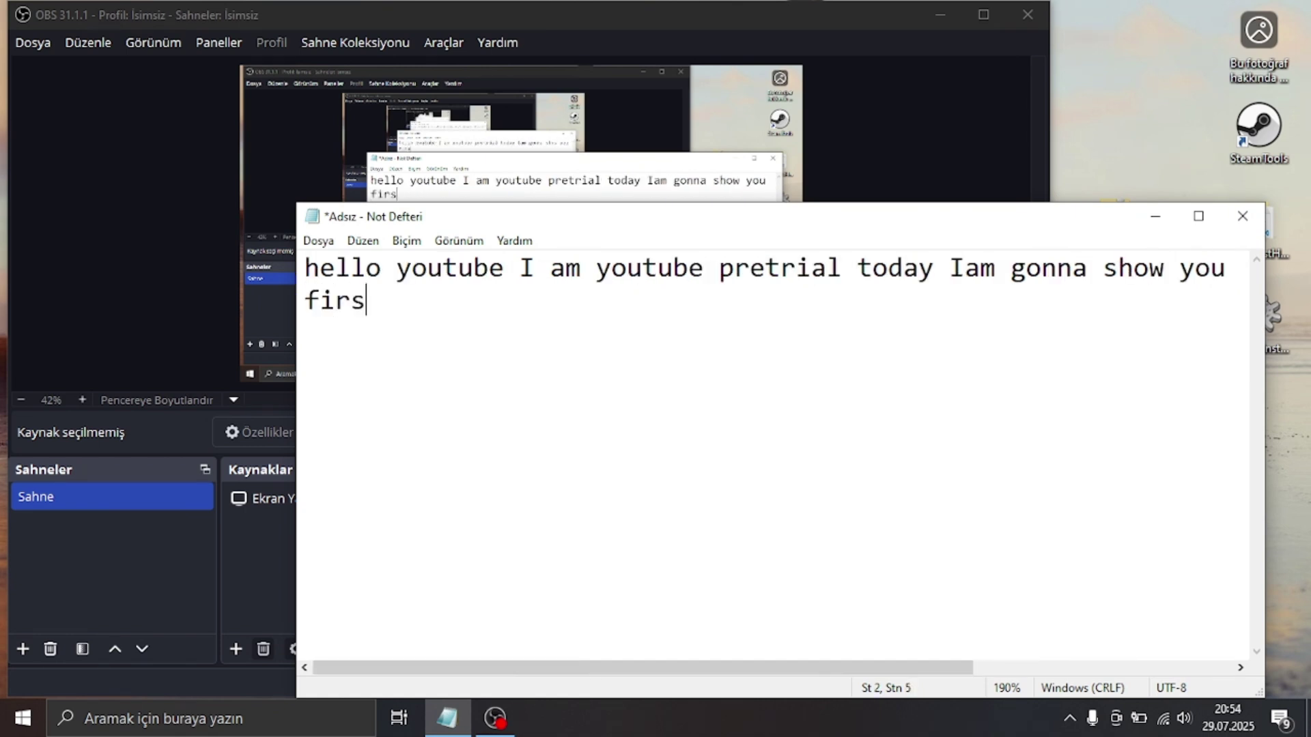
type("t ind")
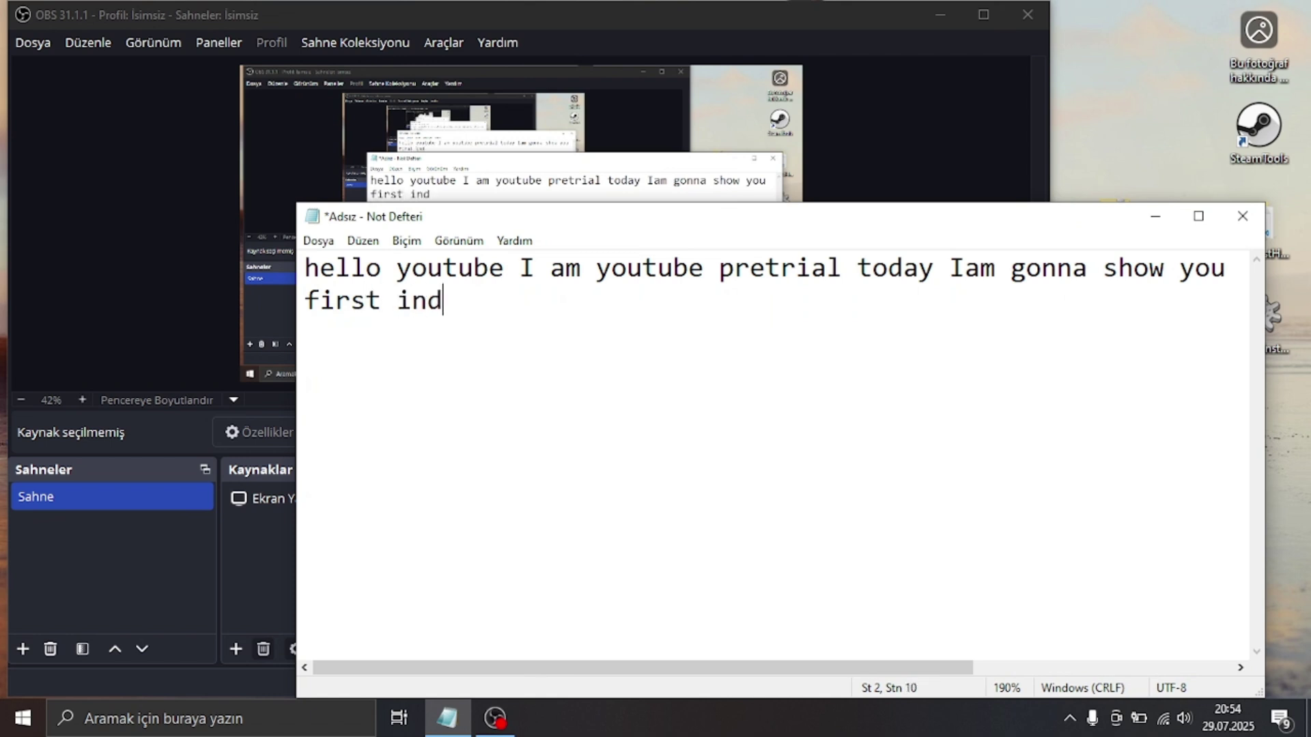
key("BackSpace")
type("stall s")
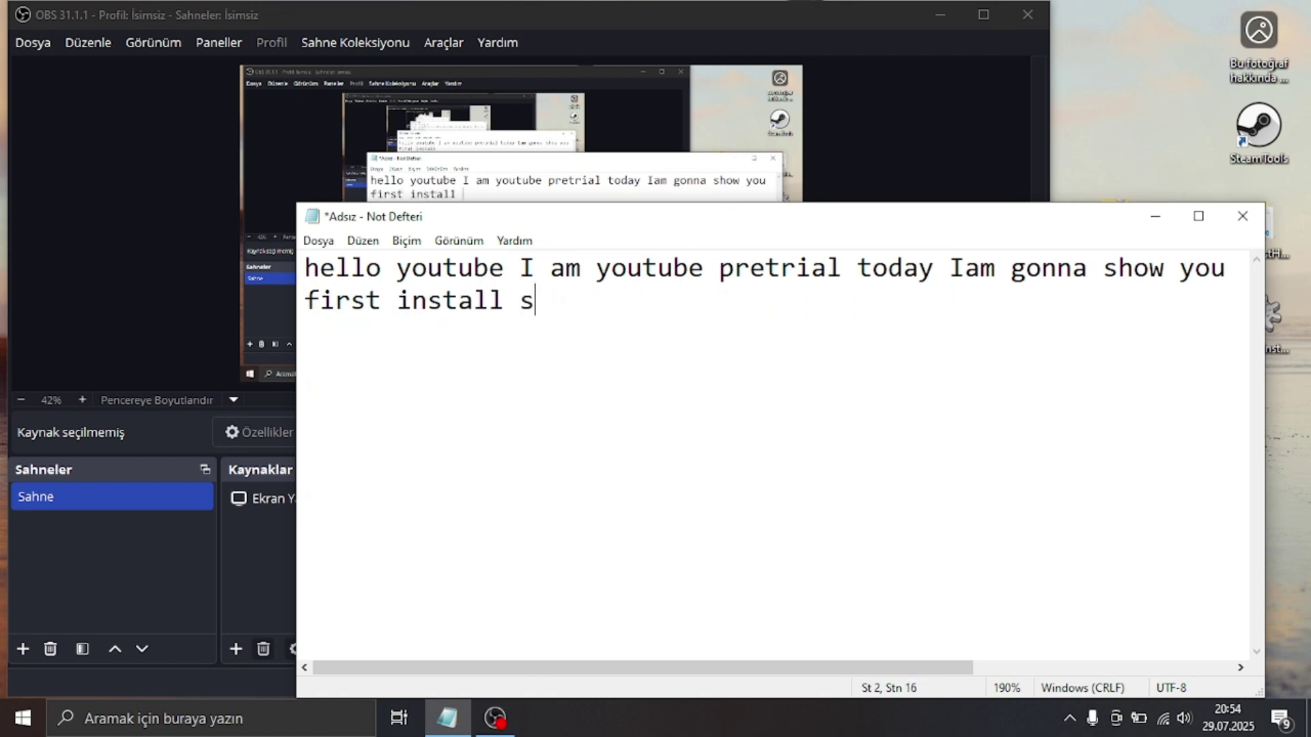
type("team")
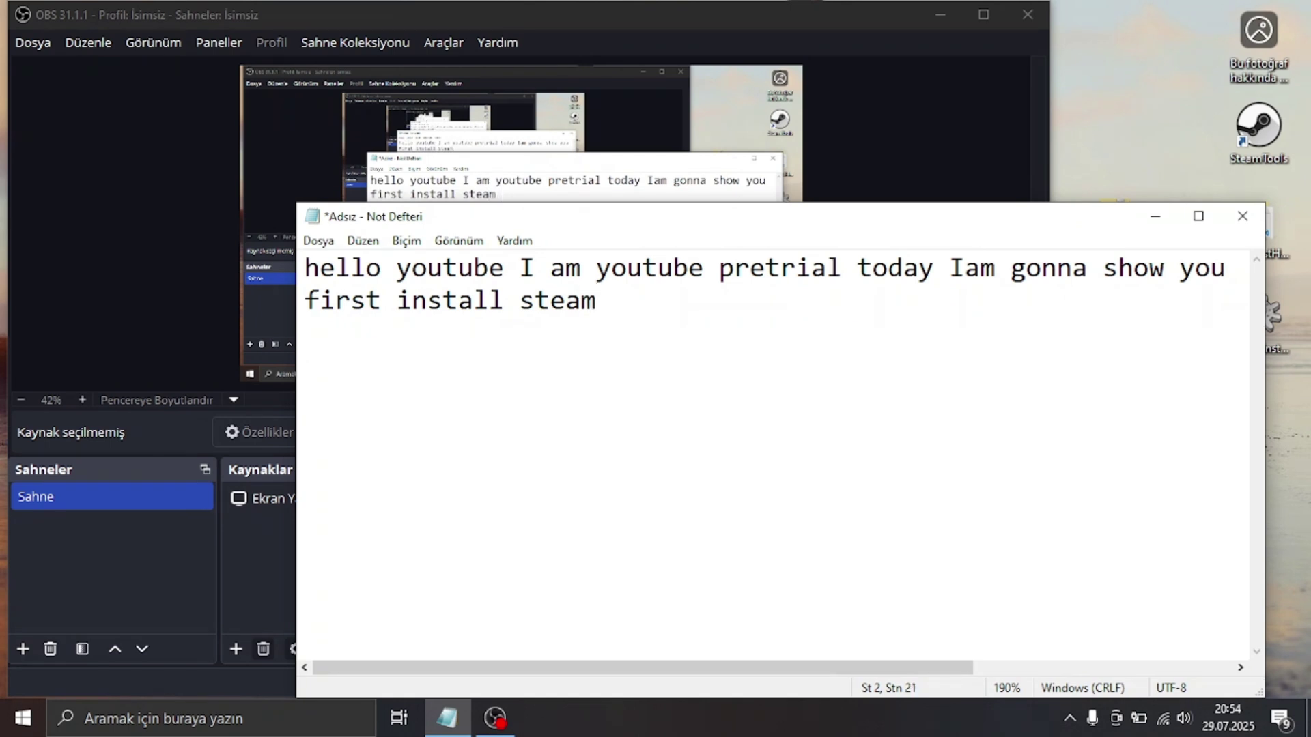
key("BackSpace")
type("tools")
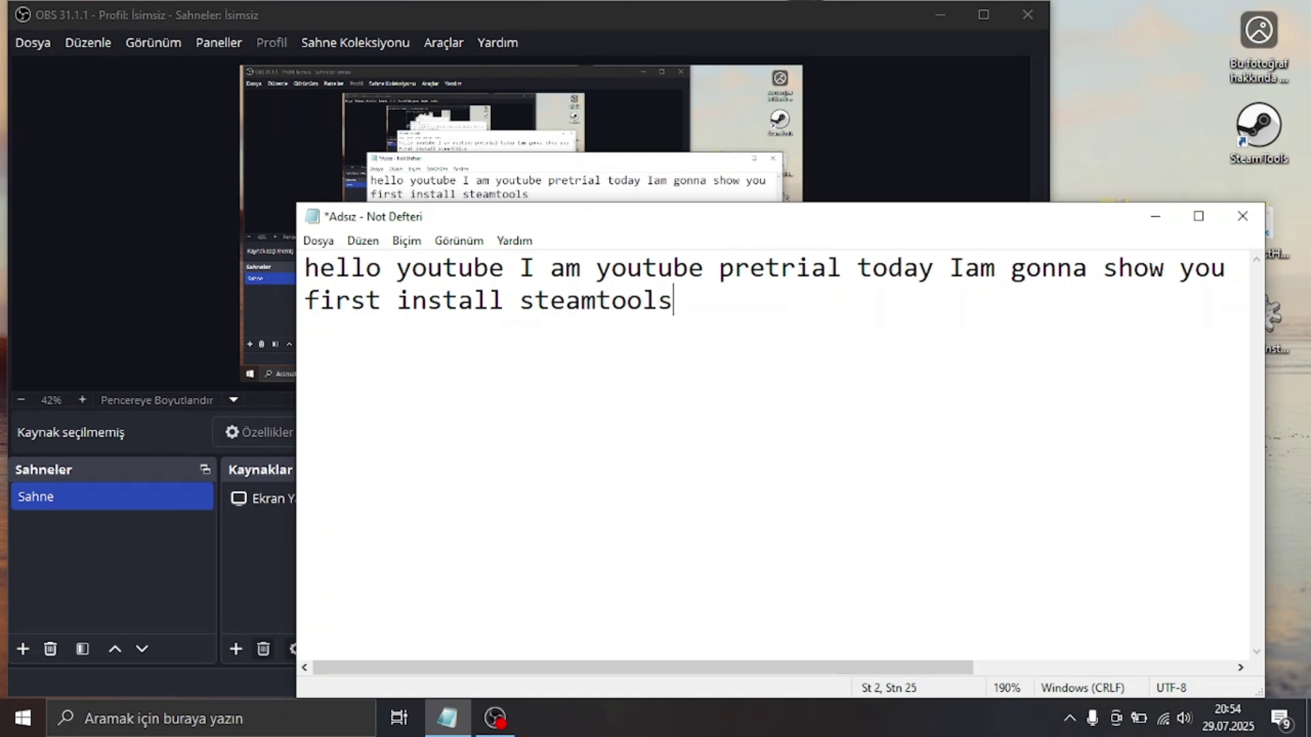
Step: Add "link in destcripton" to the end of the note's second line
type(" llin on")
key("BackSpace")
key("BackSpace")
key("BackSpace")
key("BackSpace")
key("BackSpace")
key("BackSpace")
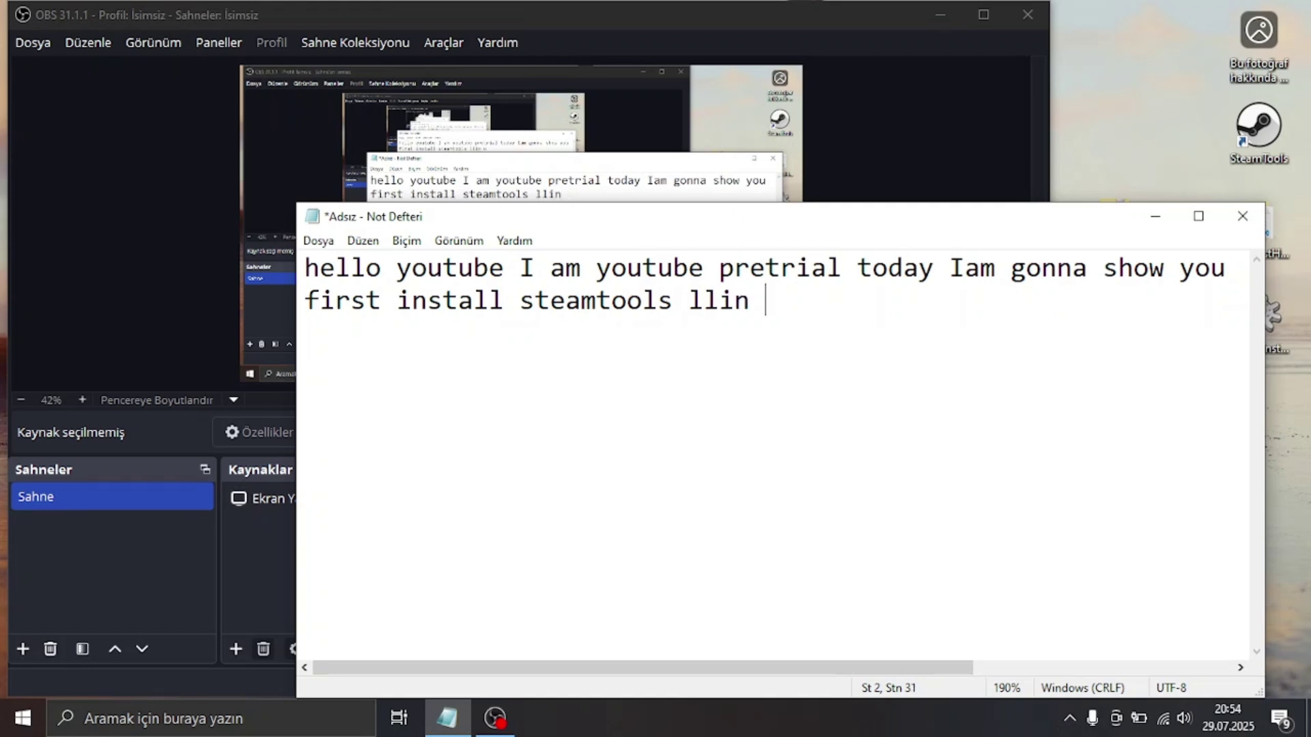
type("ink in dest")
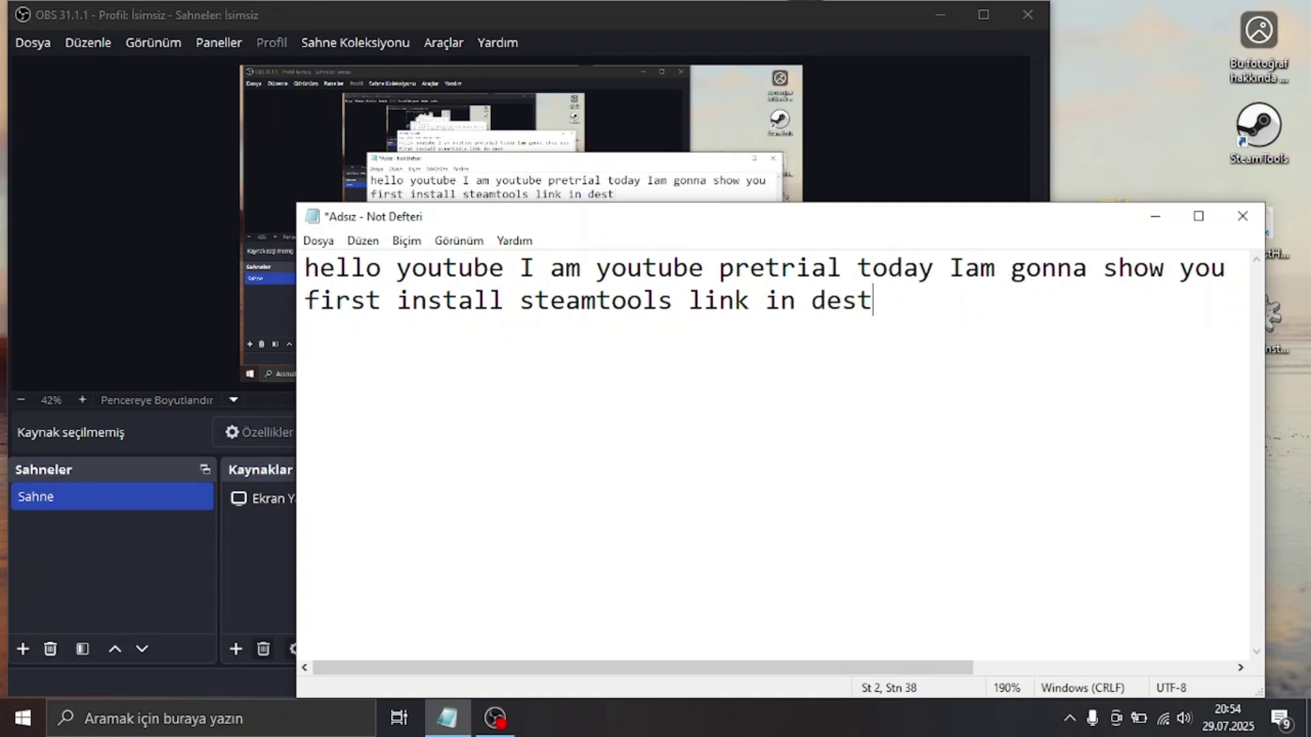
type("cripton")
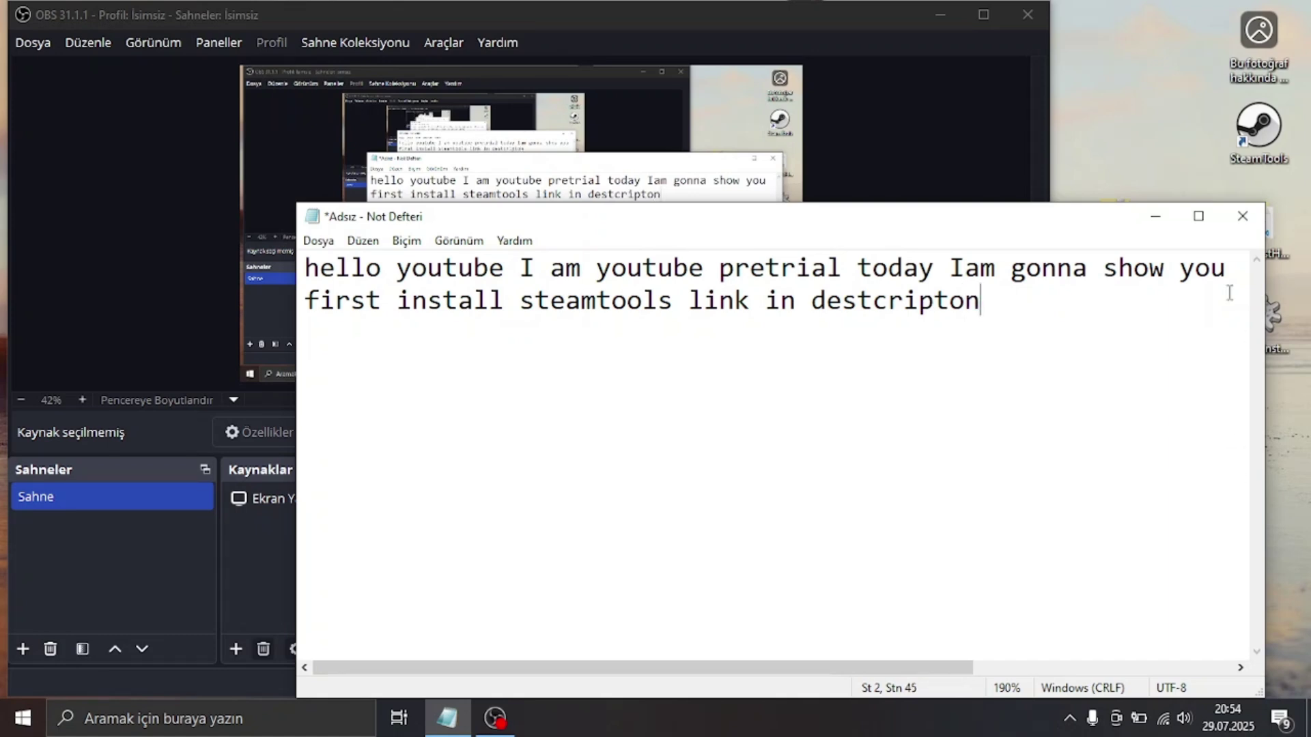
Step: Minimize OBS, then in Chrome search Google for "steamtools" and open the steamtools.net site
left_click(949, 5)
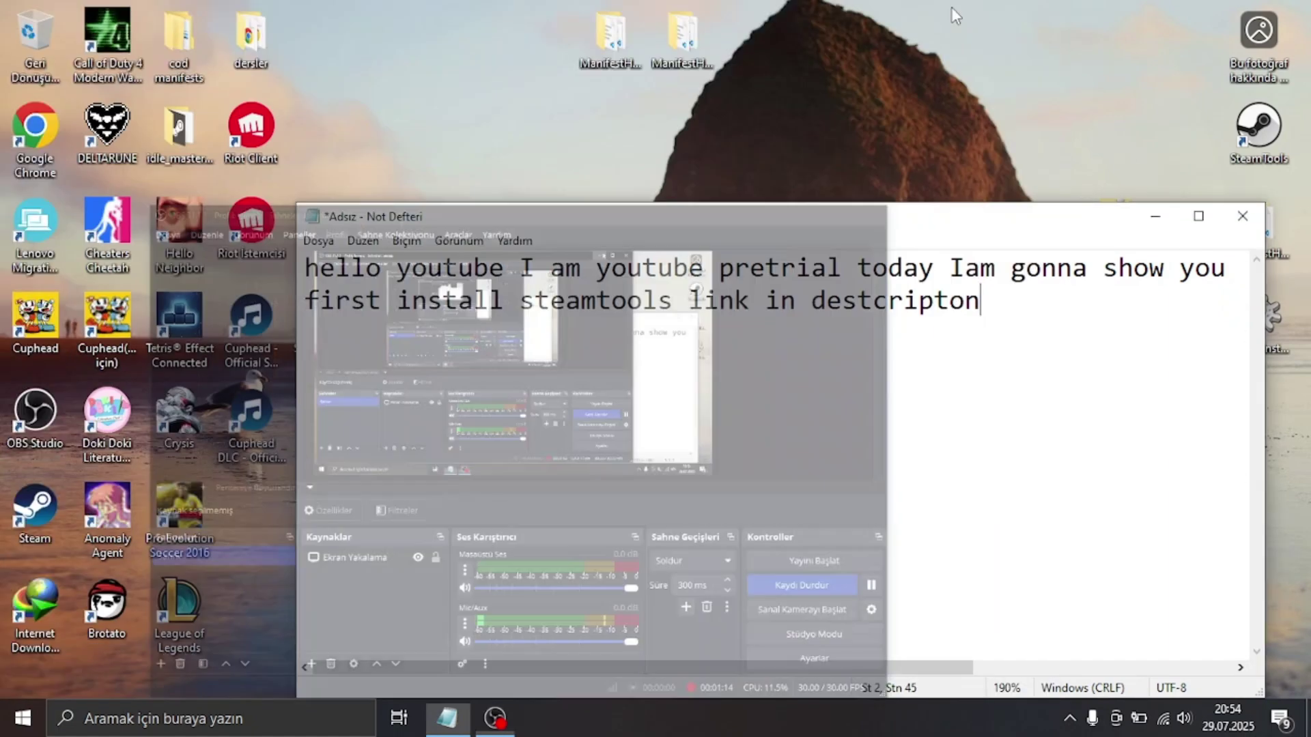
left_click(35, 133)
double_click(36, 133)
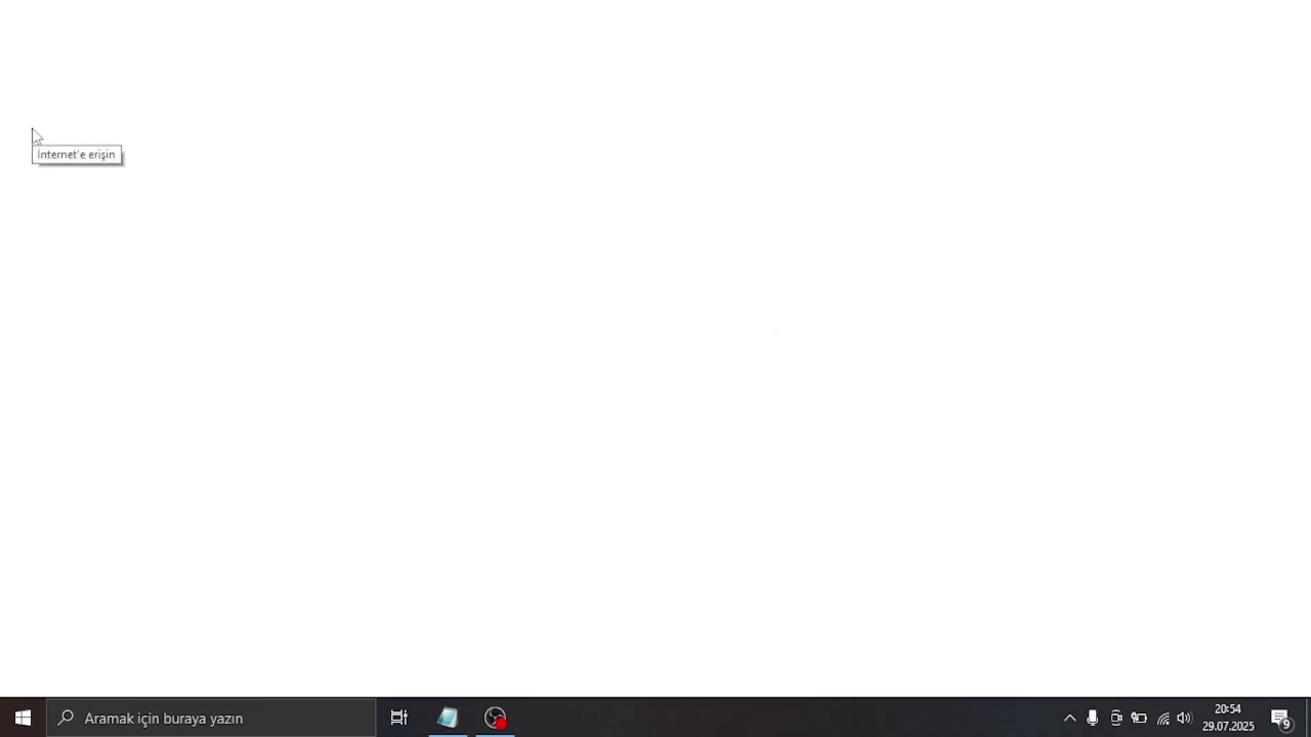
type("steam")
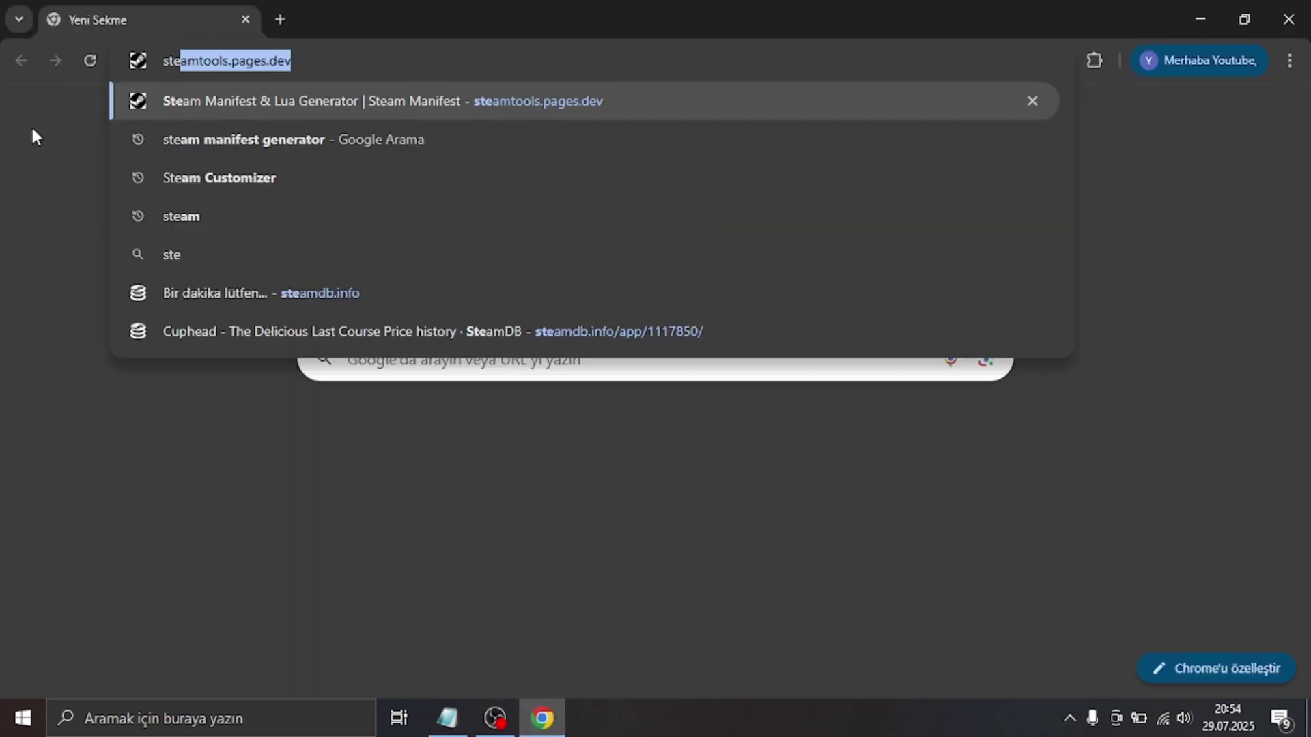
type("tools")
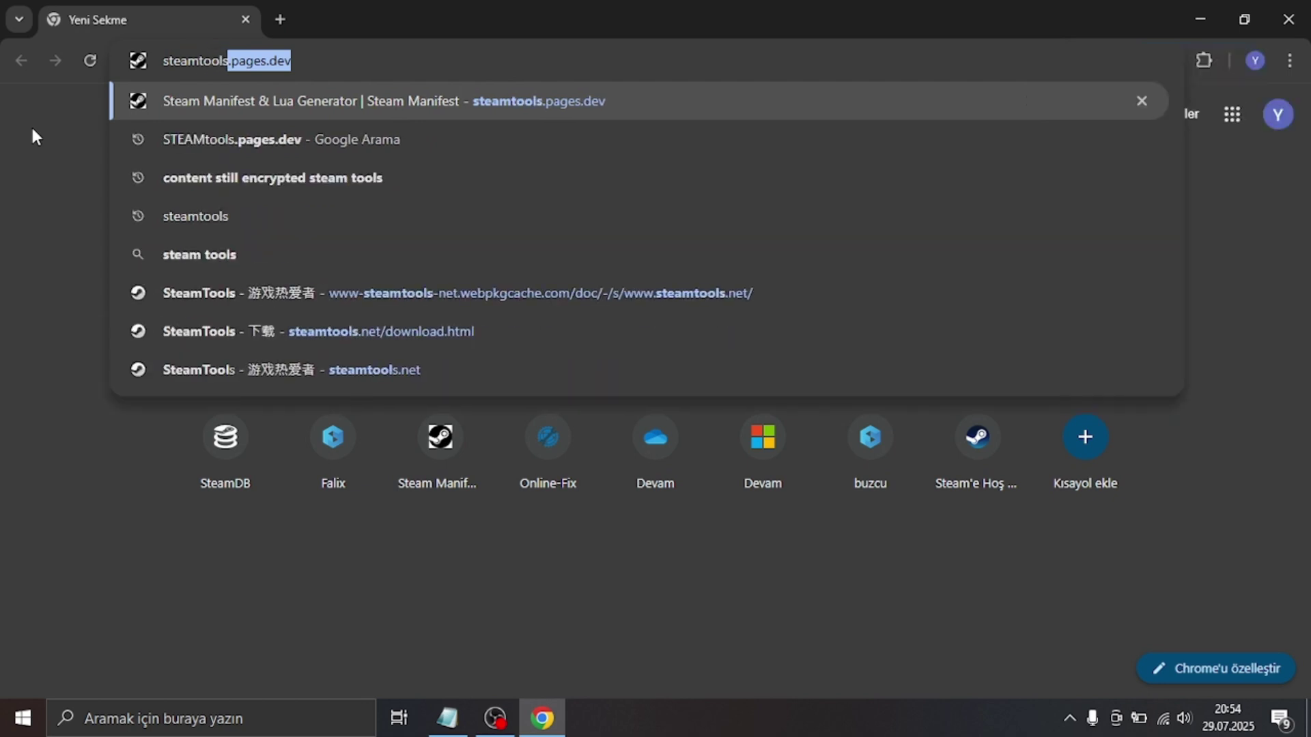
key("BackSpace")
key("Return")
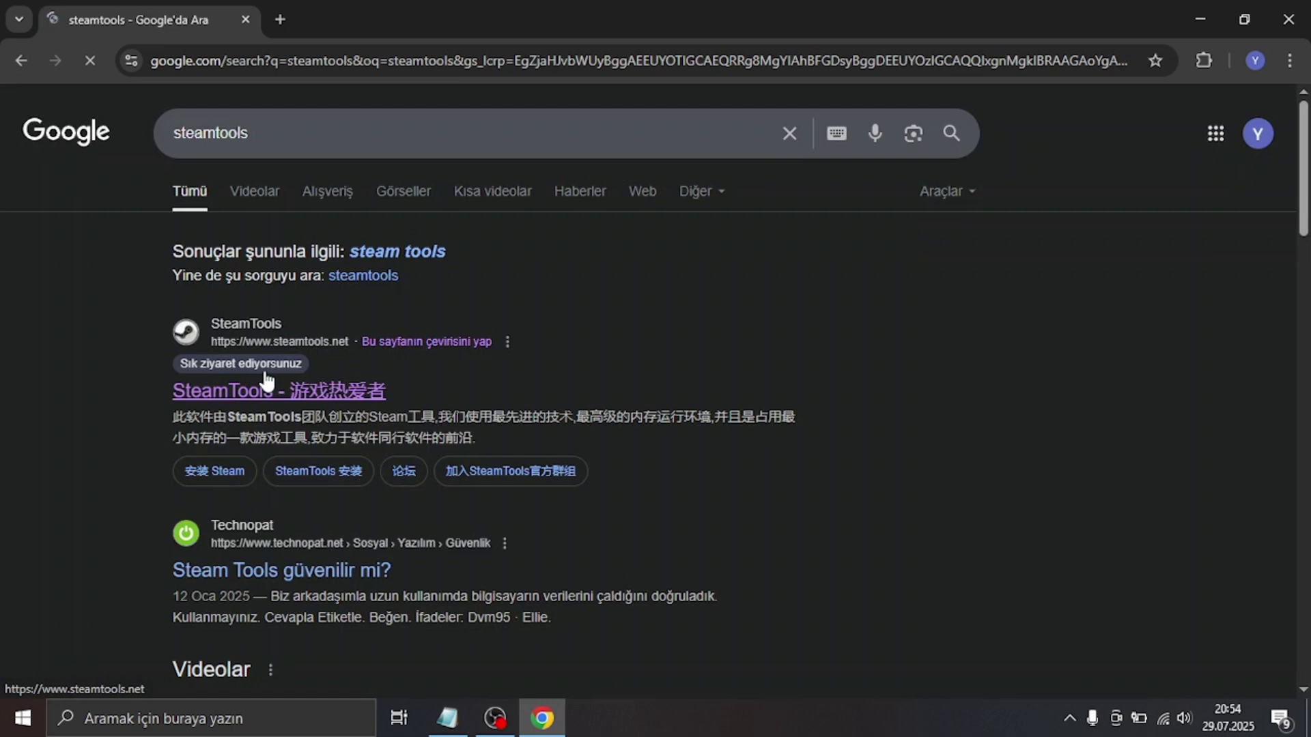
left_click(266, 381)
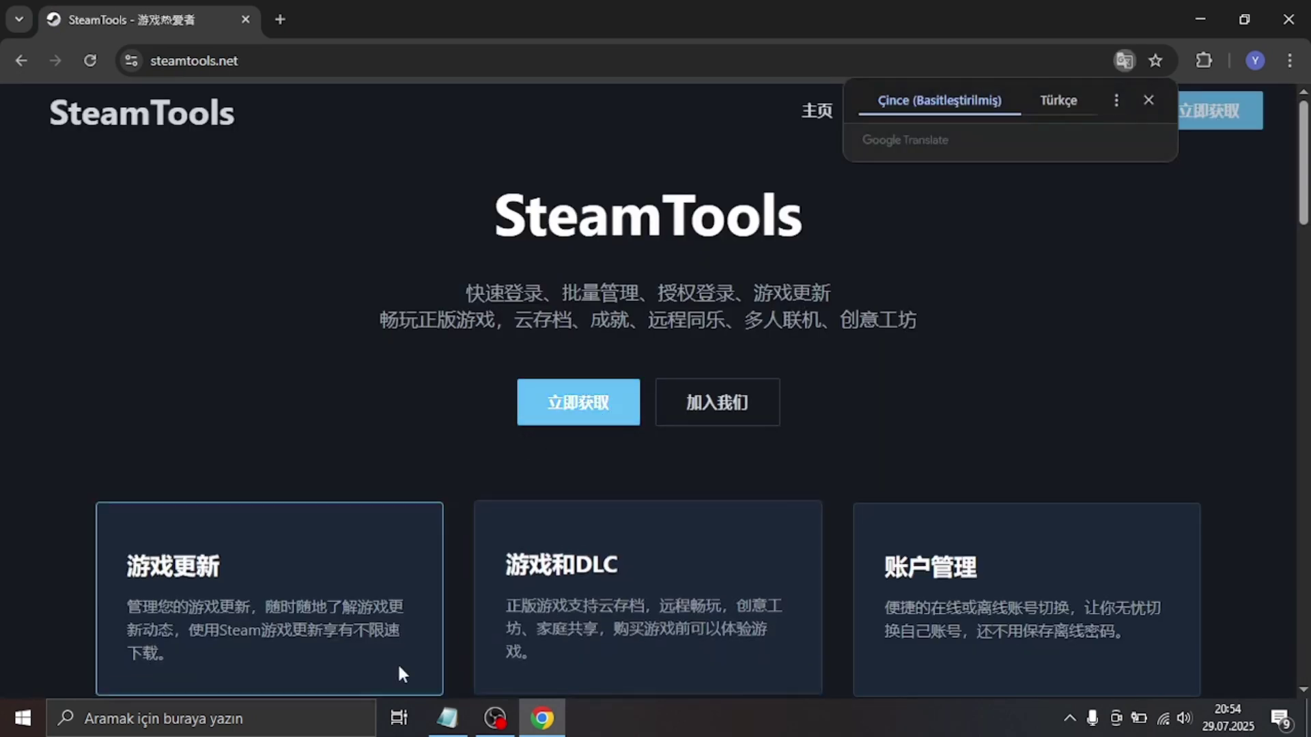
Step: Switch back to Notepad and append "click to blue button" to the second line
left_click(447, 729)
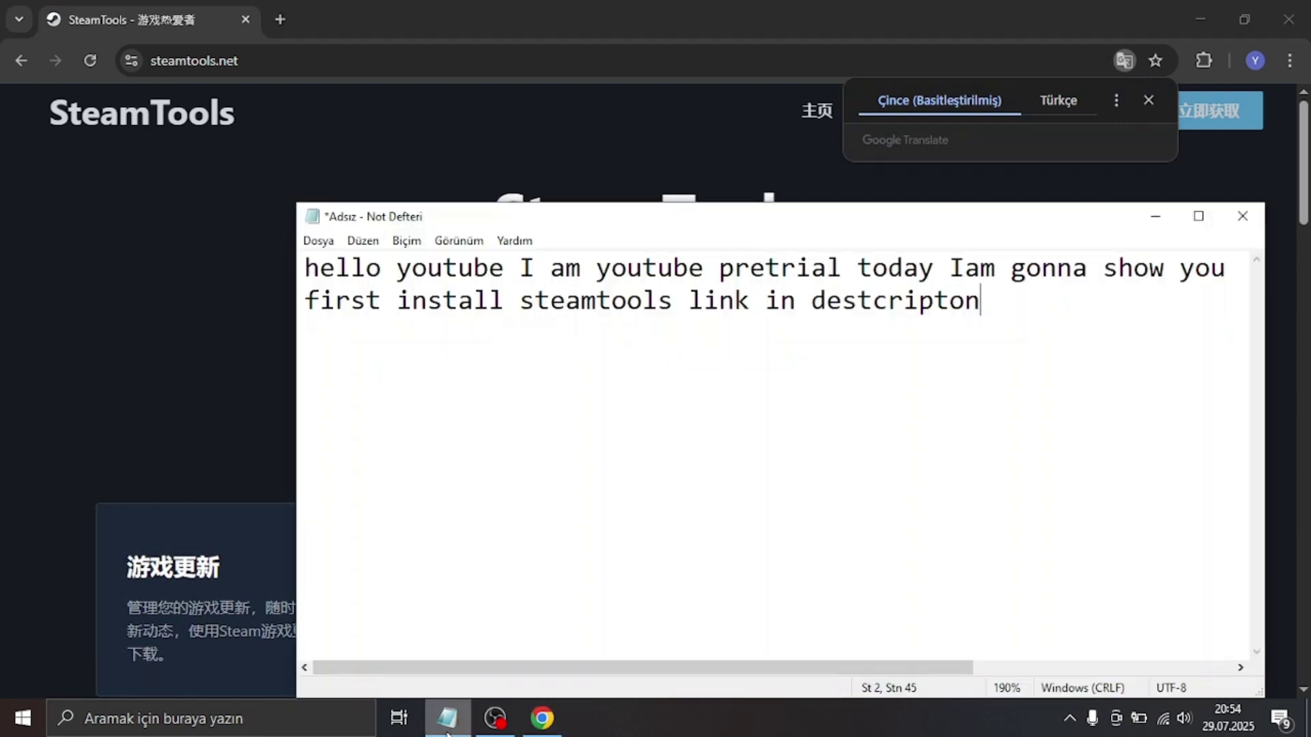
type("dl")
key("BackSpace")
key("BackSpace")
type("x")
key("BackSpace")
type("click to  ")
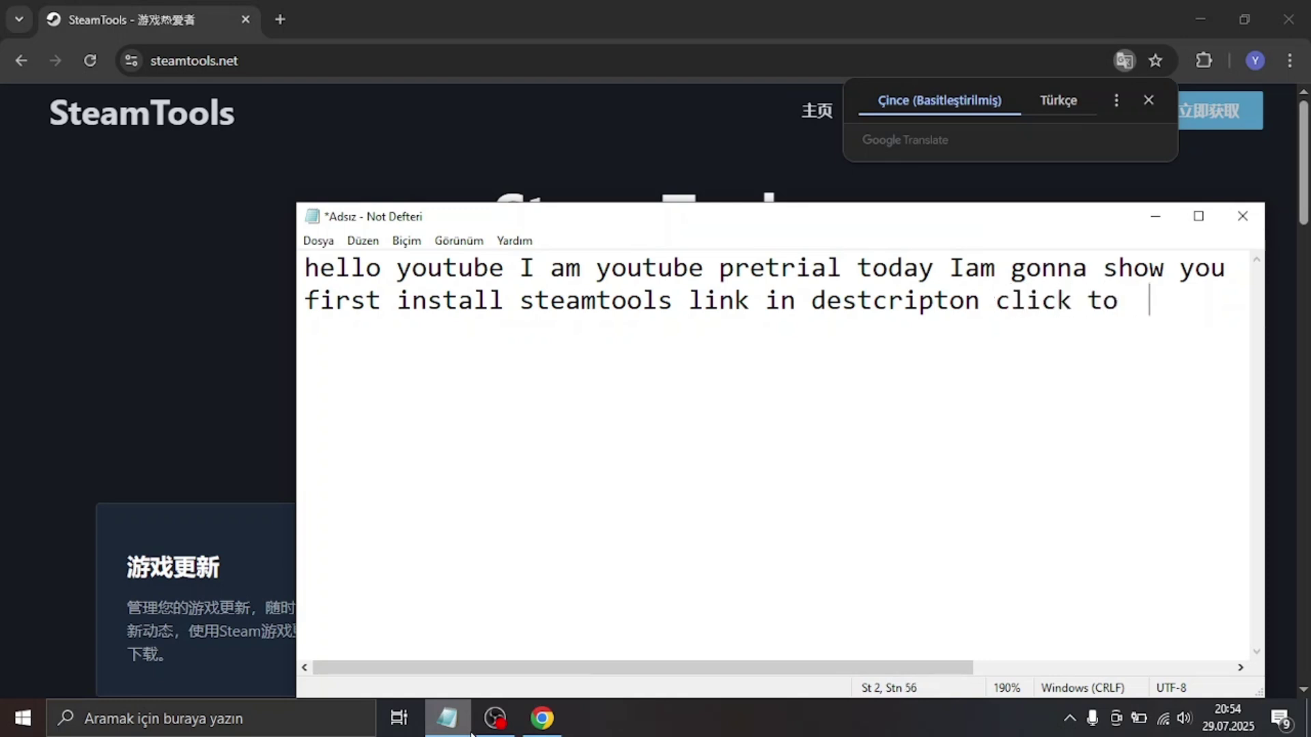
type("ble")
key("BackSpace")
type("ue ")
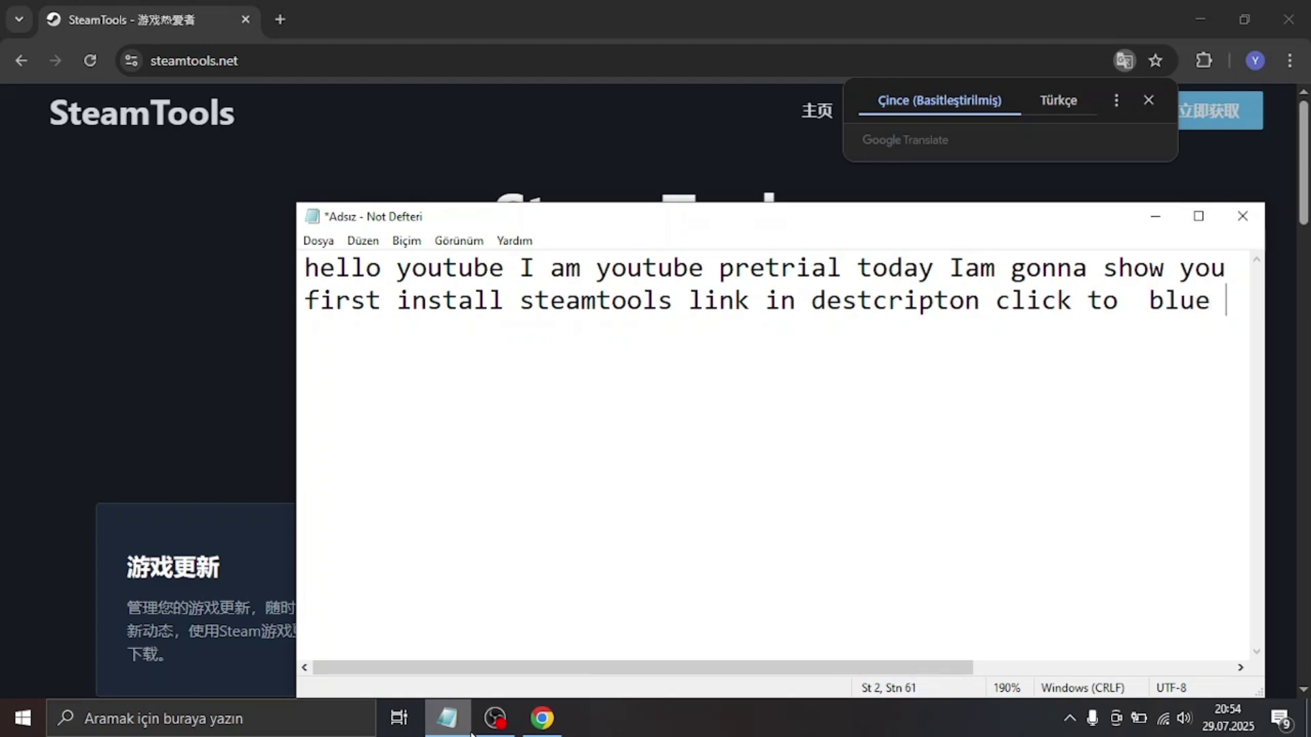
type("butt")
type("o")
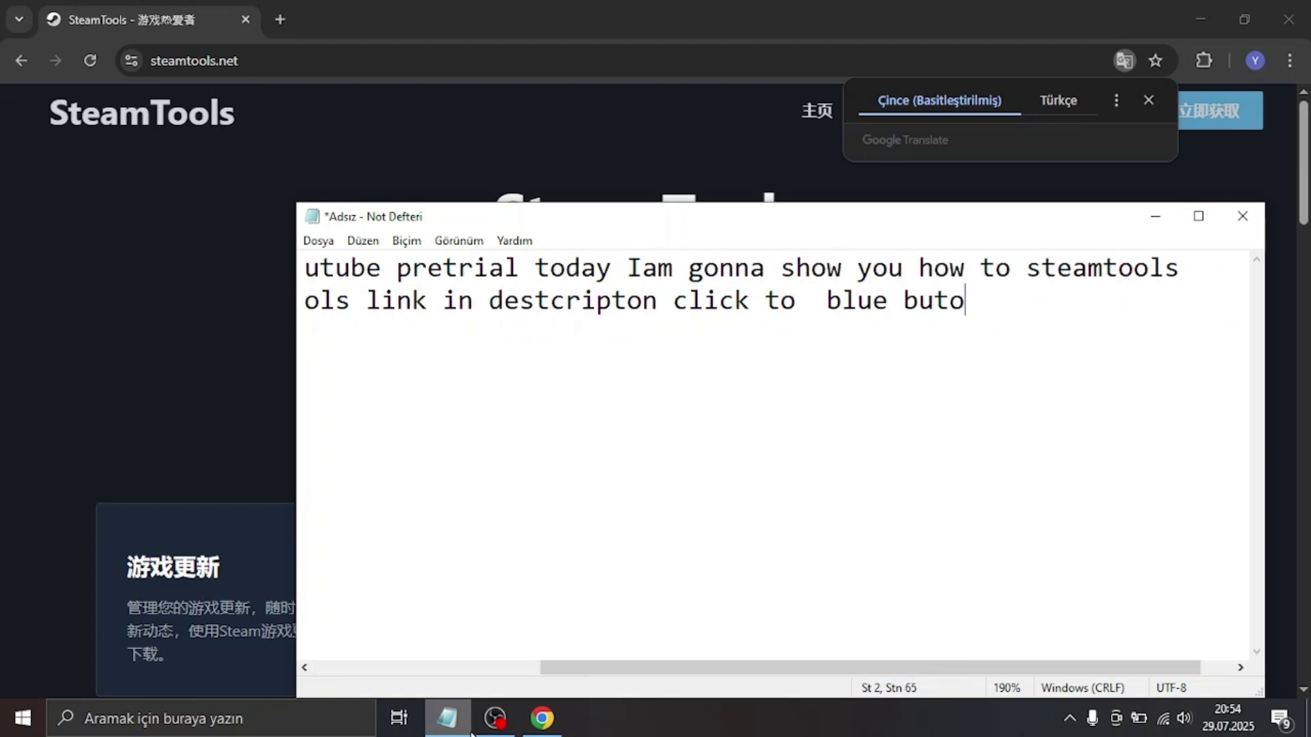
key("BackSpace")
type("ton")
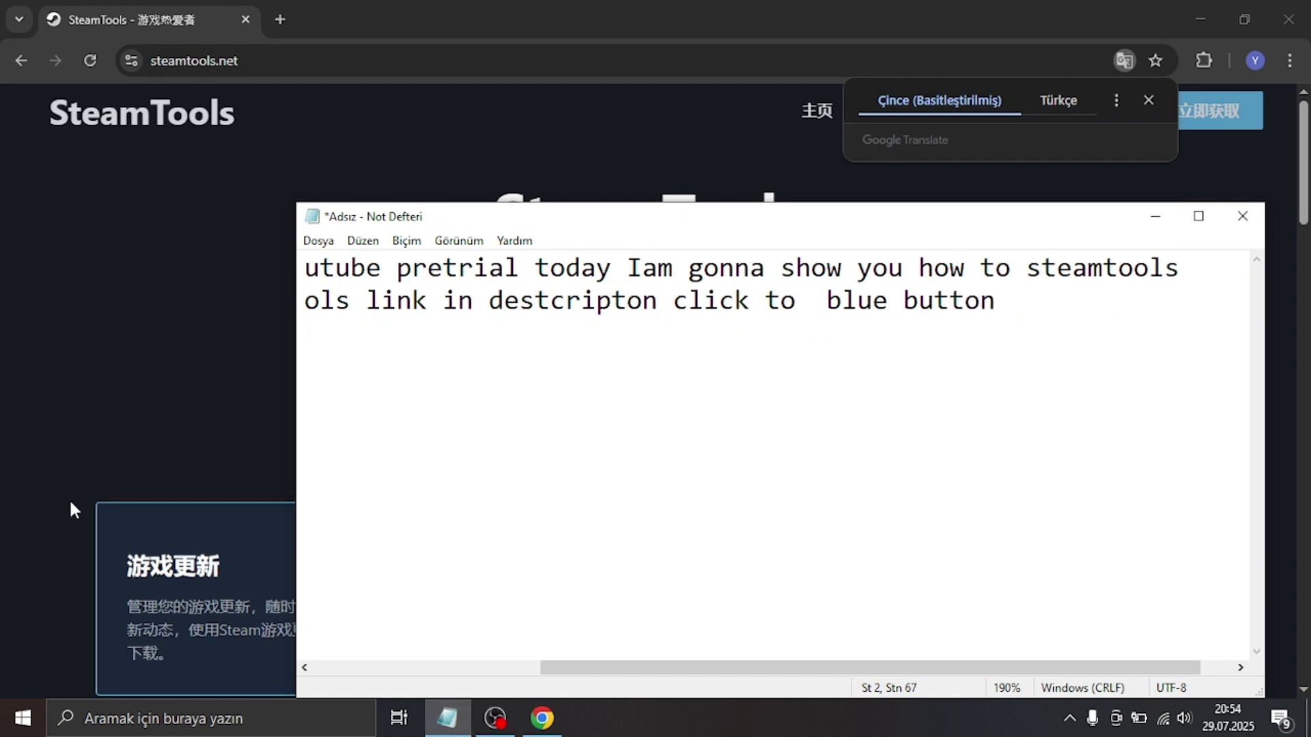
Step: Switch to Chrome and open the SteamTools download page from the site's main download link
left_click(210, 521)
left_click(601, 421)
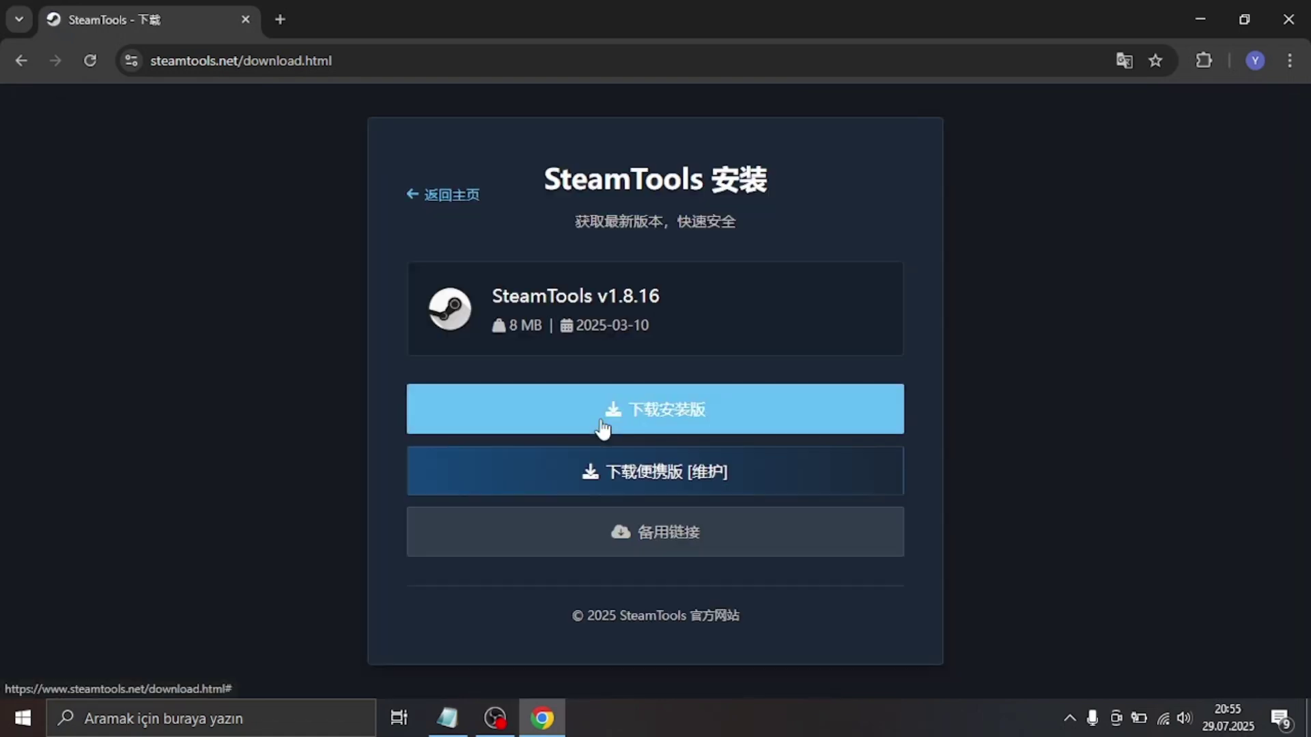
Step: Switch to Notepad and append "and first selection after" to the end of the second line
key("alt+Tab")
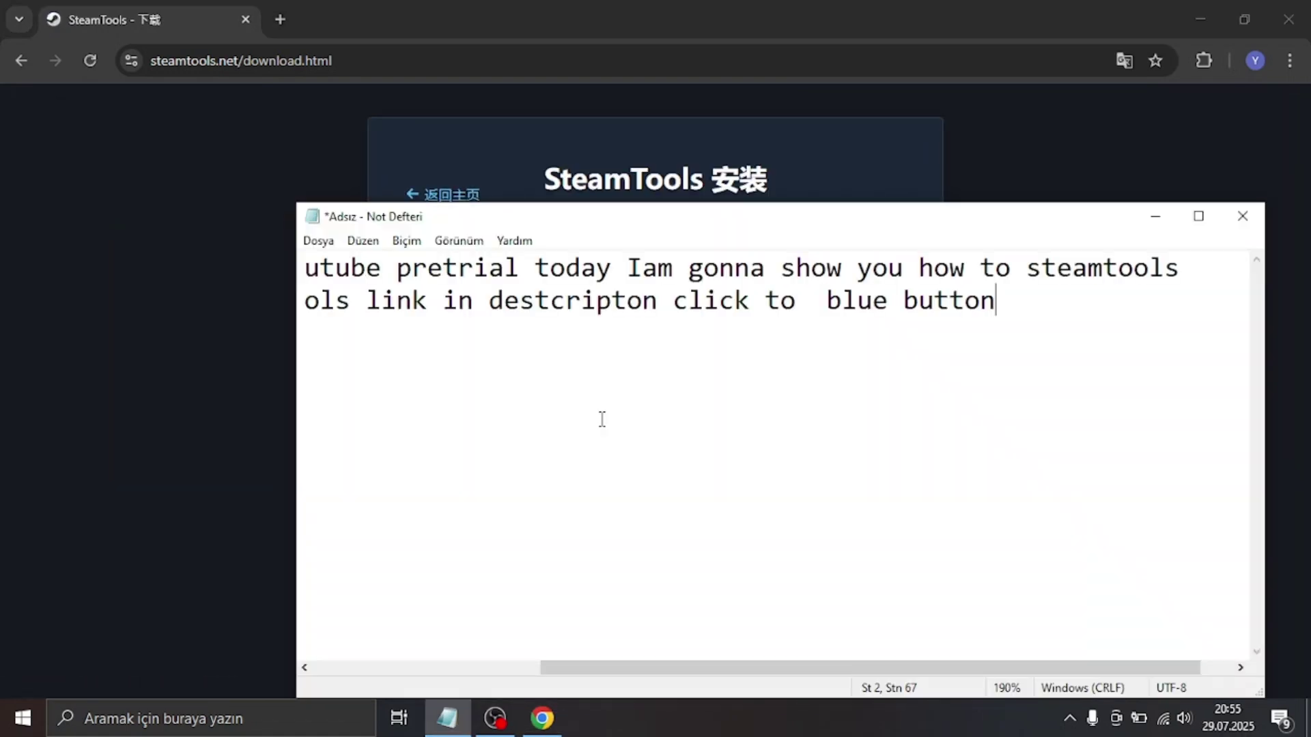
type("andv ")
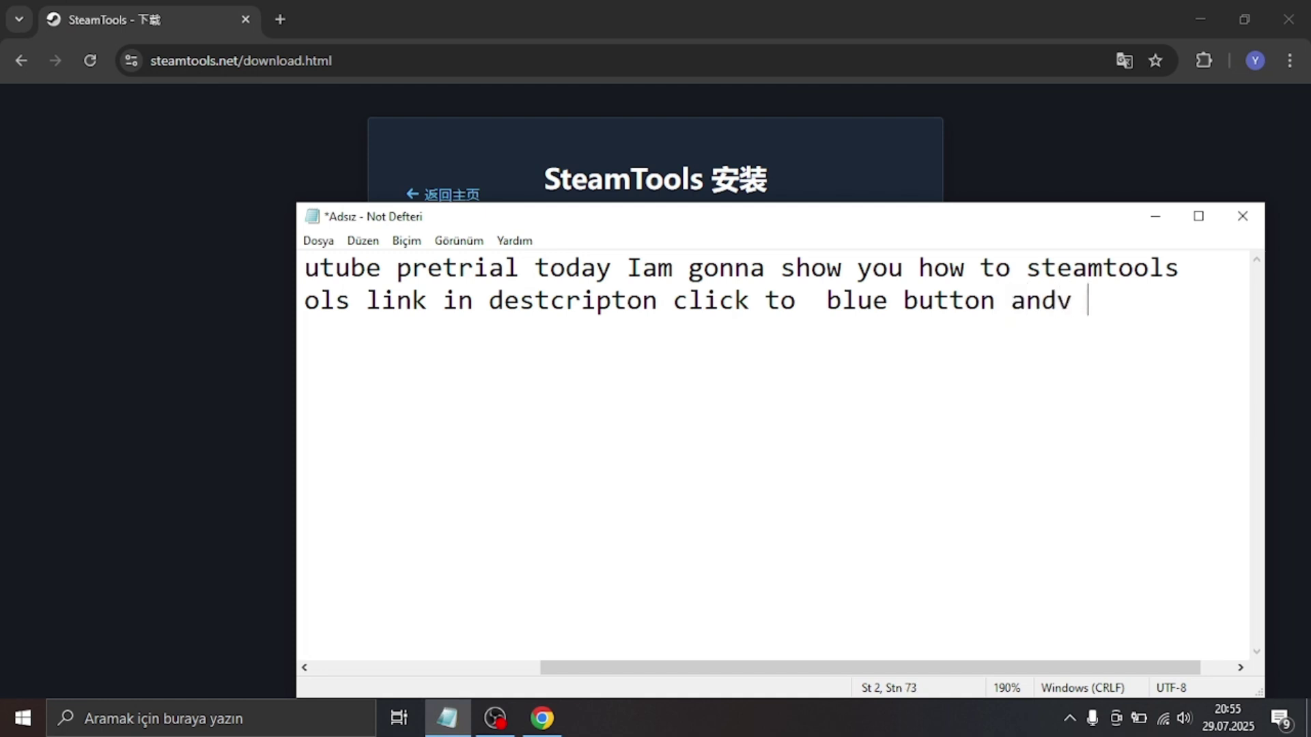
key("BackSpace")
key("BackSpace")
type(" first sel")
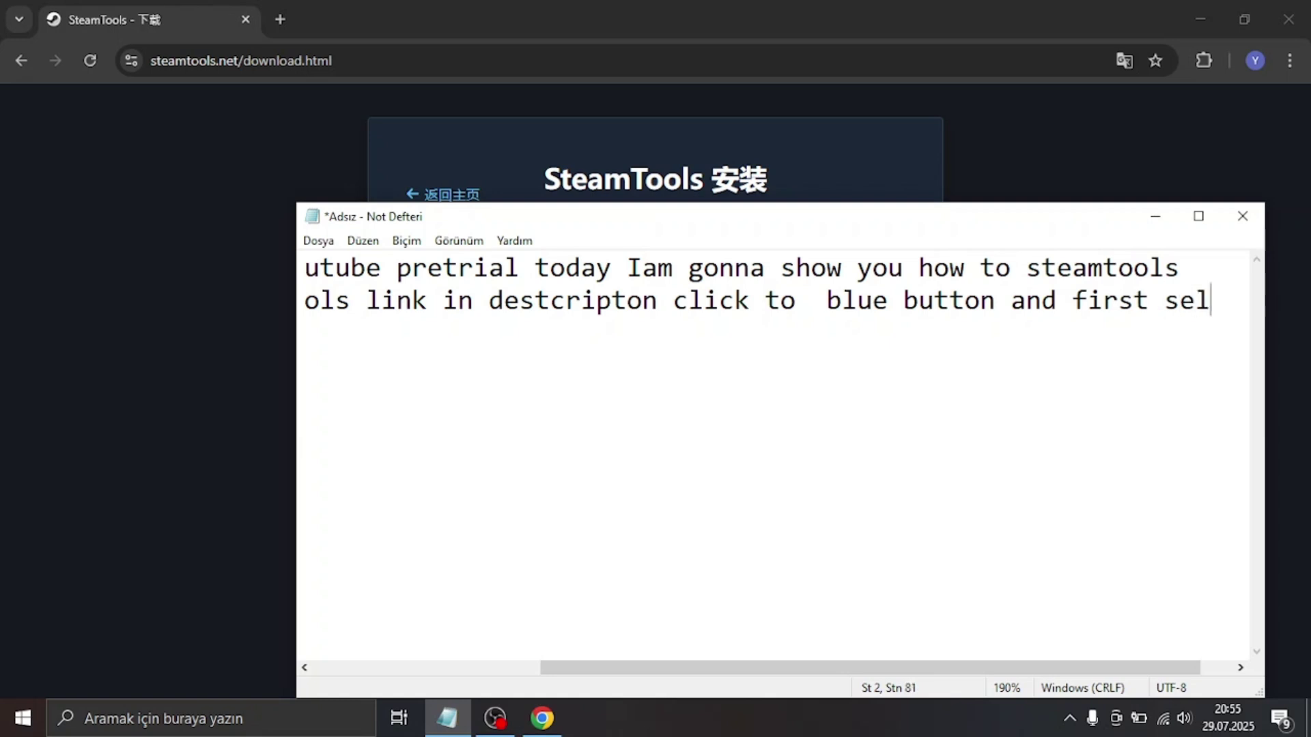
type("ectio")
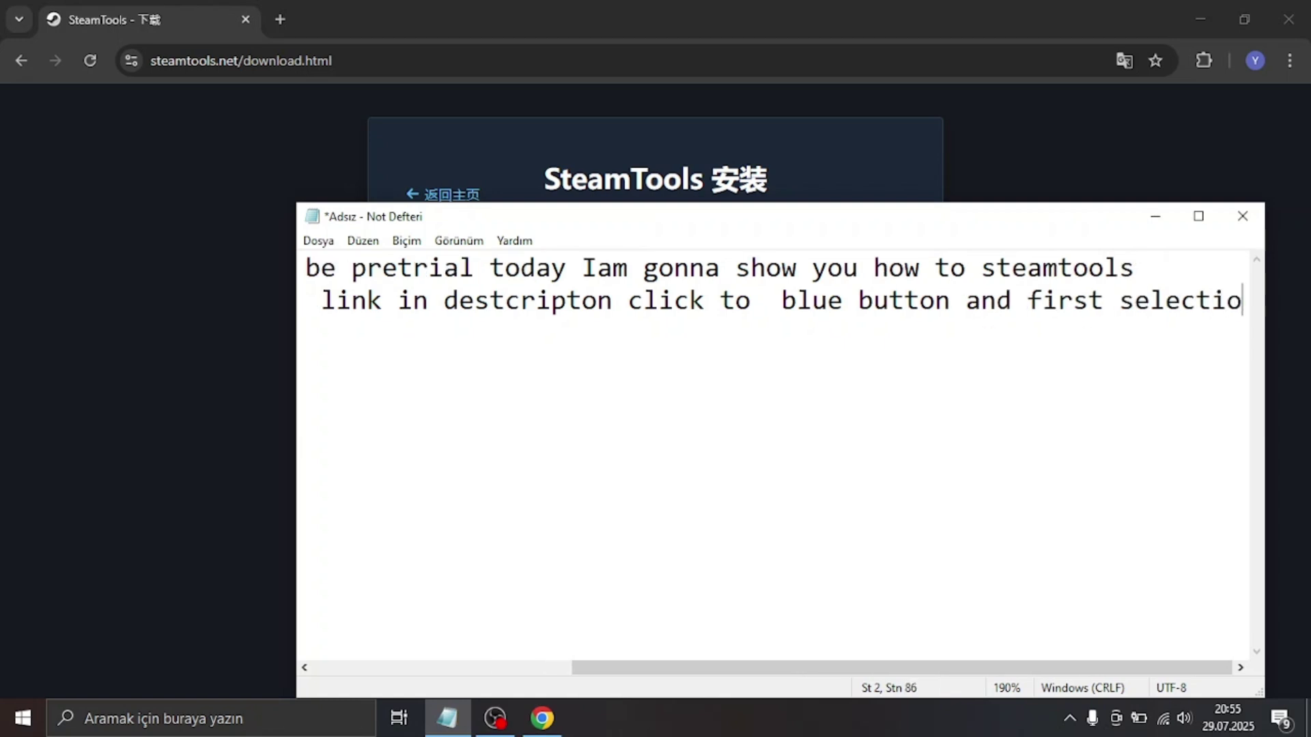
type("n af")
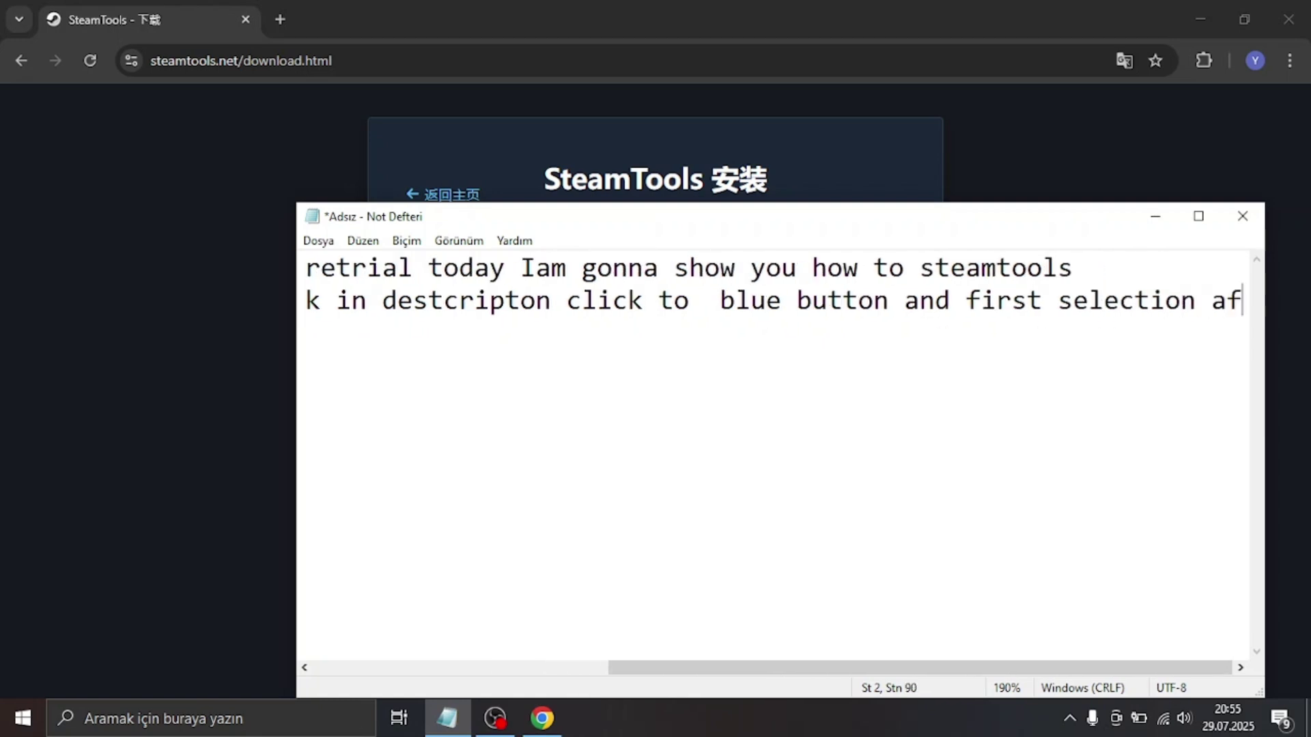
type("ter")
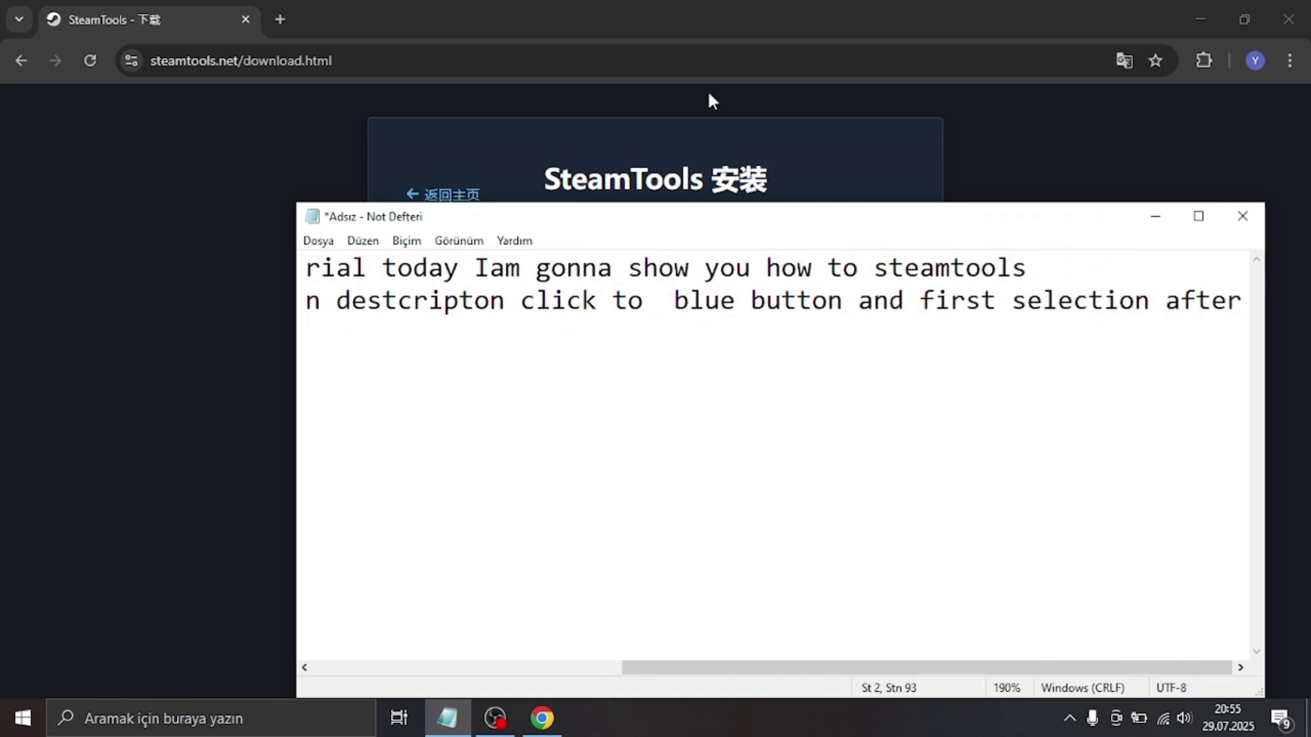
Step: Minimize Chrome, open a File Explorer window from the desktop and locate st-setup-1.8.16 in the Downloads folder
left_click(1301, 114)
left_click(1200, 7)
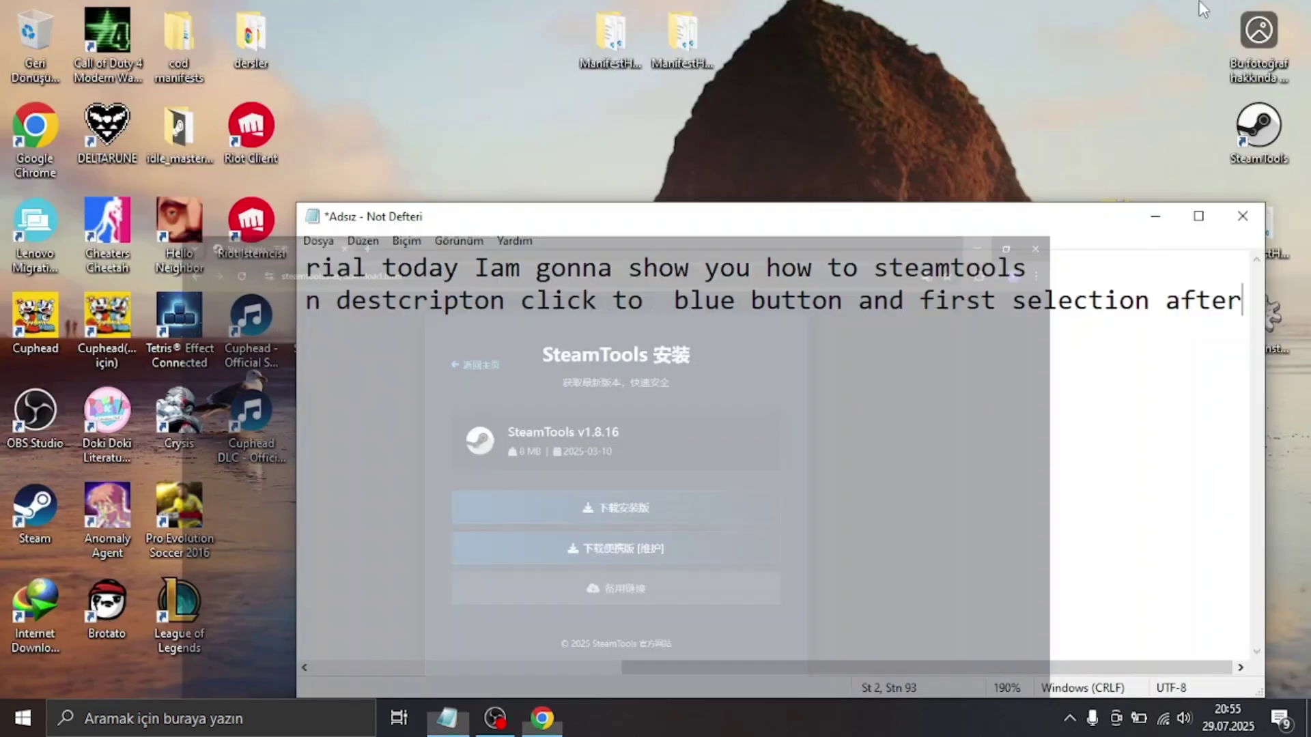
left_click(28, 80)
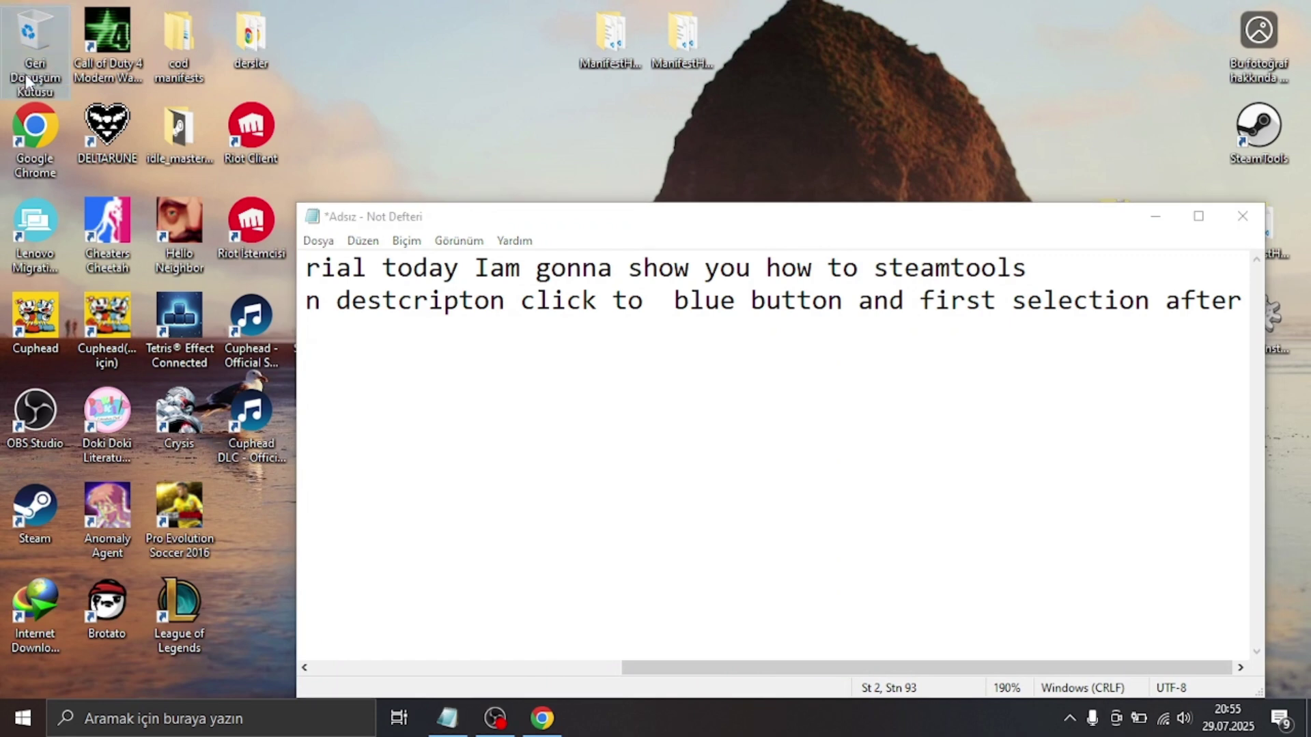
double_click(27, 80)
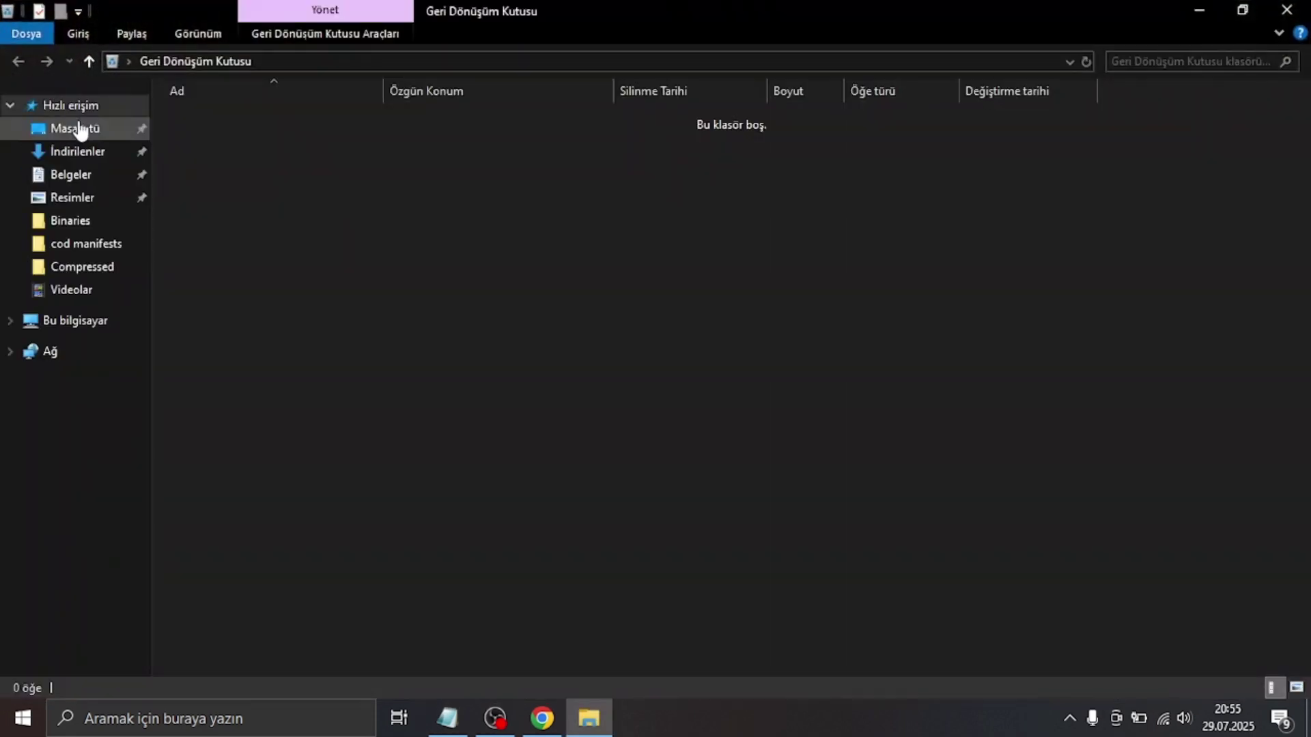
left_click(92, 161)
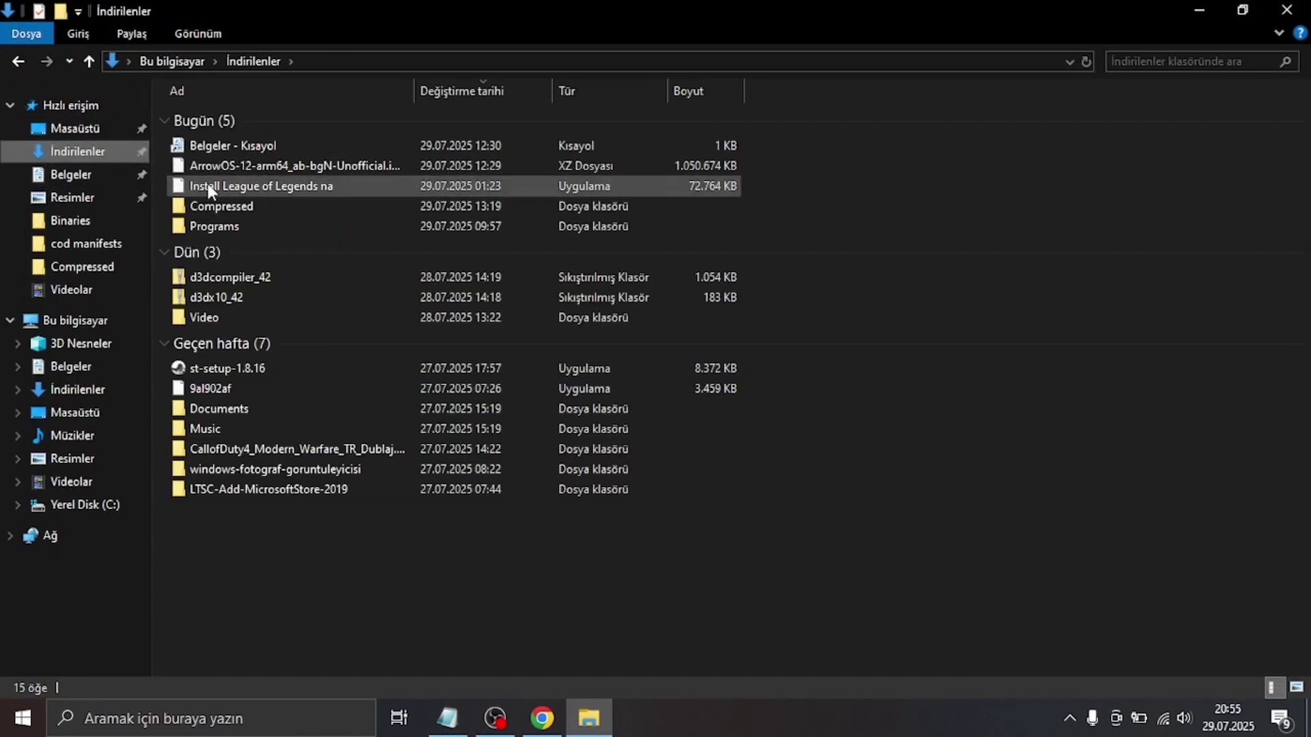
left_click(346, 367)
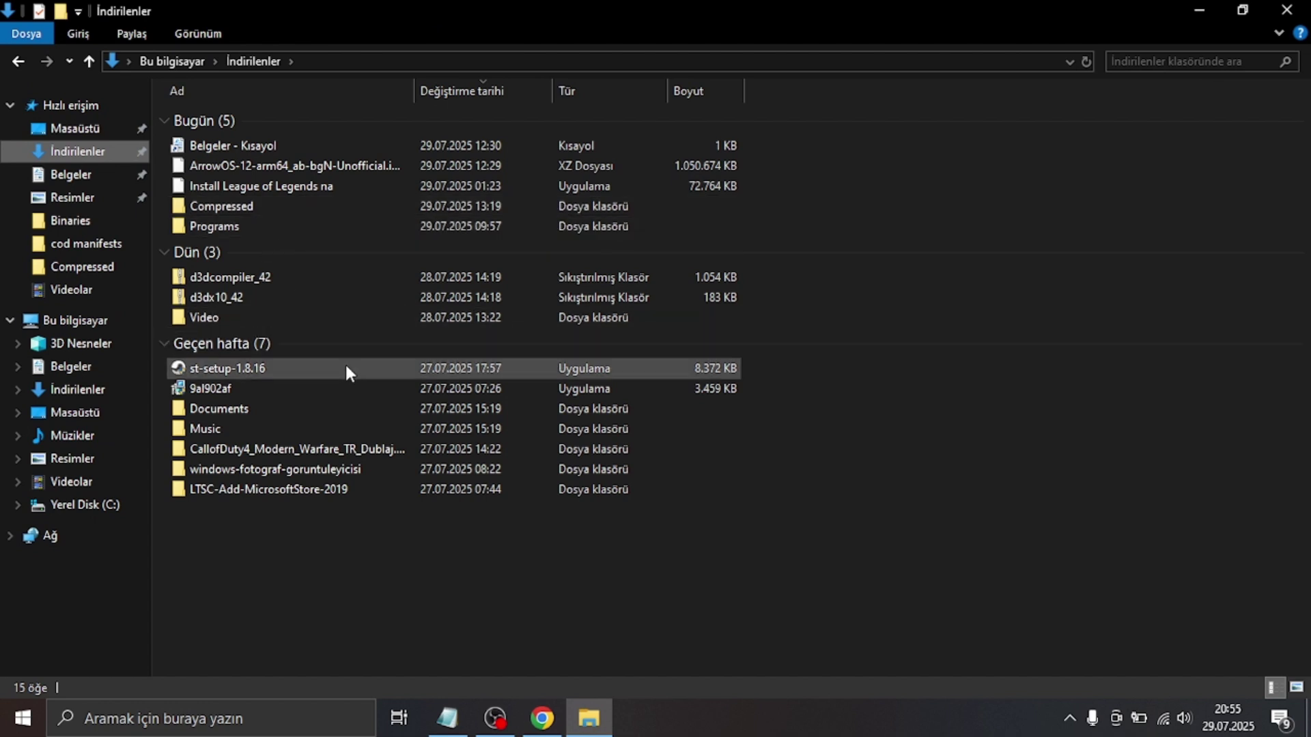
Step: Switch to Notepad, add a third line reading "open setup", and launch st-setup-1.8.16 from the Downloads folder
key("alt+Tab")
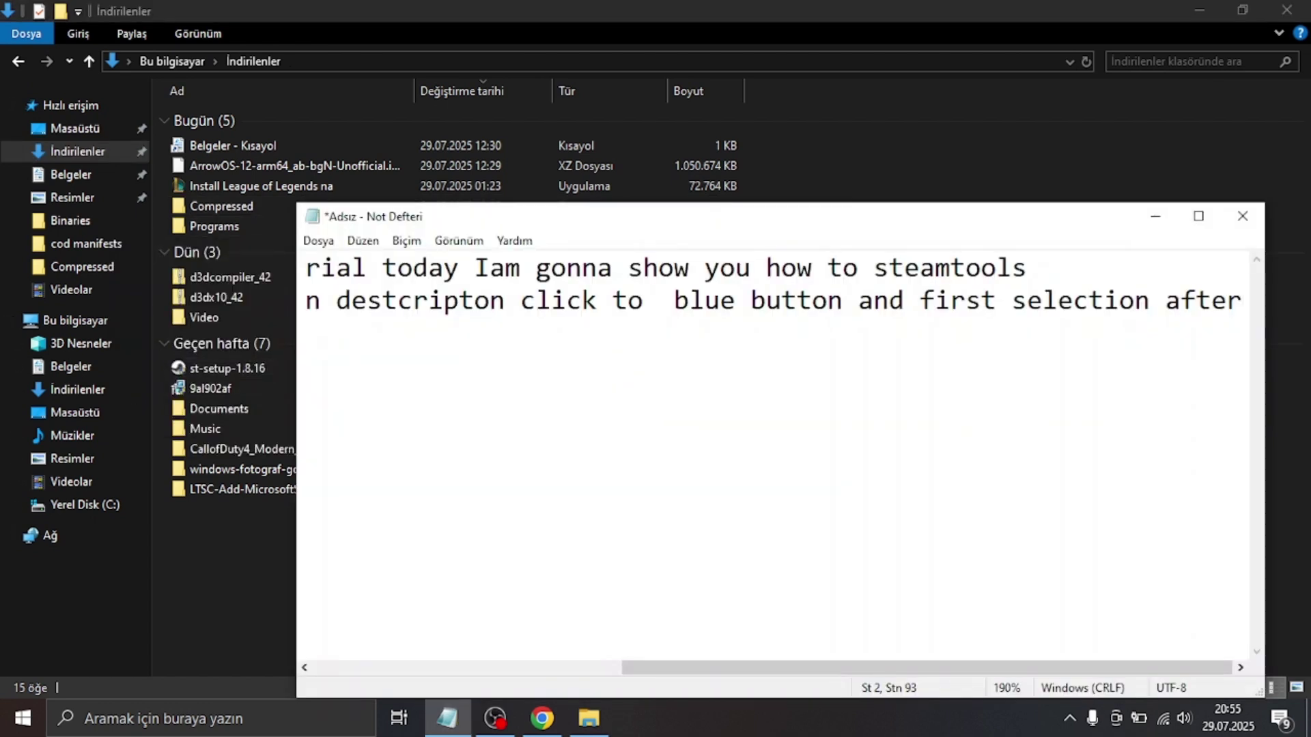
key("Return")
type("open ")
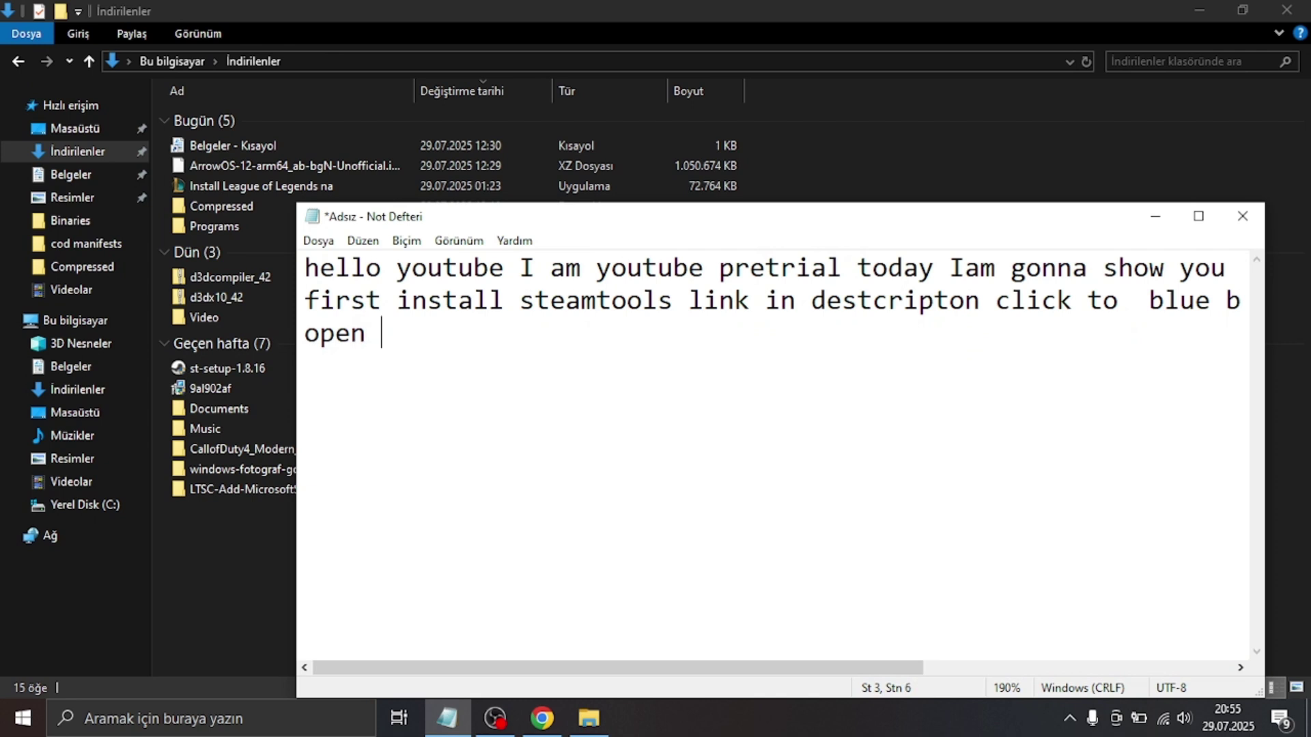
type("sey")
key("BackSpace")
type("tup")
left_click(202, 368)
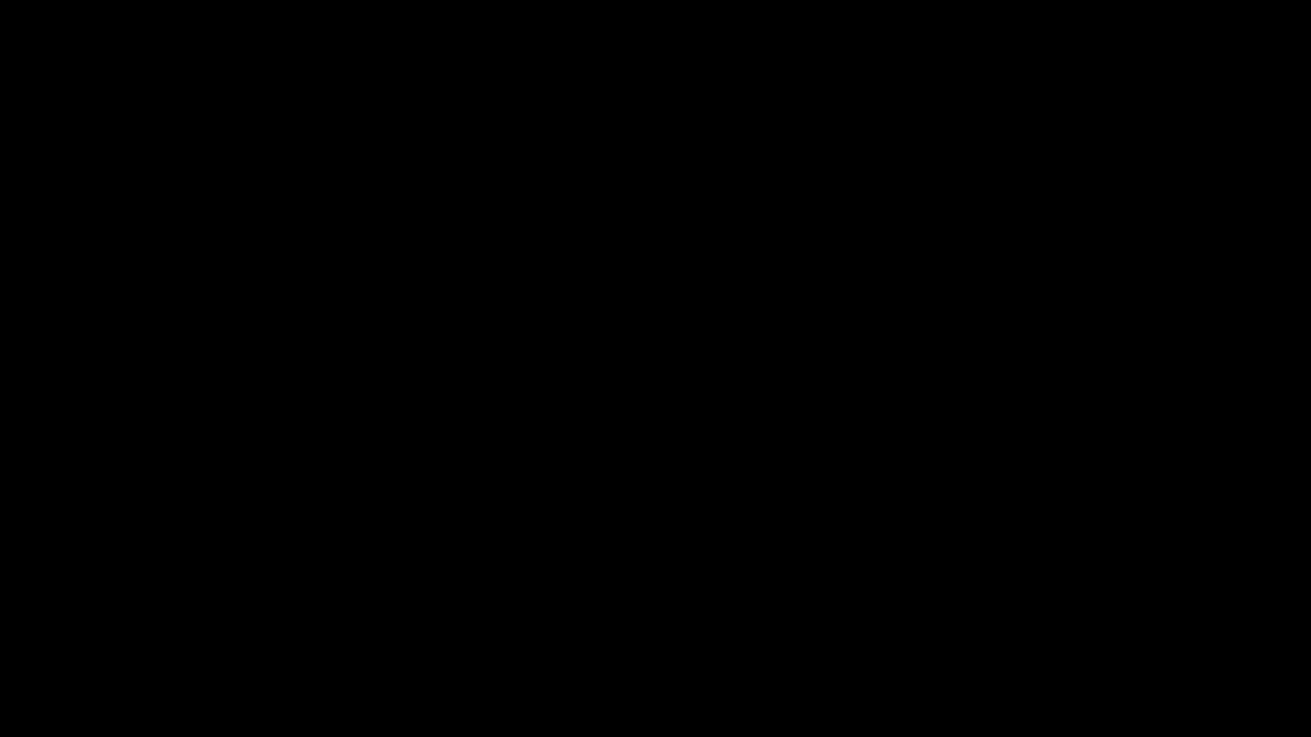
Step: Return to the Notepad note and append "and give the permision" to the third line
key("alt+space")
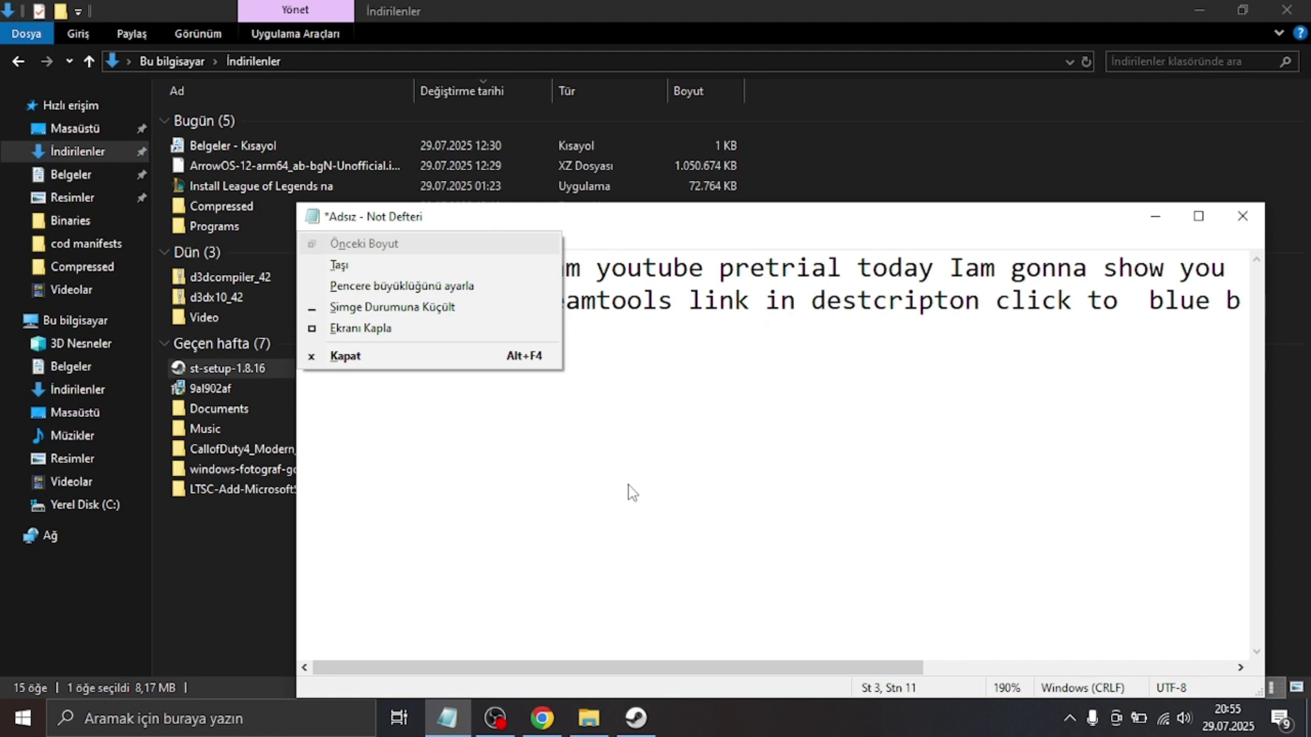
left_click(647, 332)
type("and")
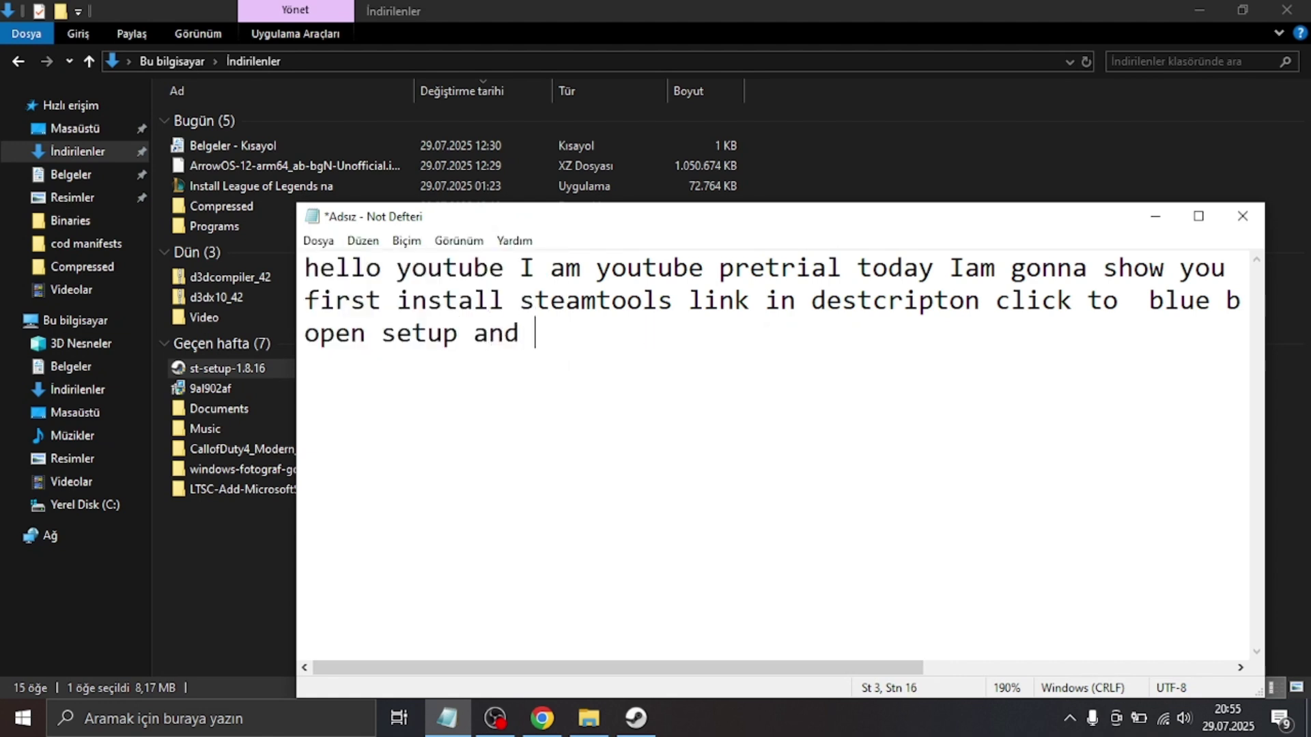
type(" give th")
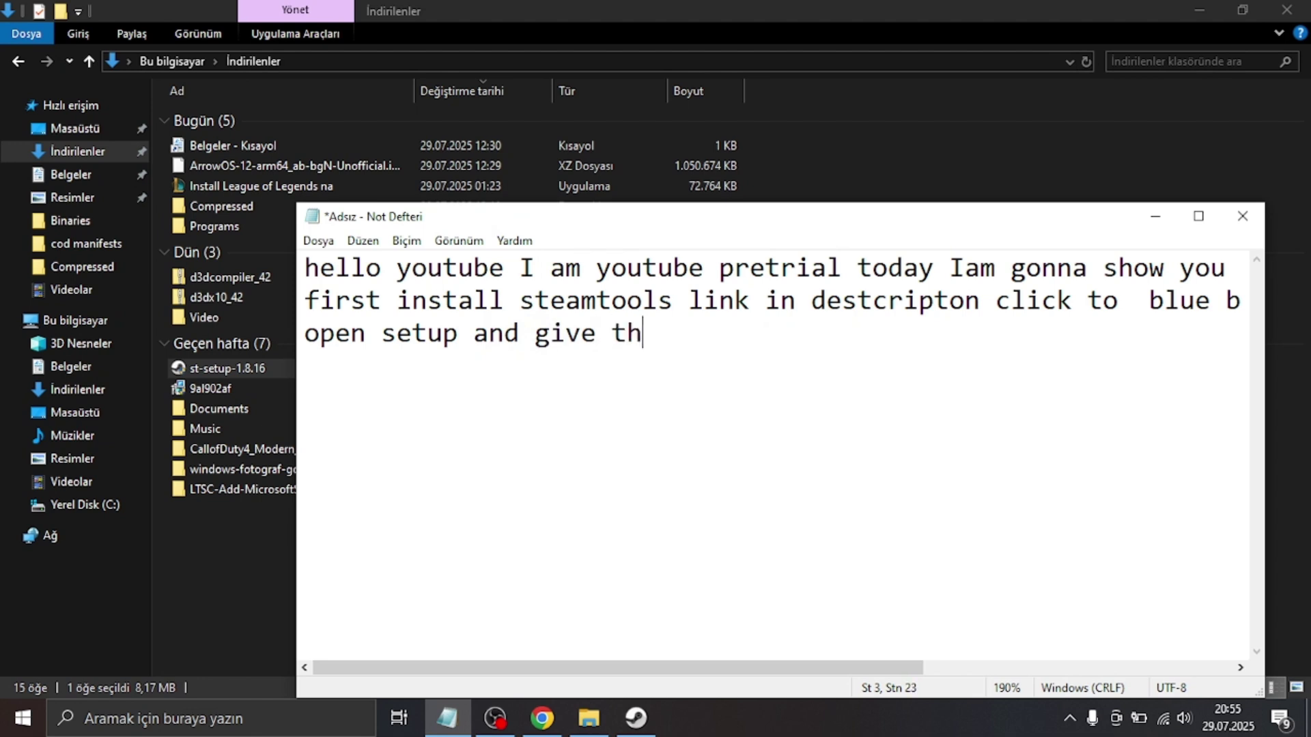
type("e perm")
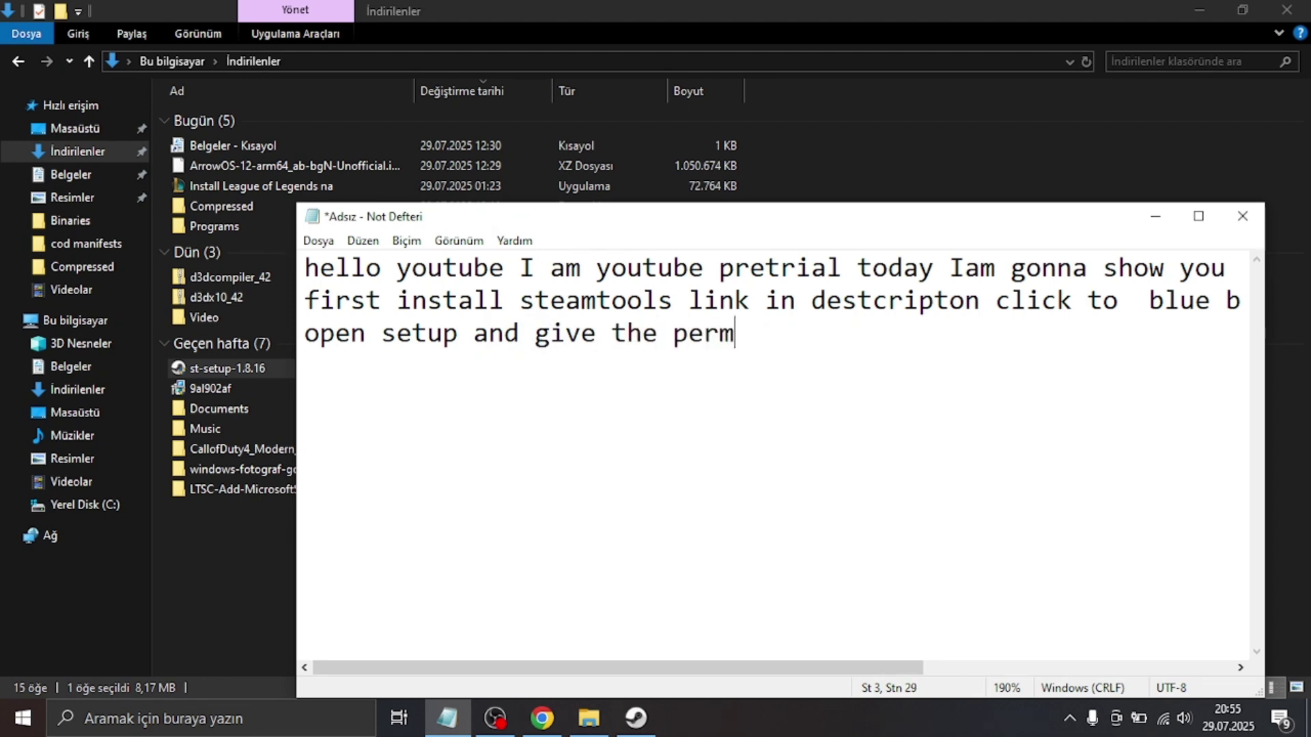
type("ision")
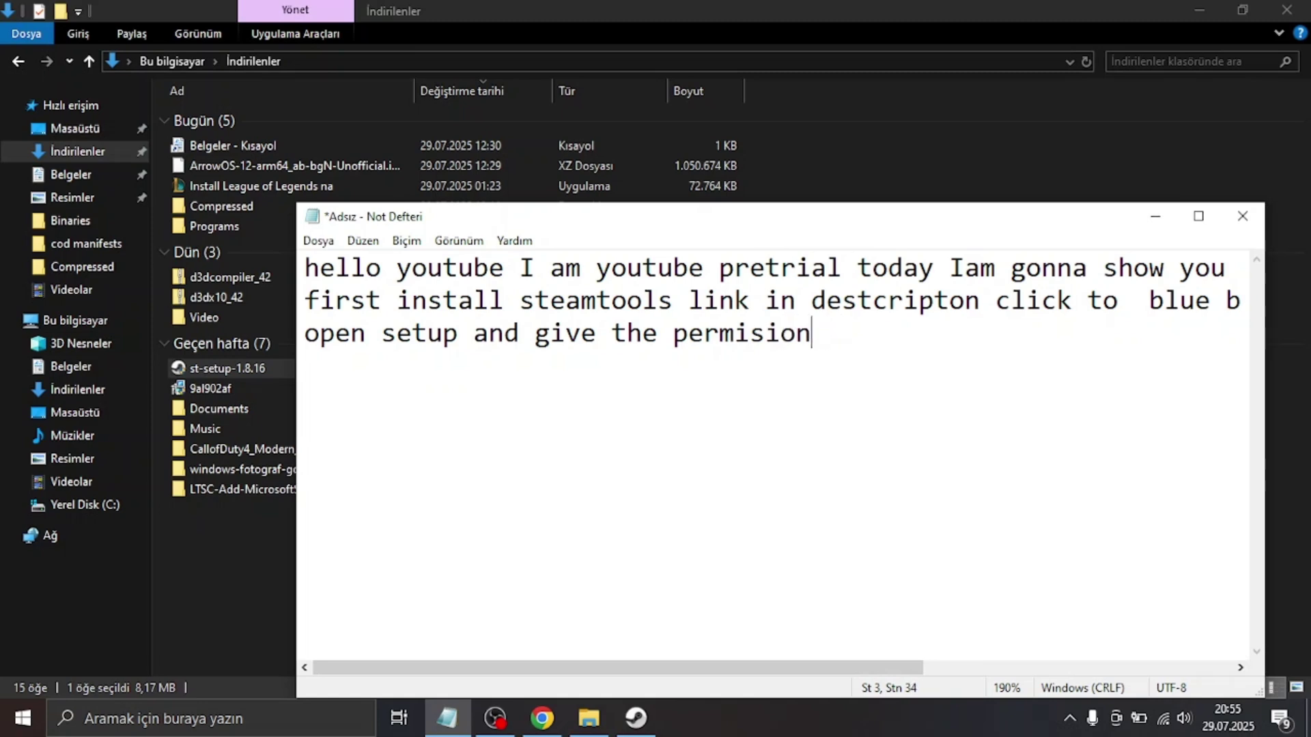
Step: Switch to the SteamTools Setup window and advance from the welcome page to the install location page
key("alt+Tab")
key("alt+Tab")
key("alt+Tab")
key("alt+Tab")
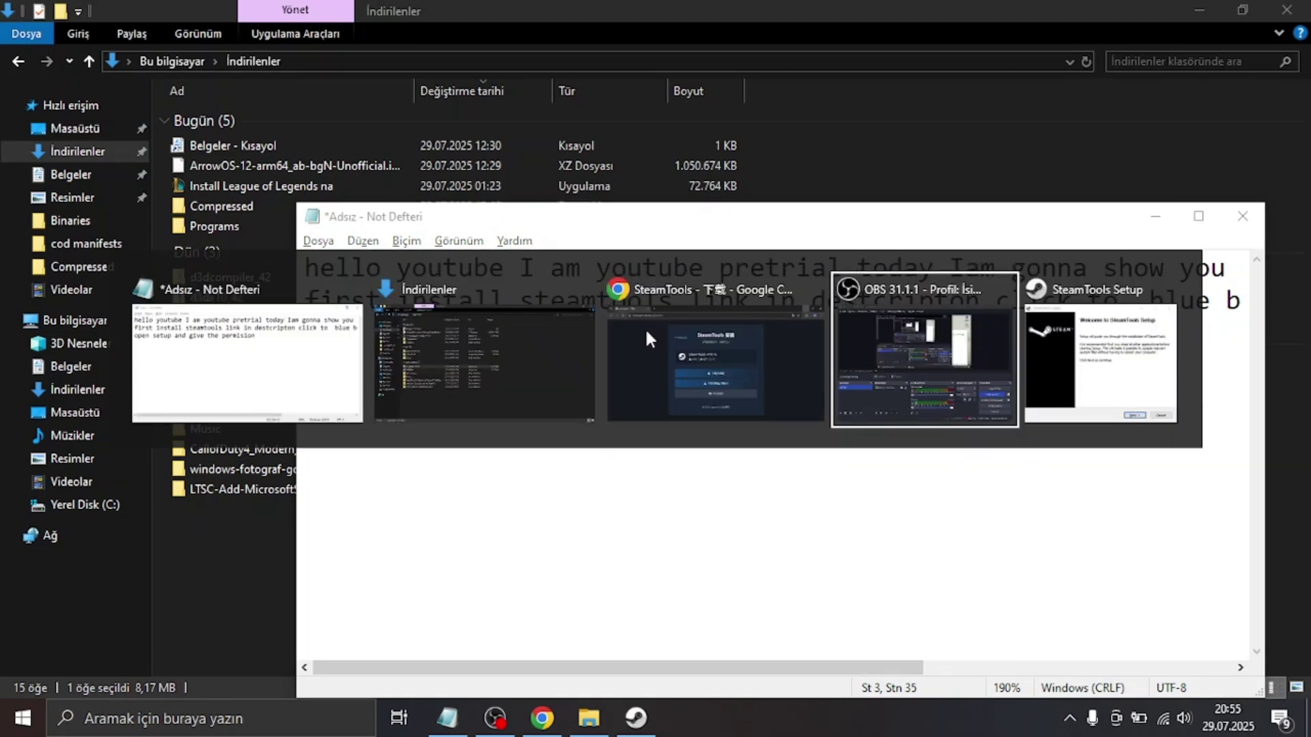
key("Return")
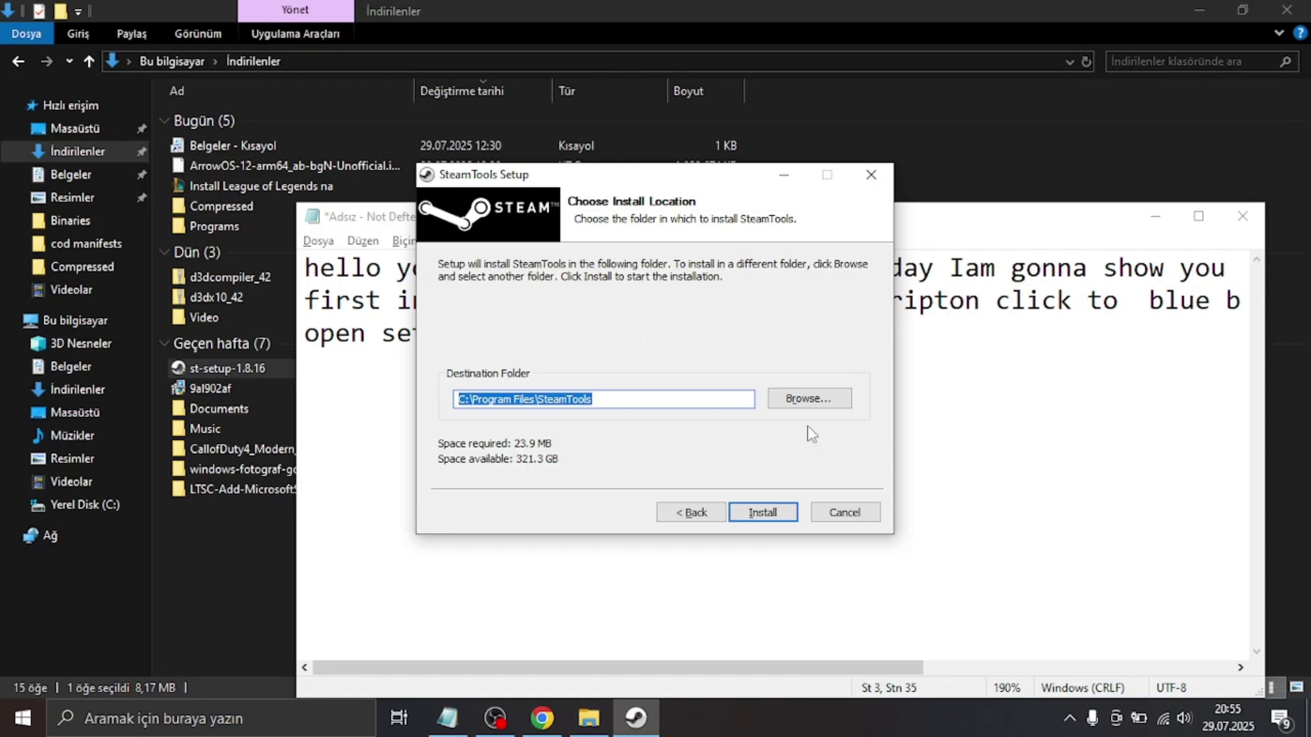
Step: Switch back to Notepad and append "next and install" to the third line
key("alt+Tab")
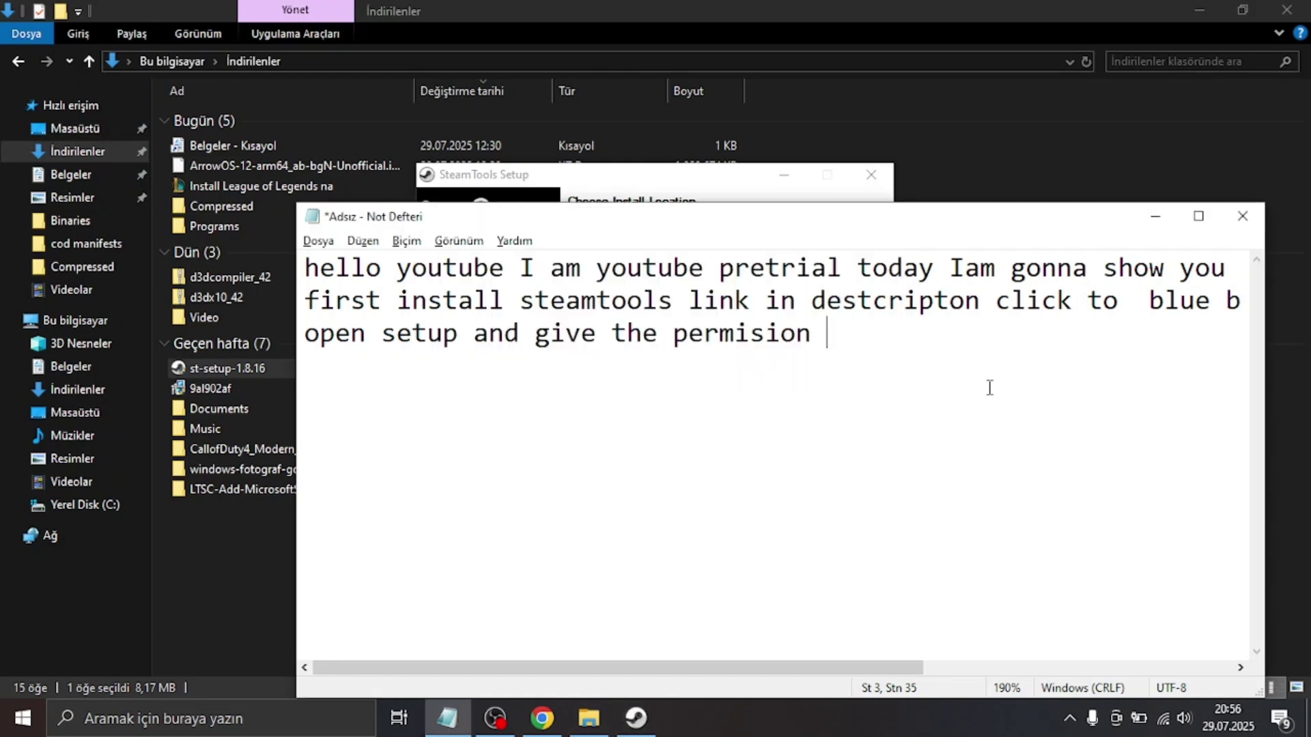
type("next a")
type("nd")
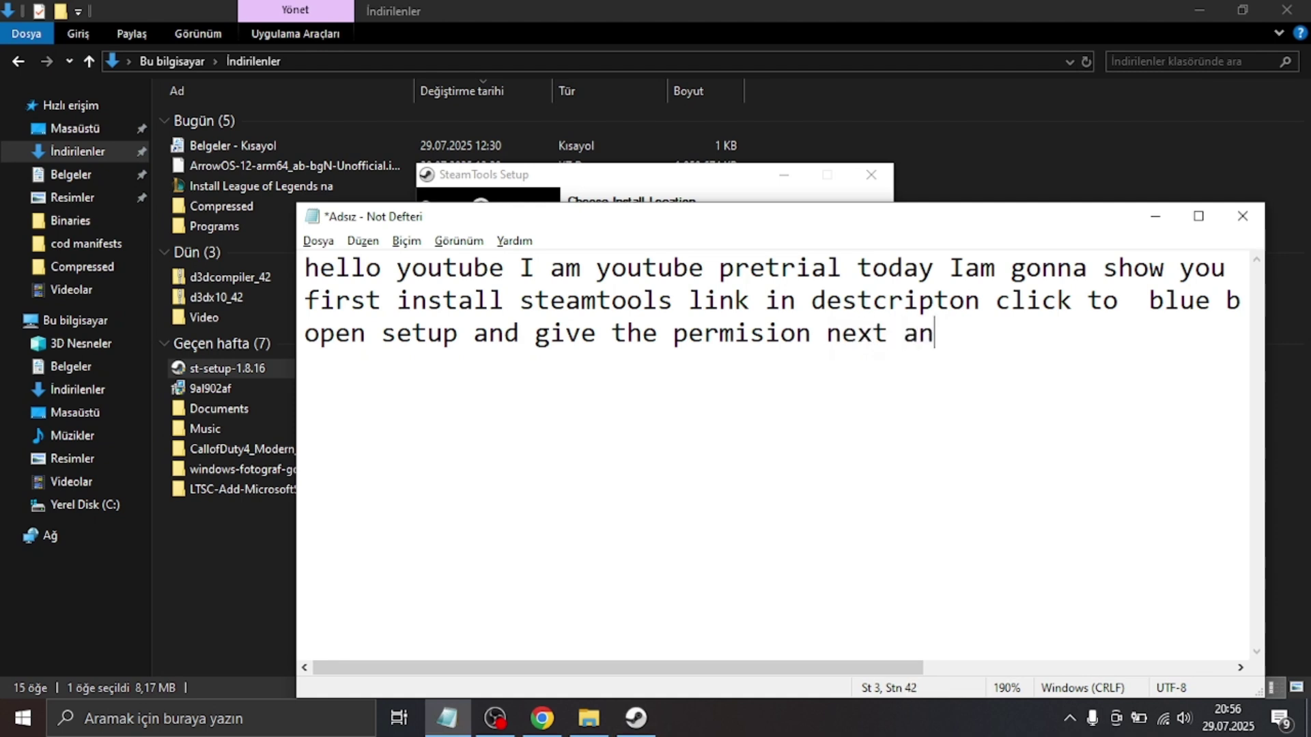
type(" install")
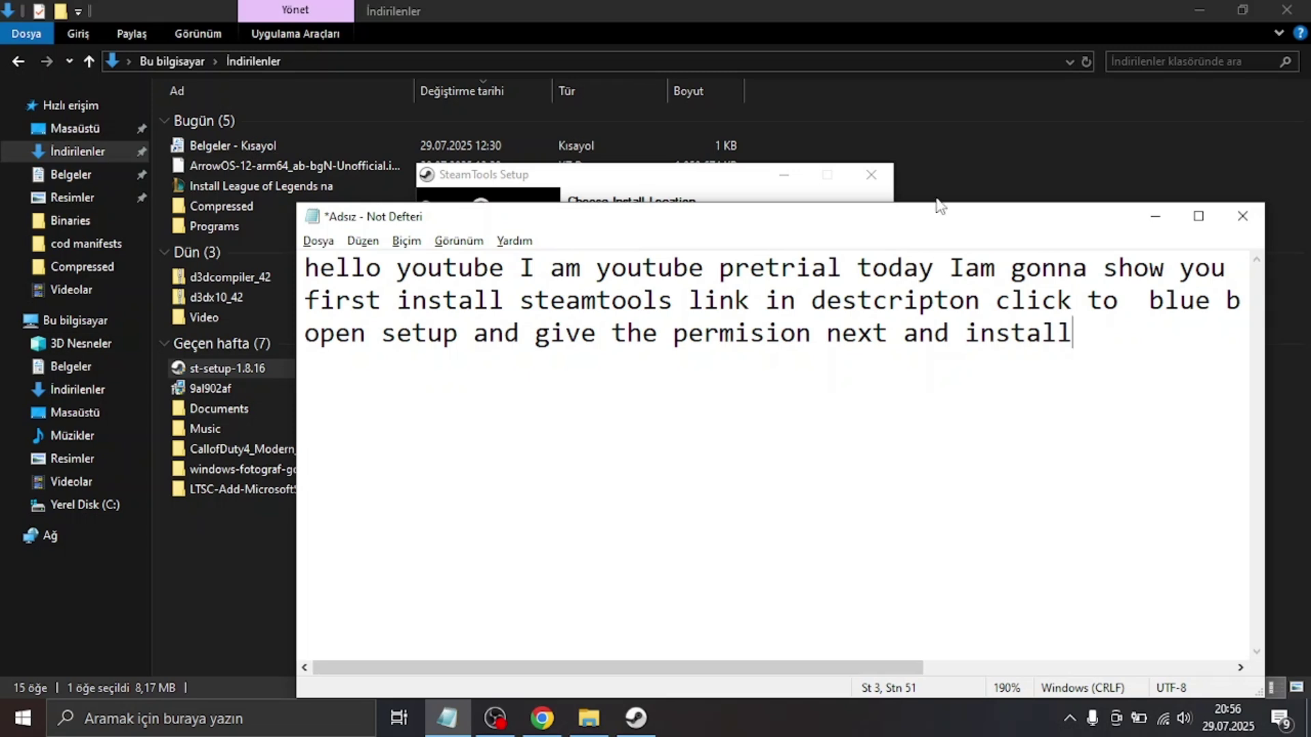
Step: Cancel the SteamTools installation and close the Downloads folder window
left_click(668, 175)
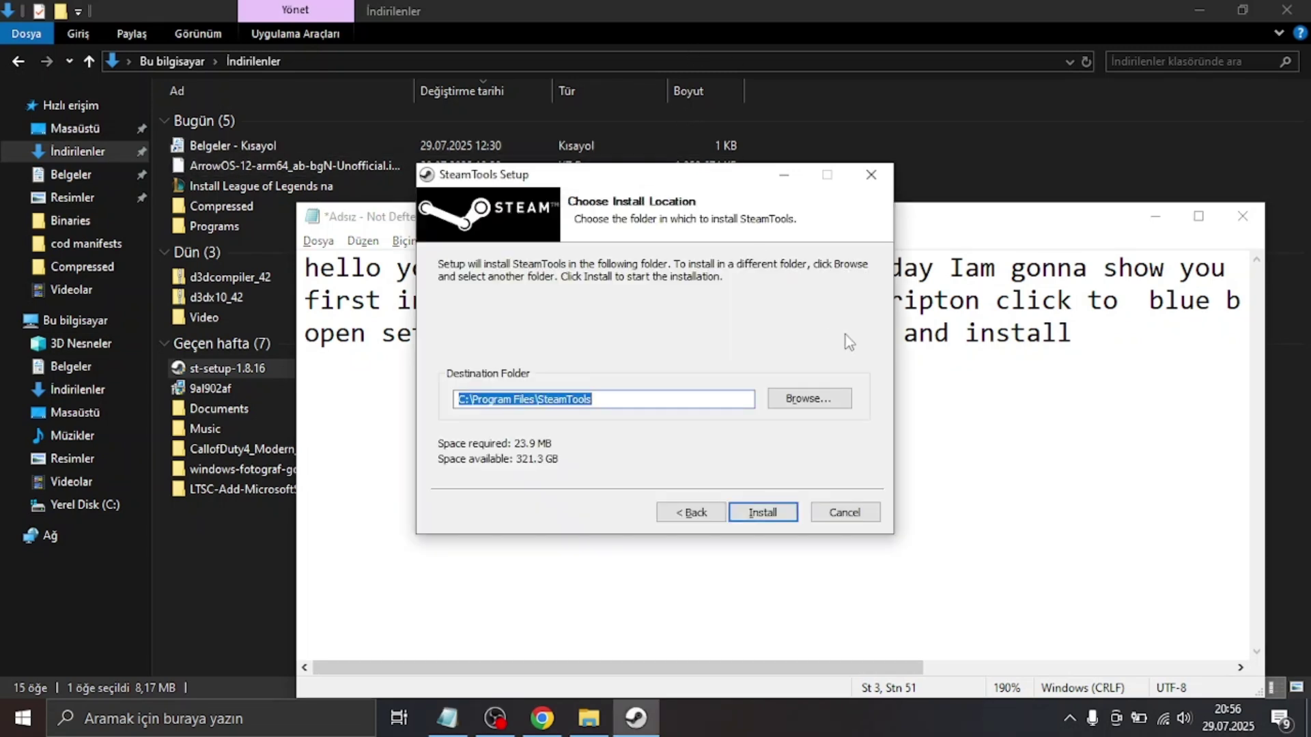
left_click(844, 513)
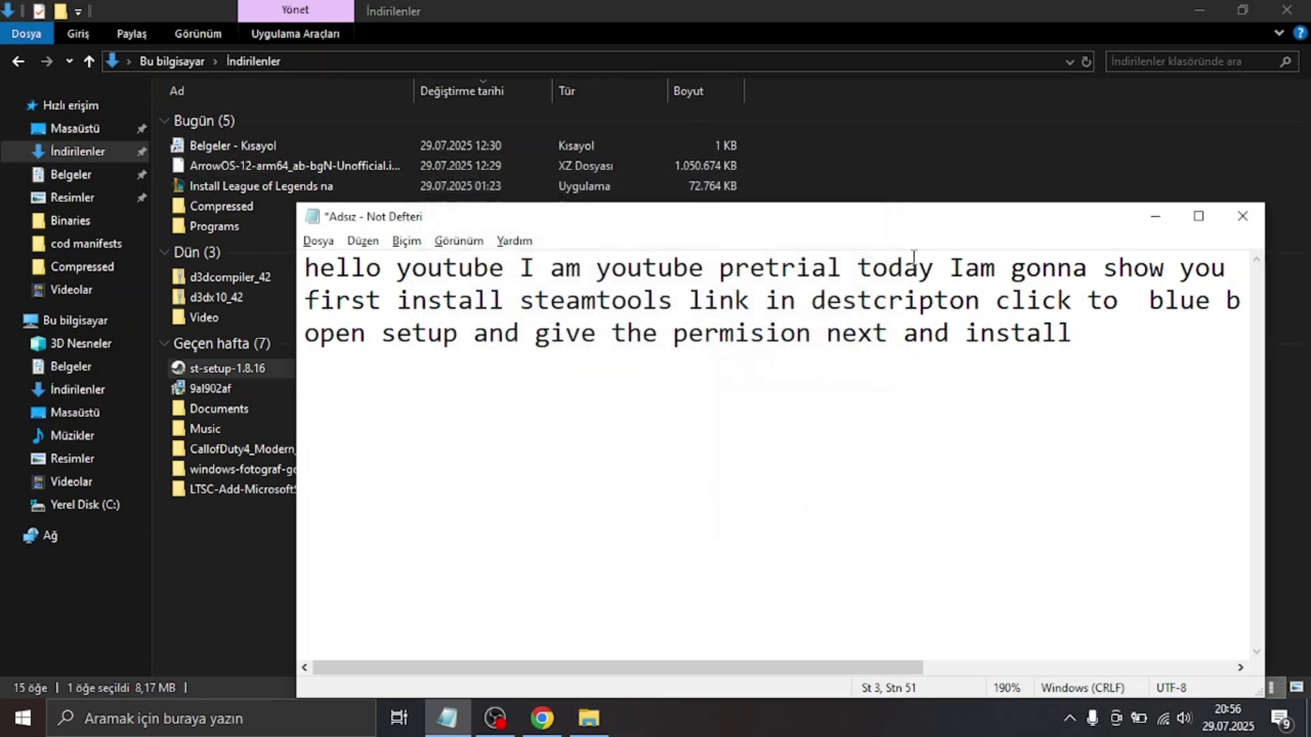
left_click(1286, 9)
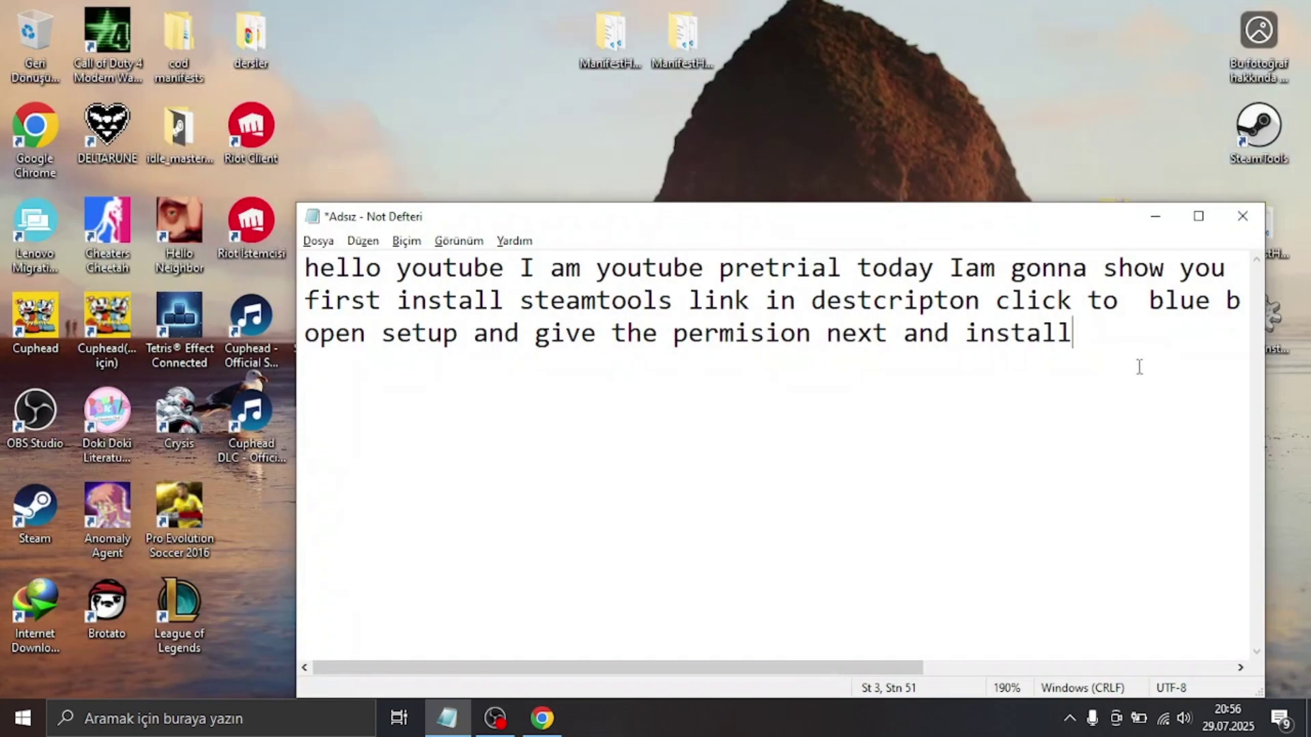
Step: Add a fourth line to the note reading "after open the steam tool"
key("Return")
type("after ")
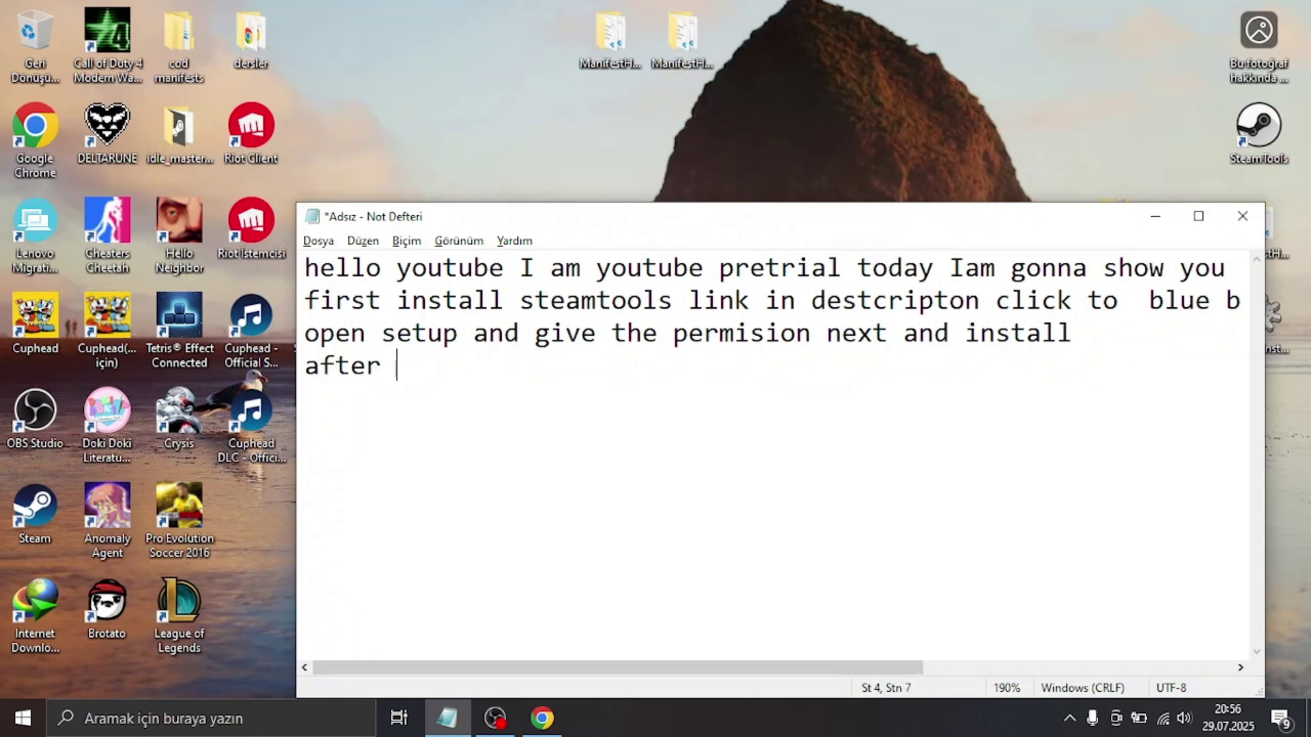
type("open the")
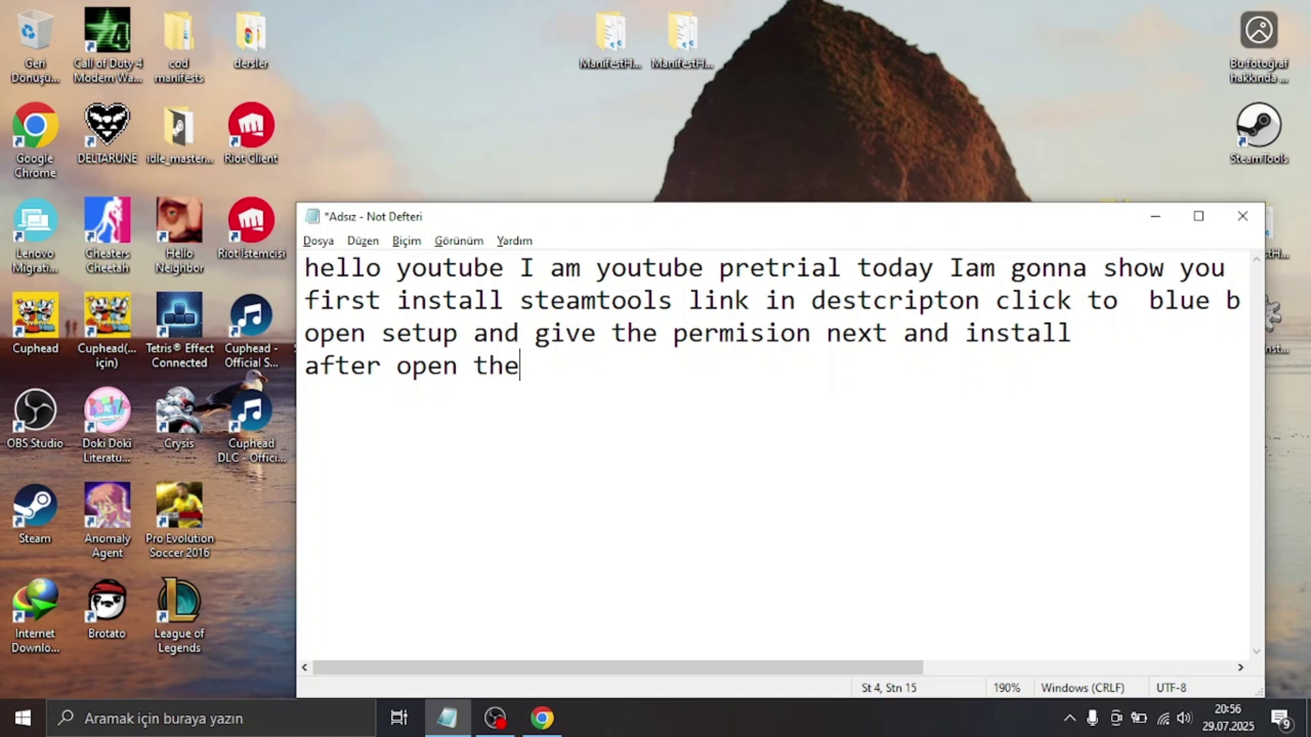
type(" stea")
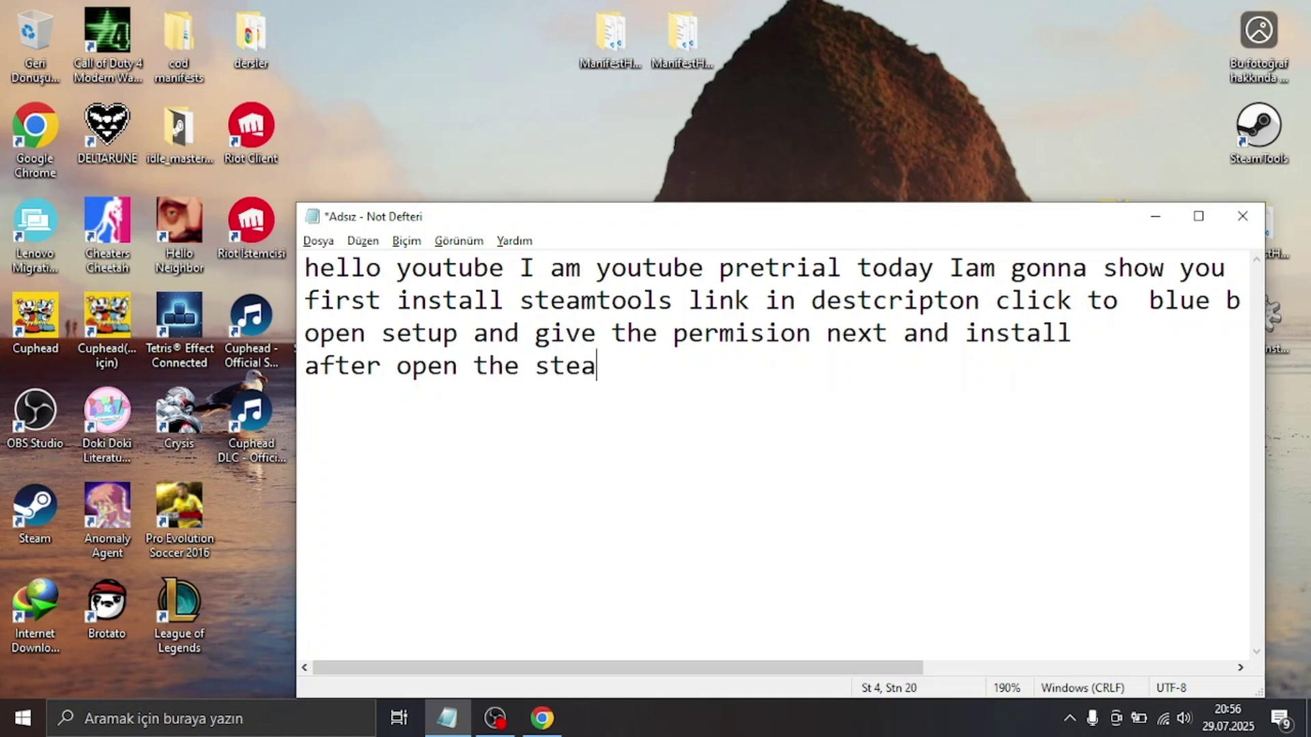
type("m took")
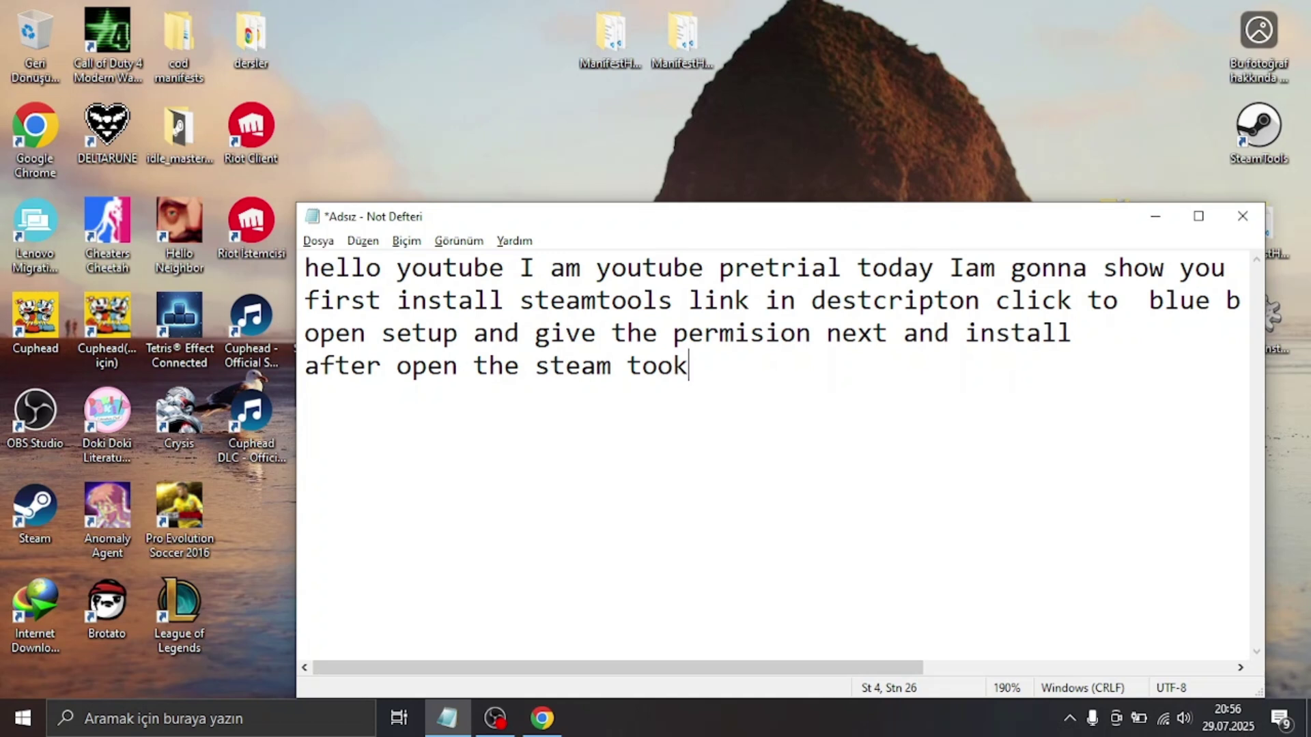
key("BackSpace")
type("l")
Step: Launch SteamTools from the desktop and bring up its floating window from the system tray
double_click(1292, 125)
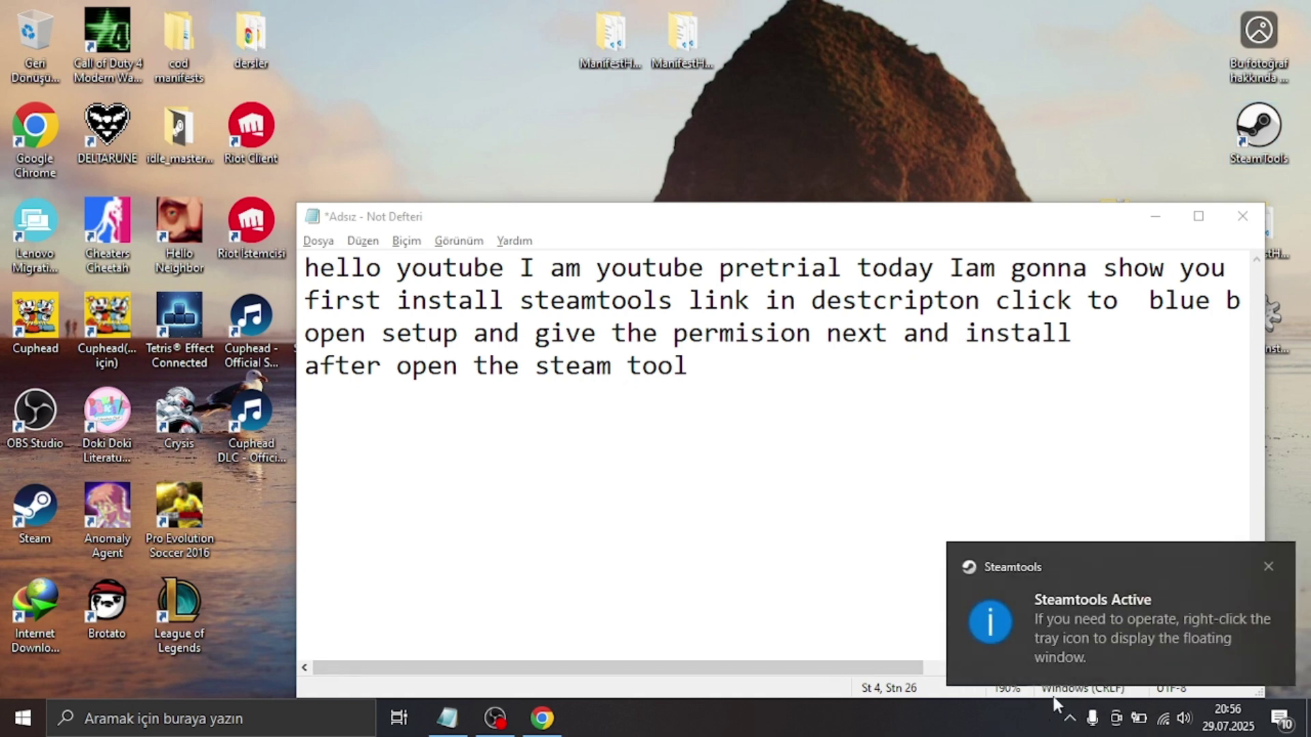
left_click(1073, 674)
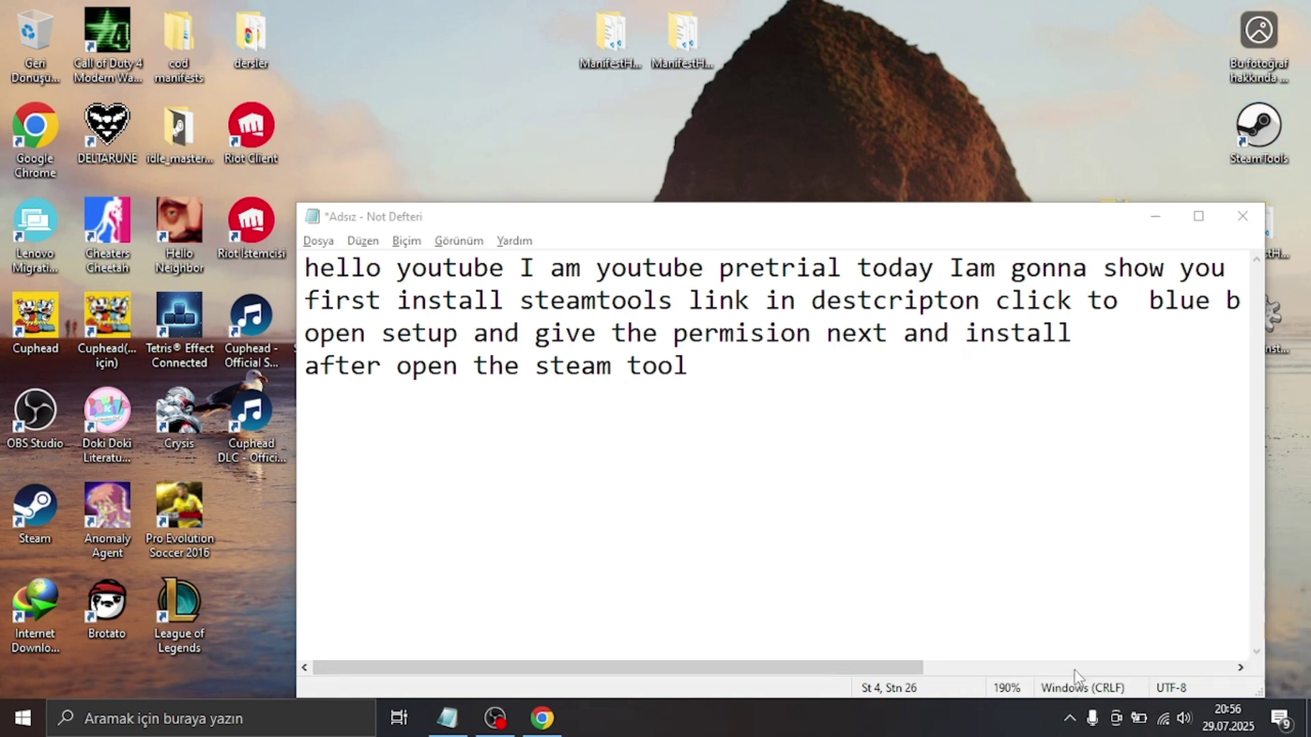
left_click(1069, 720)
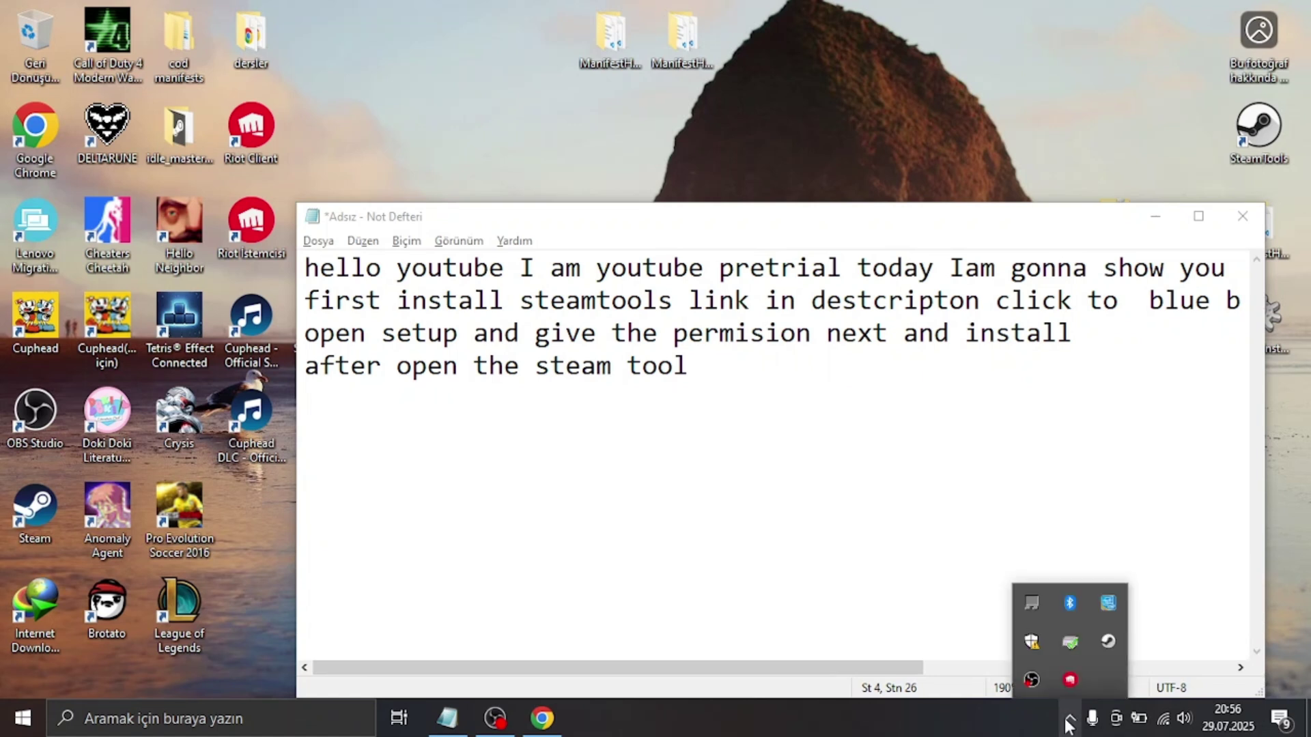
left_click(1106, 636)
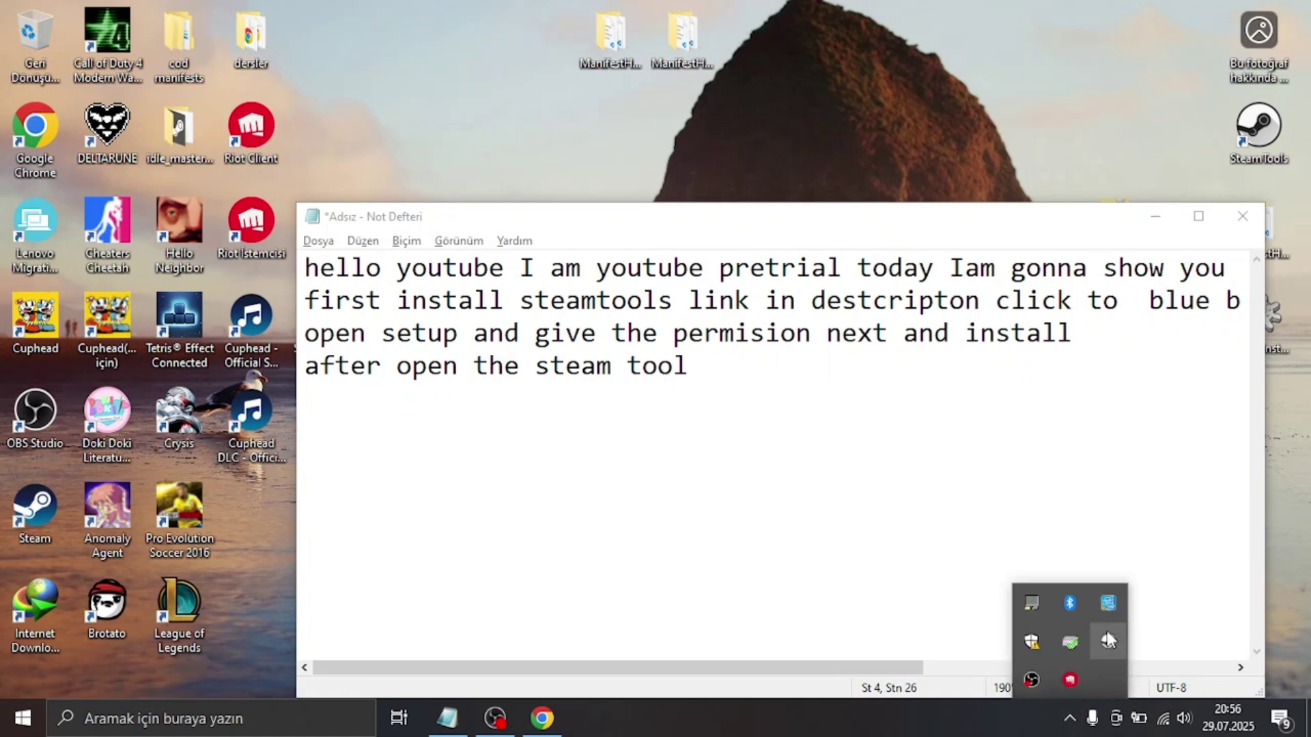
Step: Append "and open your web browse(etc chrome" to the note's fourth line in Notepad and start a new line
left_click(1157, 517)
type("and")
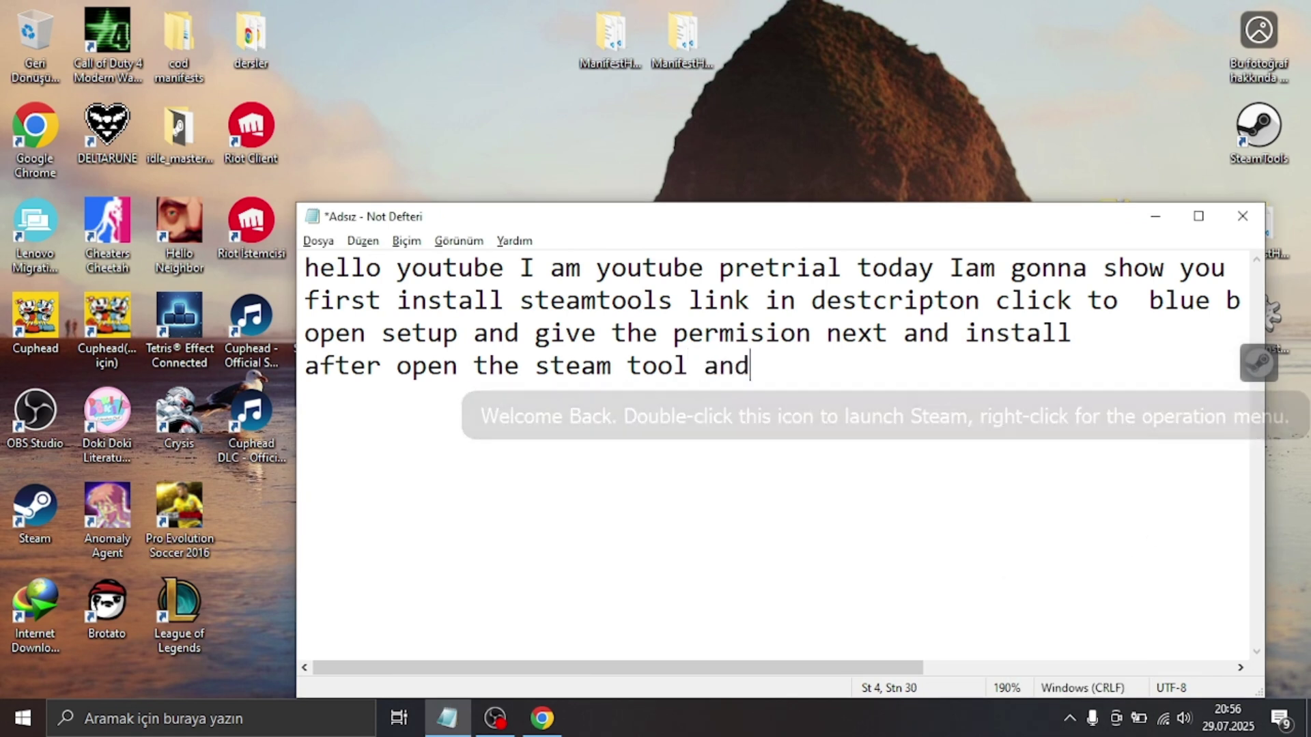
type(" open ")
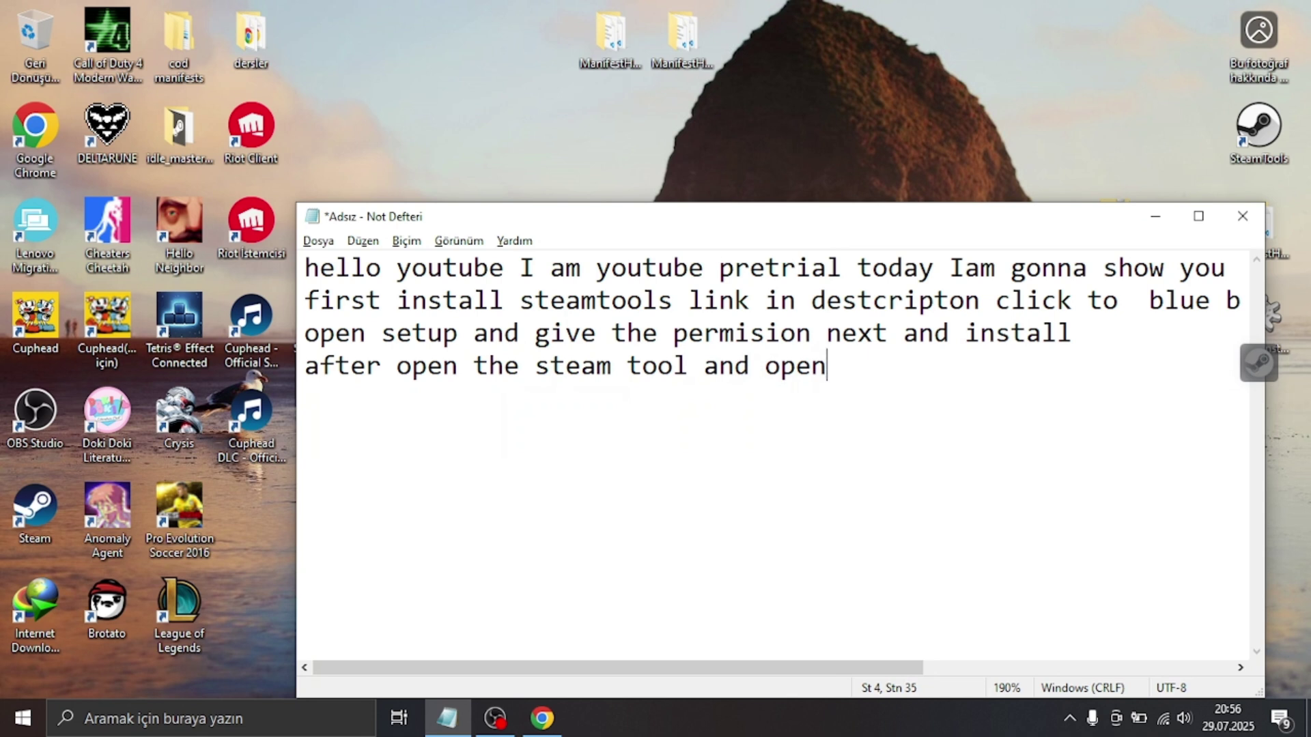
type("your")
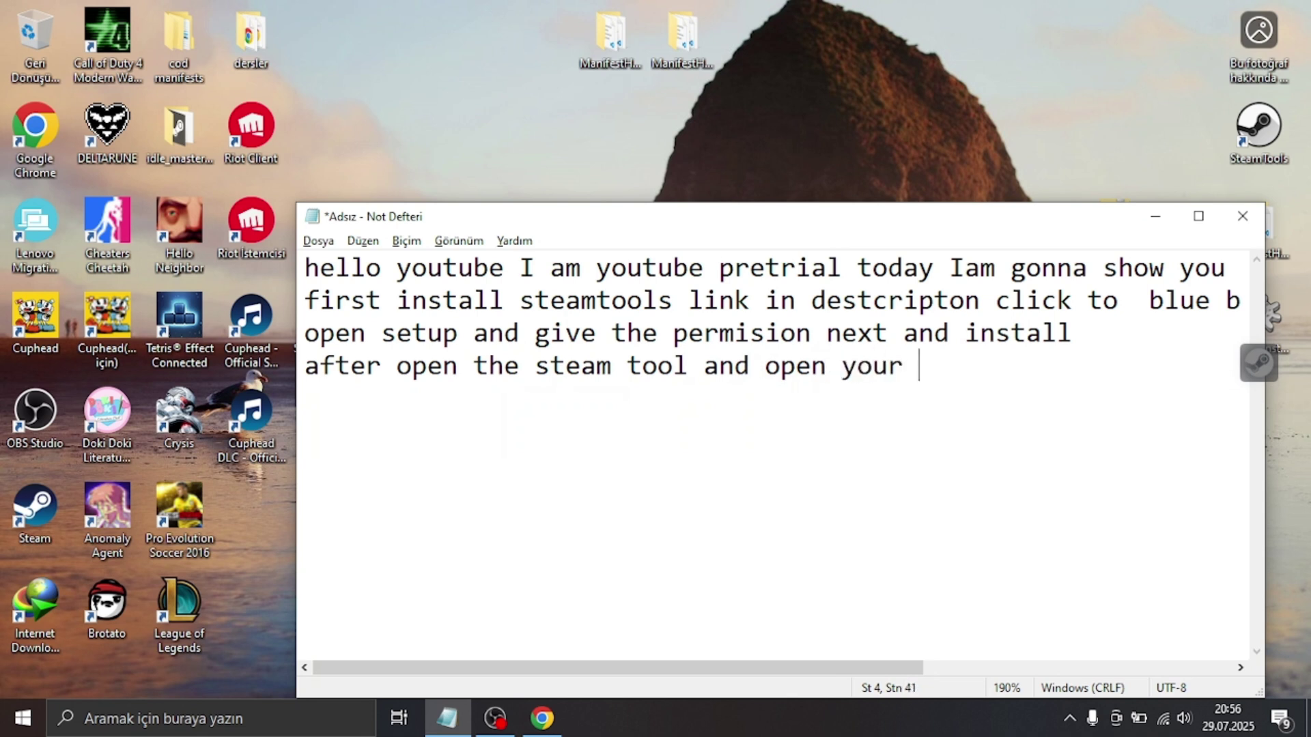
type(" web browse")
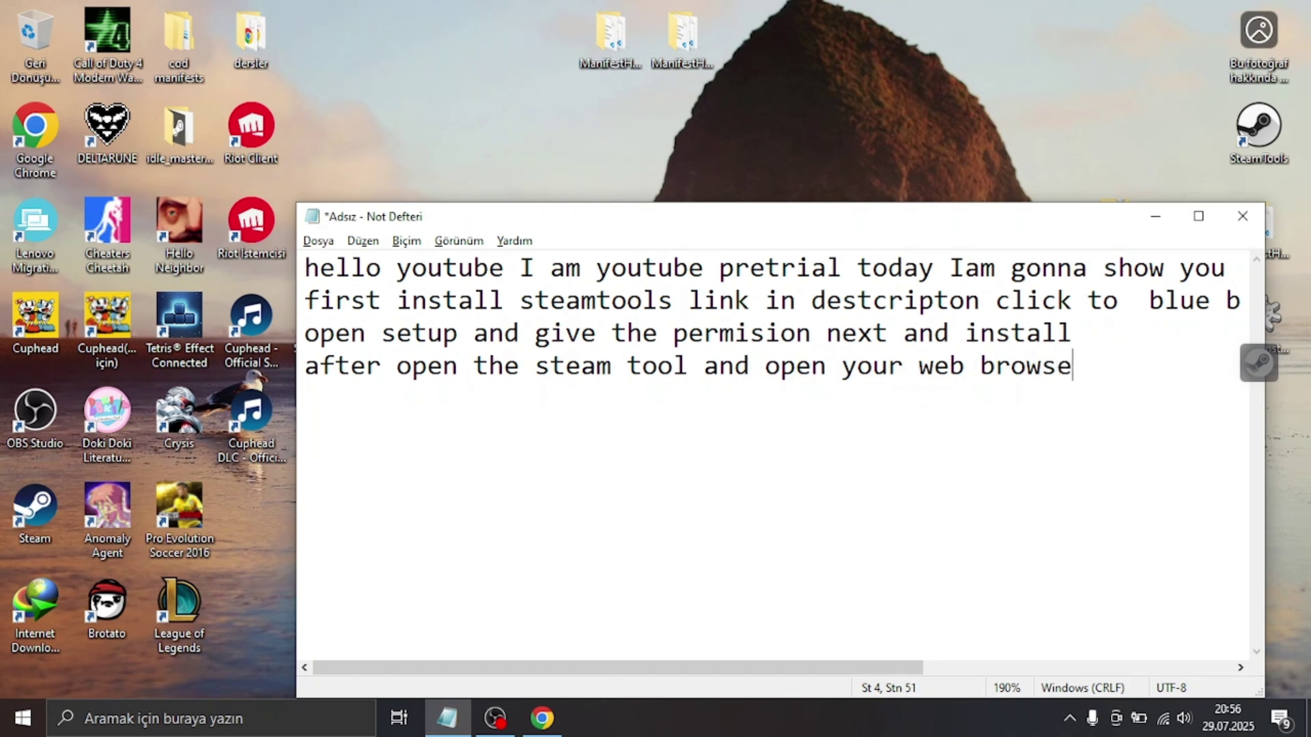
type("(etc c")
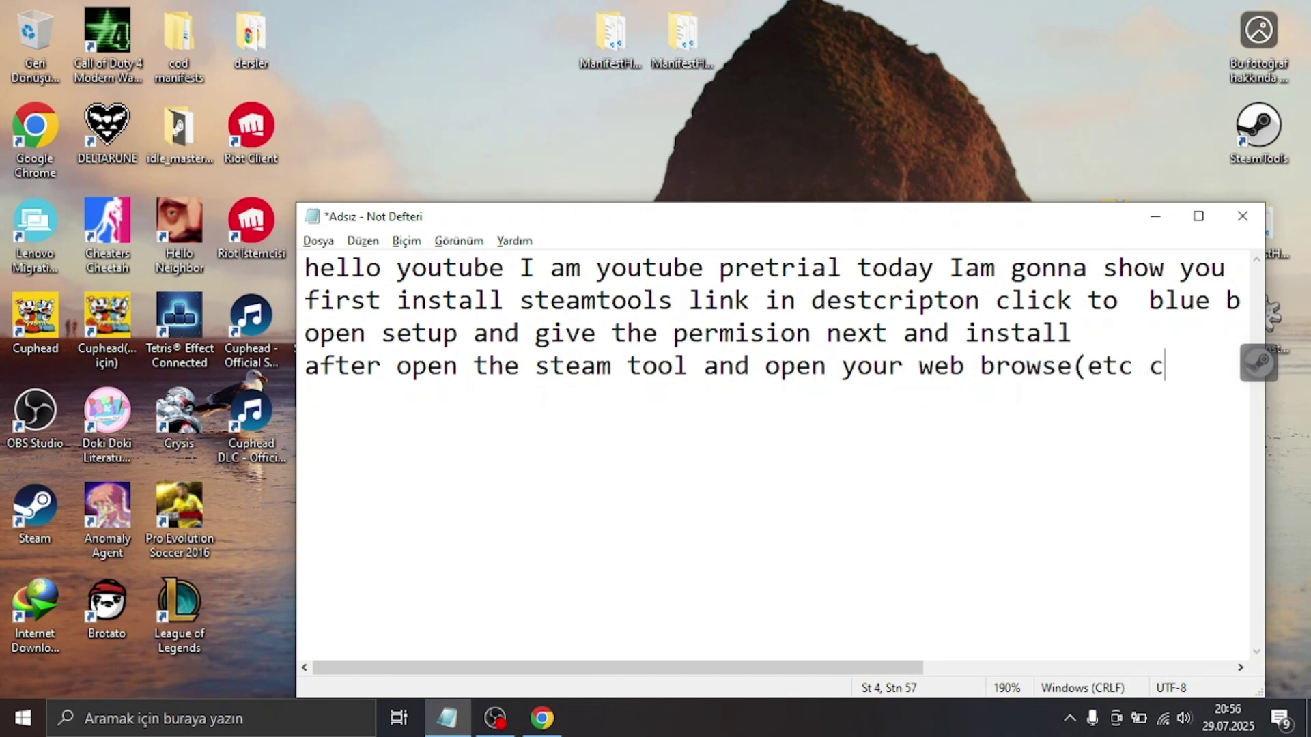
type("hhrome")
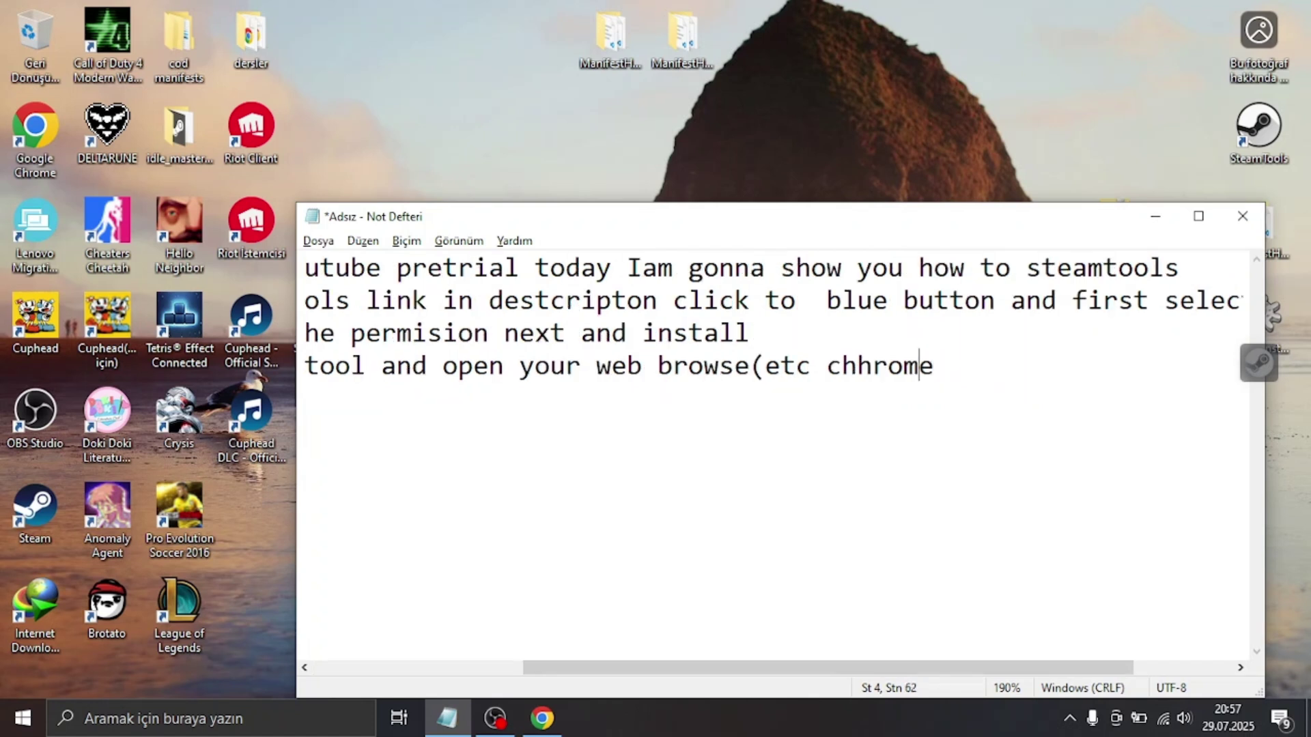
key("Left")
key("Left")
key("Left")
key("BackSpace")
key("Return")
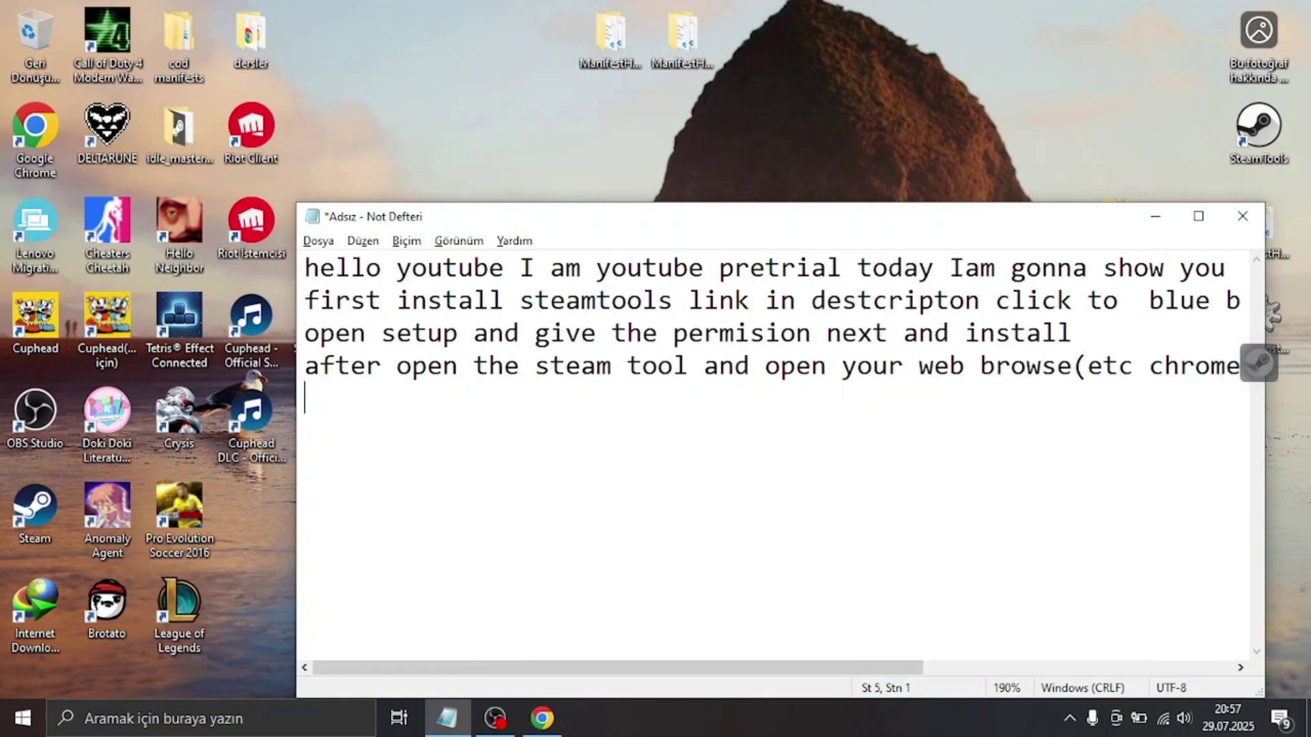
Step: Switch to Chrome and load steamdb.info in place of the SteamTools download page
key("alt+Tab")
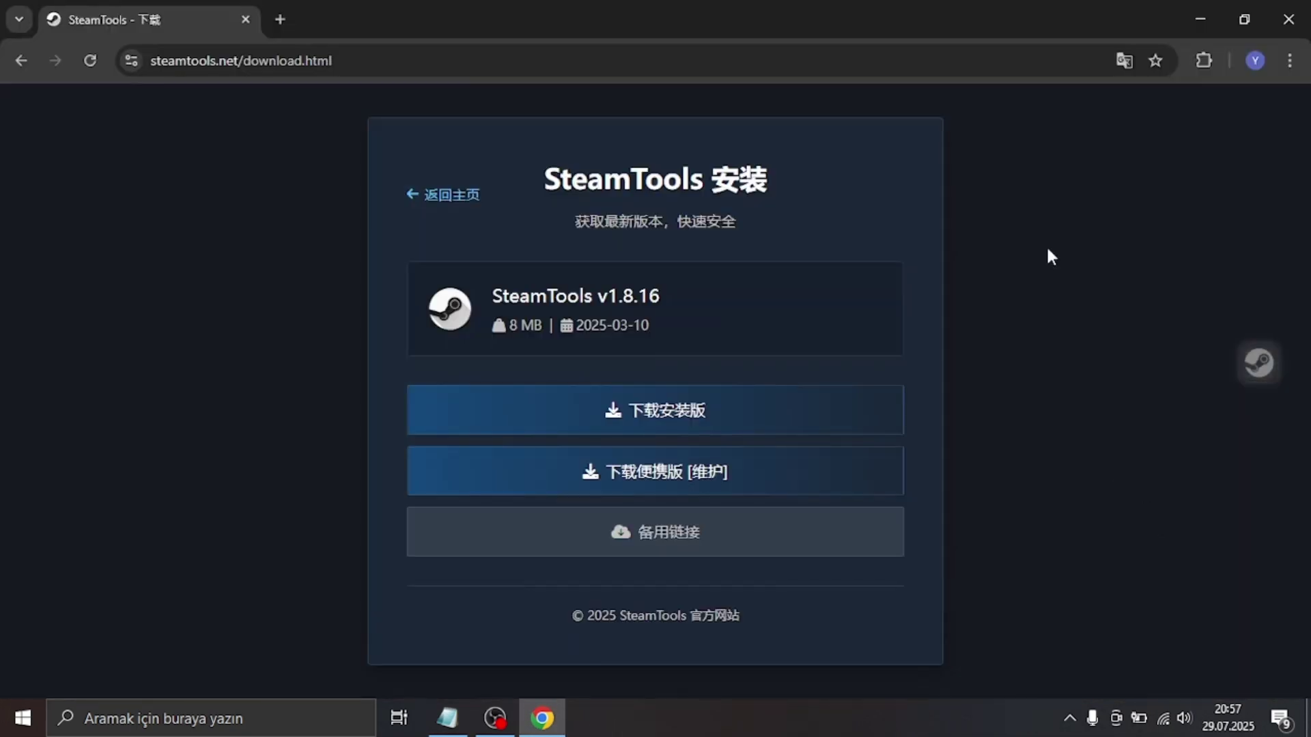
left_click(781, 66)
key("BackSpace")
key("BackSpace")
key("BackSpace")
key("BackSpace")
key("BackSpace")
key("BackSpace")
key("BackSpace")
key("BackSpace")
key("BackSpace")
key("BackSpace")
key("BackSpace")
key("BackSpace")
key("BackSpace")
key("BackSpace")
key("BackSpace")
key("BackSpace")
key("BackSpace")
key("BackSpace")
key("BackSpace")
key("BackSpace")
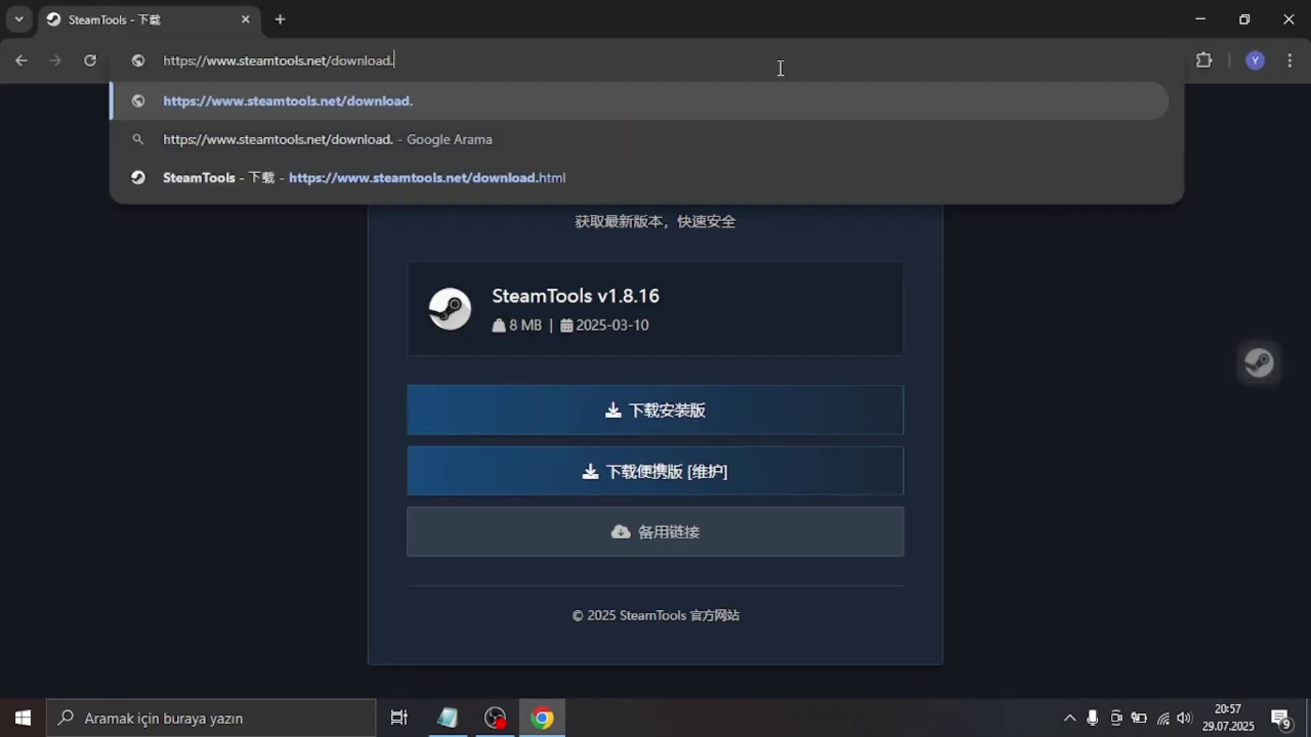
key("BackSpace")
key("BackSpace")
key("BackSpace")
key("BackSpace")
key("BackSpace")
key("BackSpace")
type("steam")
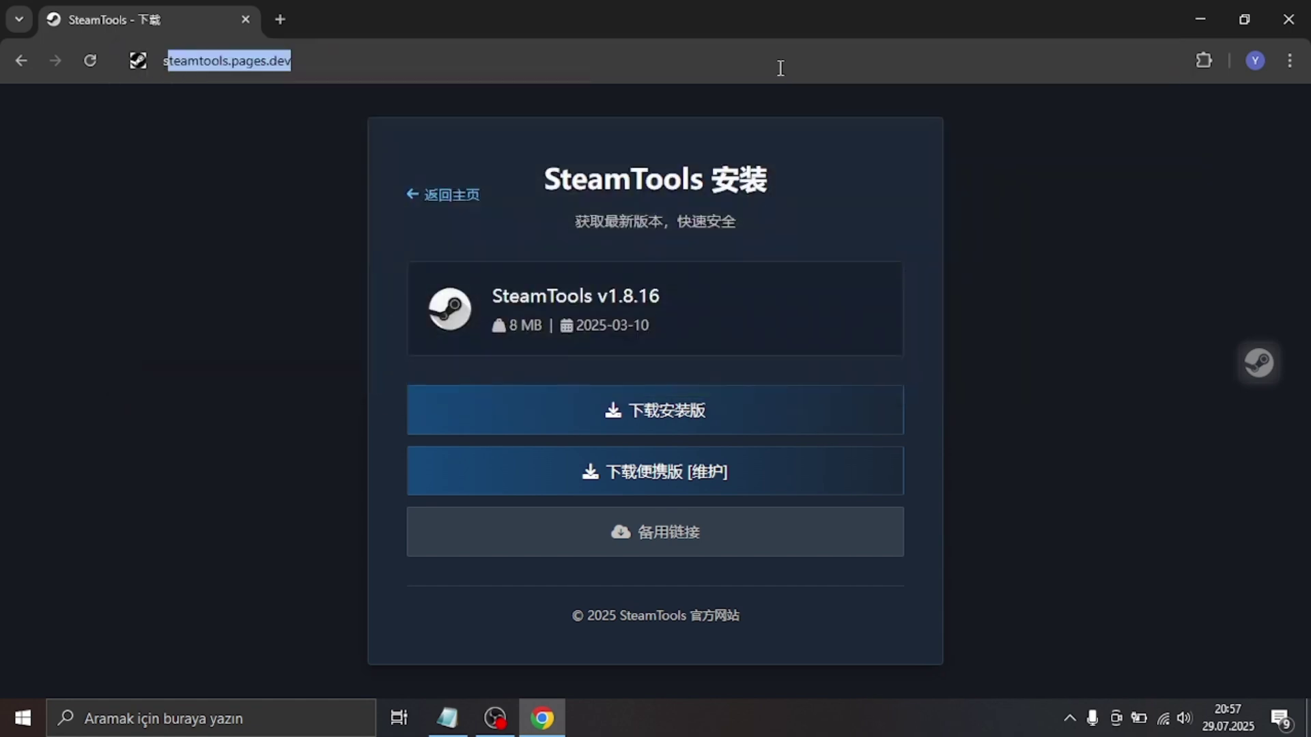
type("db")
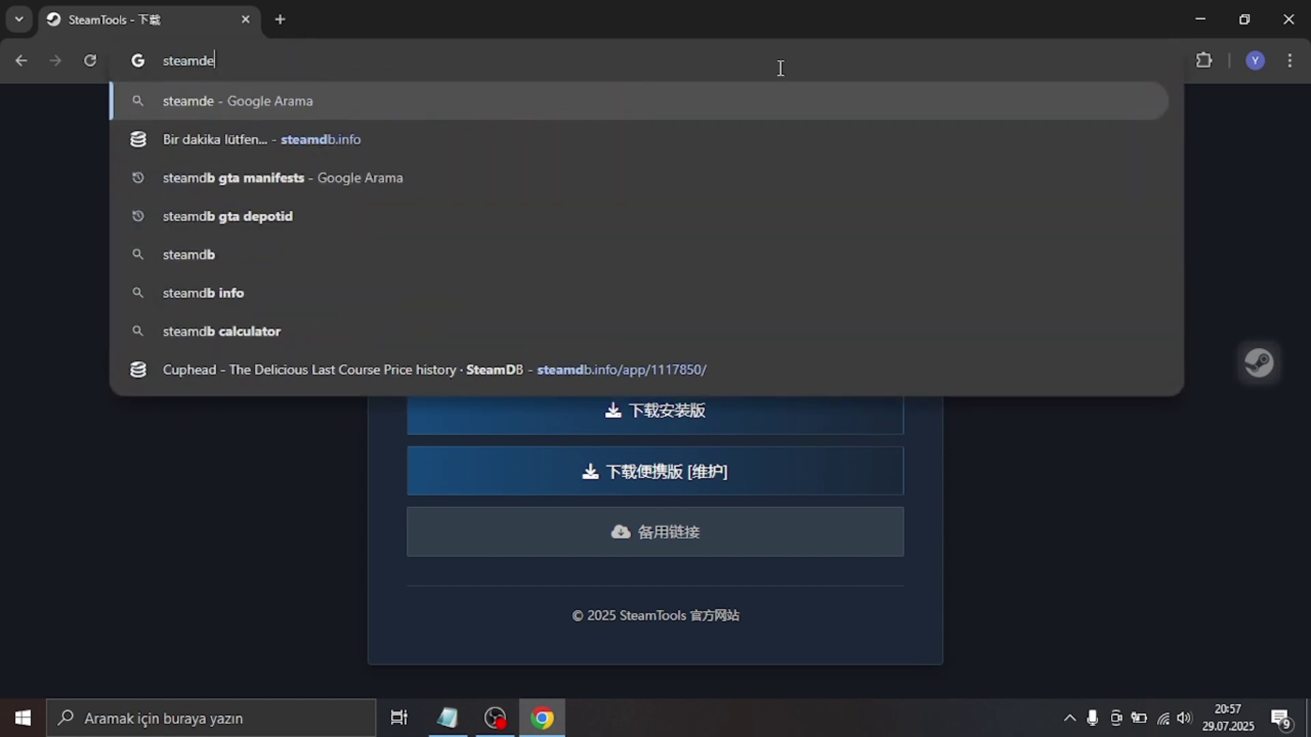
key("Return")
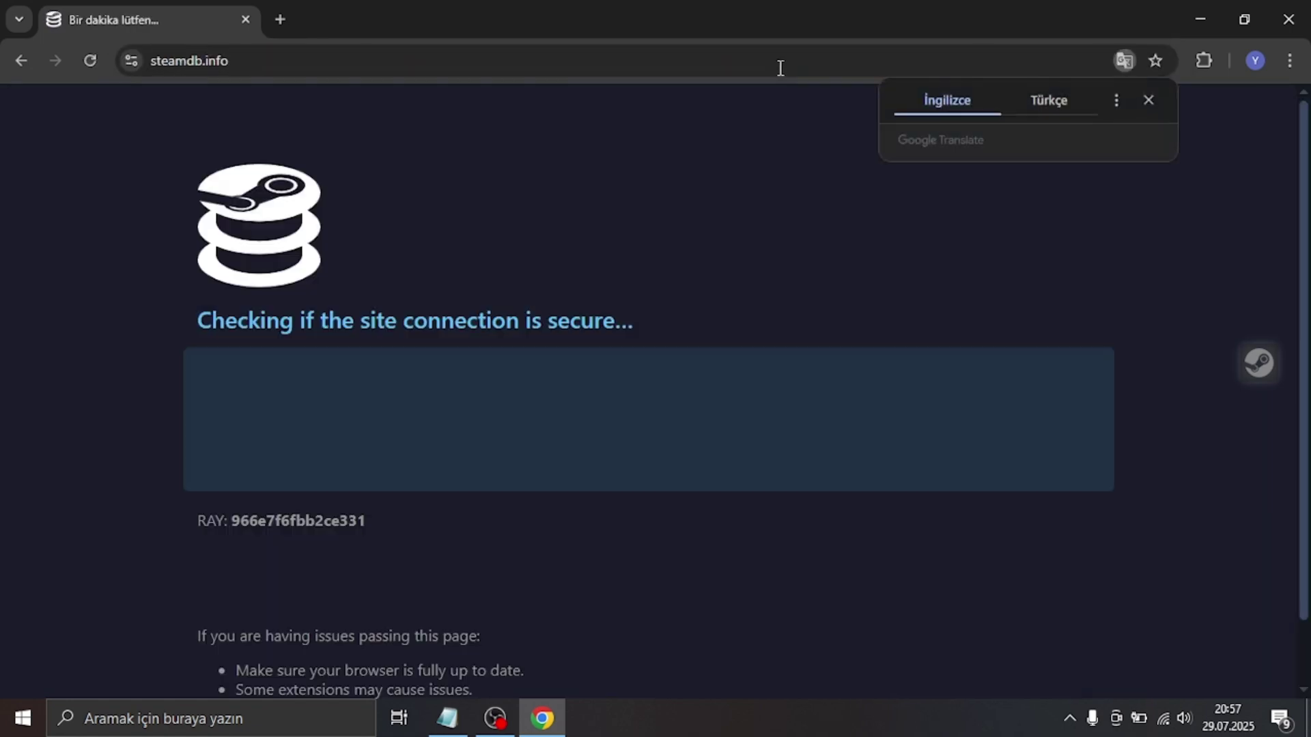
Step: Switch back to Notepad and write "and wait for enter" as the fifth line, followed by a new line
key("alt+Tab")
type("a")
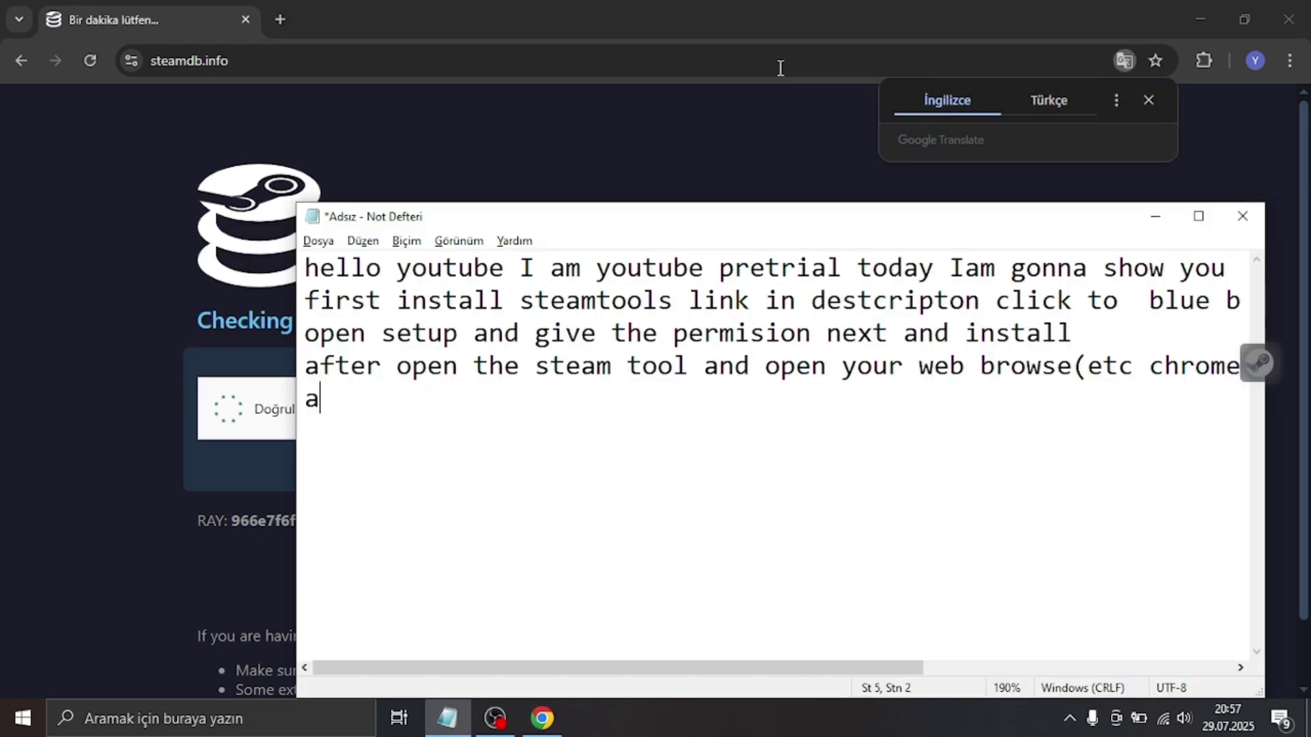
type("nd wa")
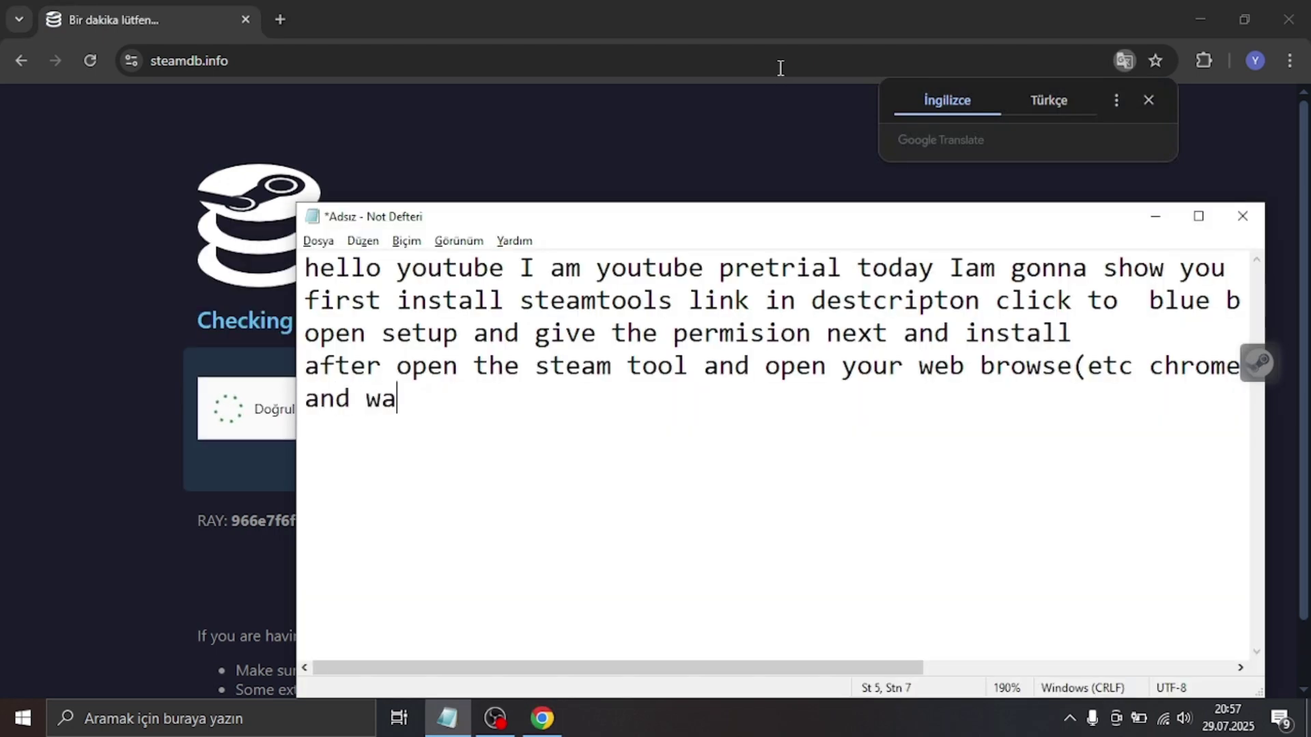
type("it for ")
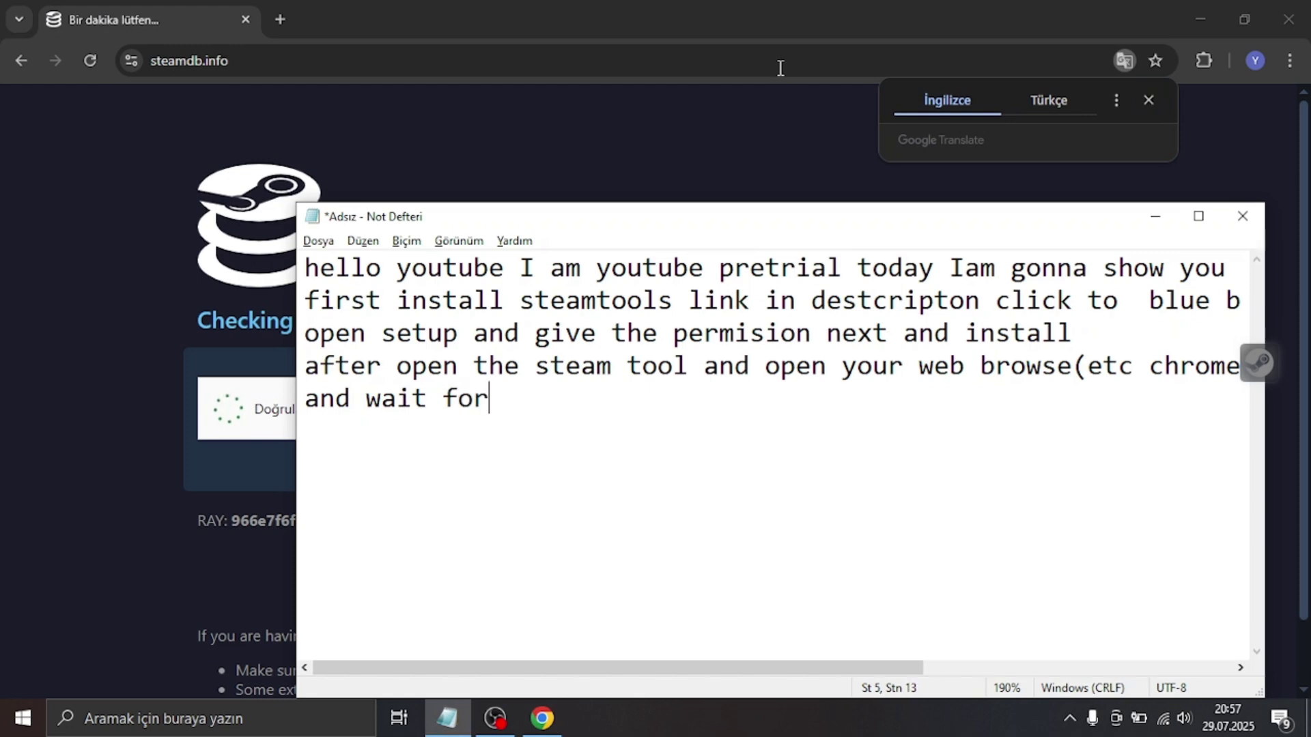
type("enter")
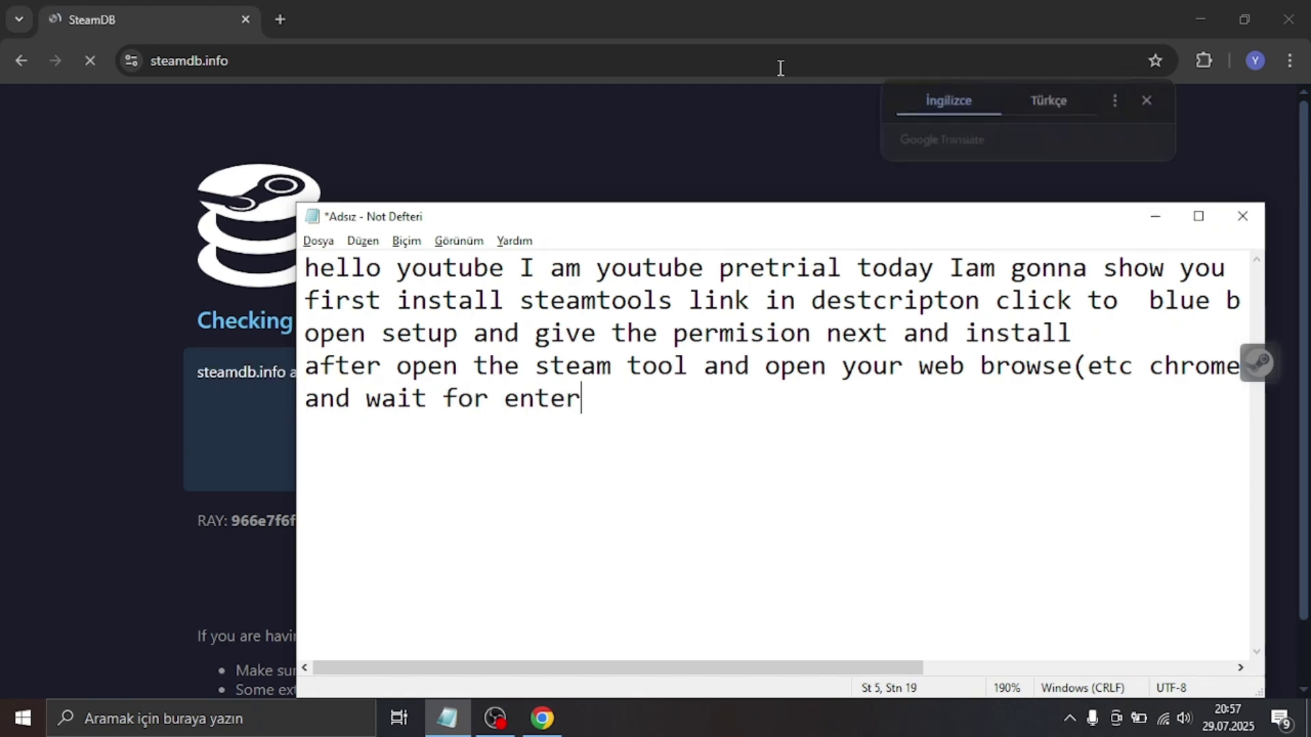
key("Return")
Step: Activate SteamDB's search in Chrome, and back in Notepad write "search any game I search for humman fall flat" as the sixth line
key("alt+Tab")
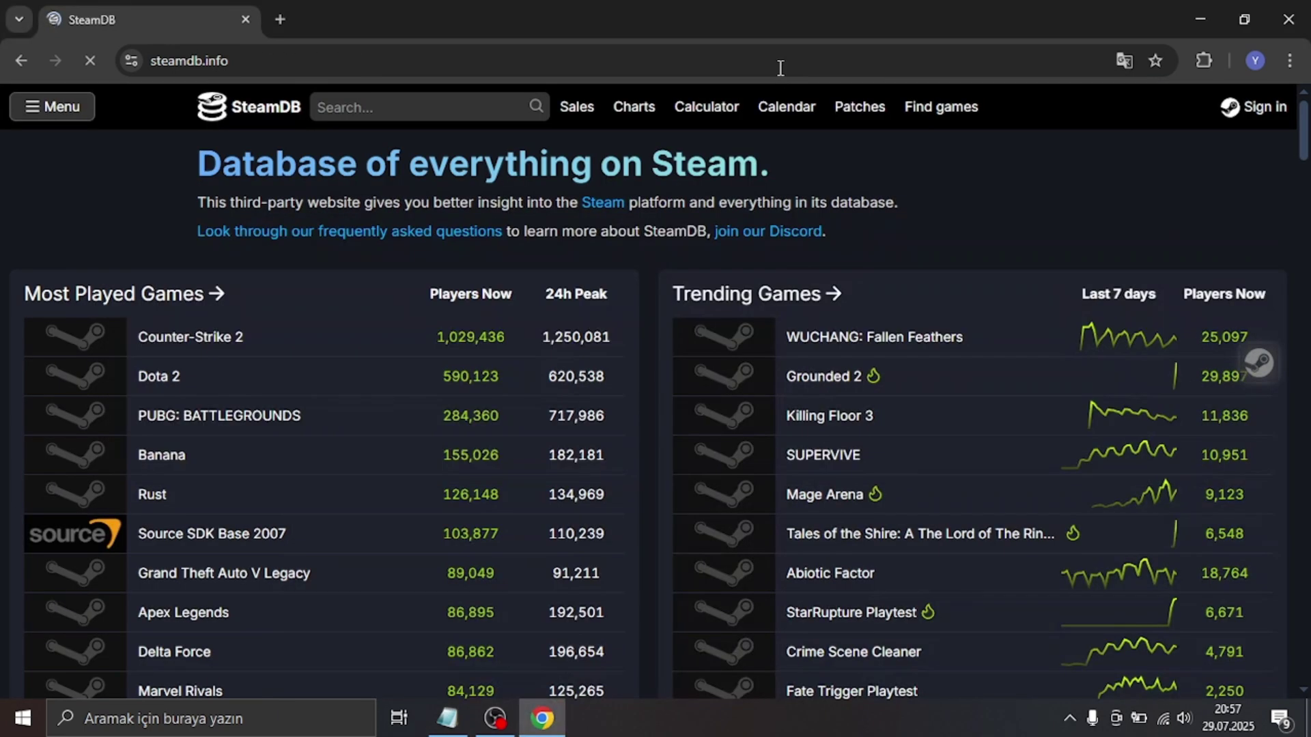
left_click(379, 106)
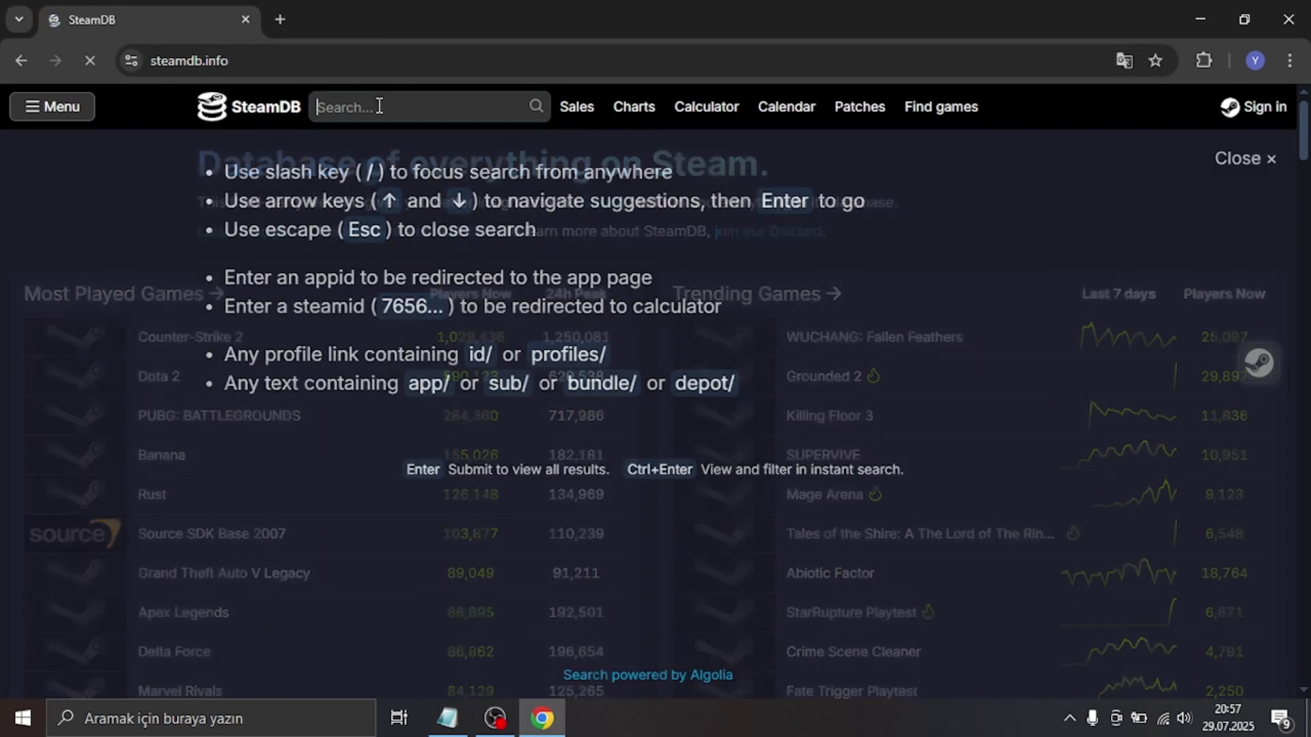
key("alt+Tab")
type("seaa")
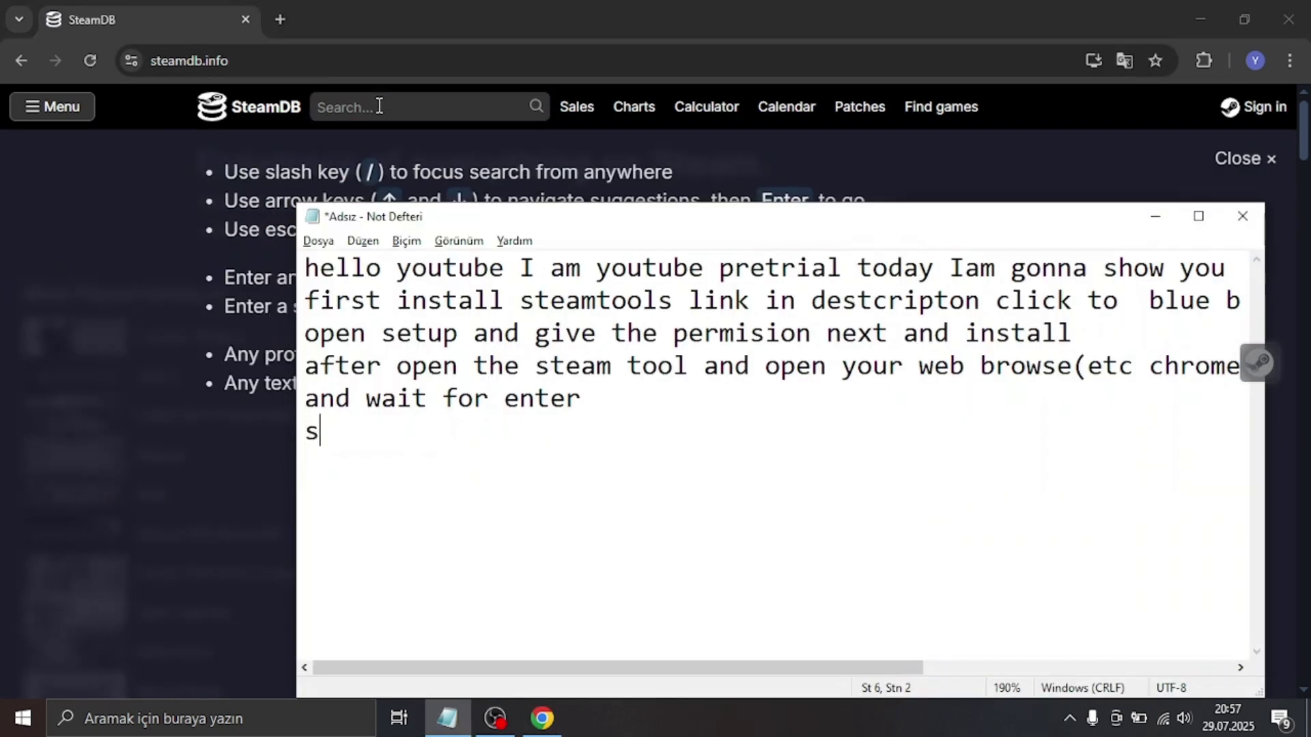
key("BackSpace")
key("BackSpace")
type("arch aby")
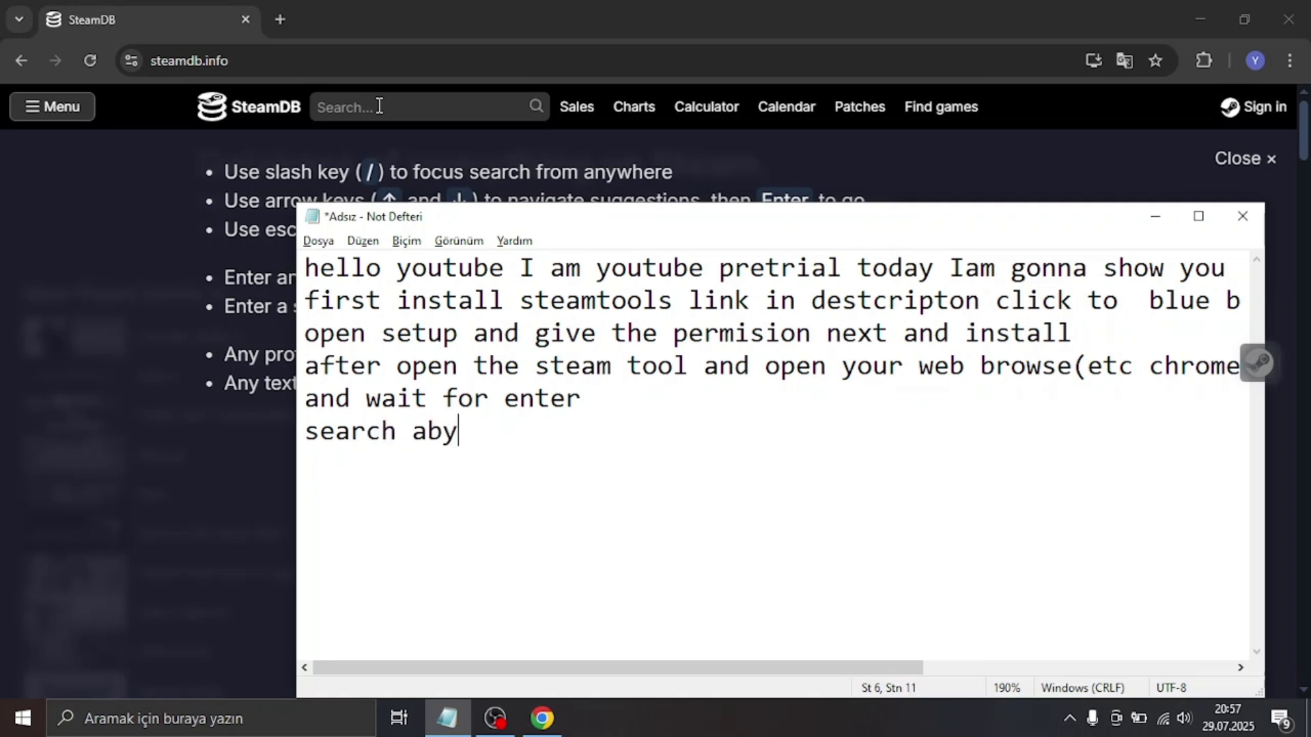
key("BackSpace")
key("BackSpace")
type("ny h")
key("BackSpace")
type("game ")
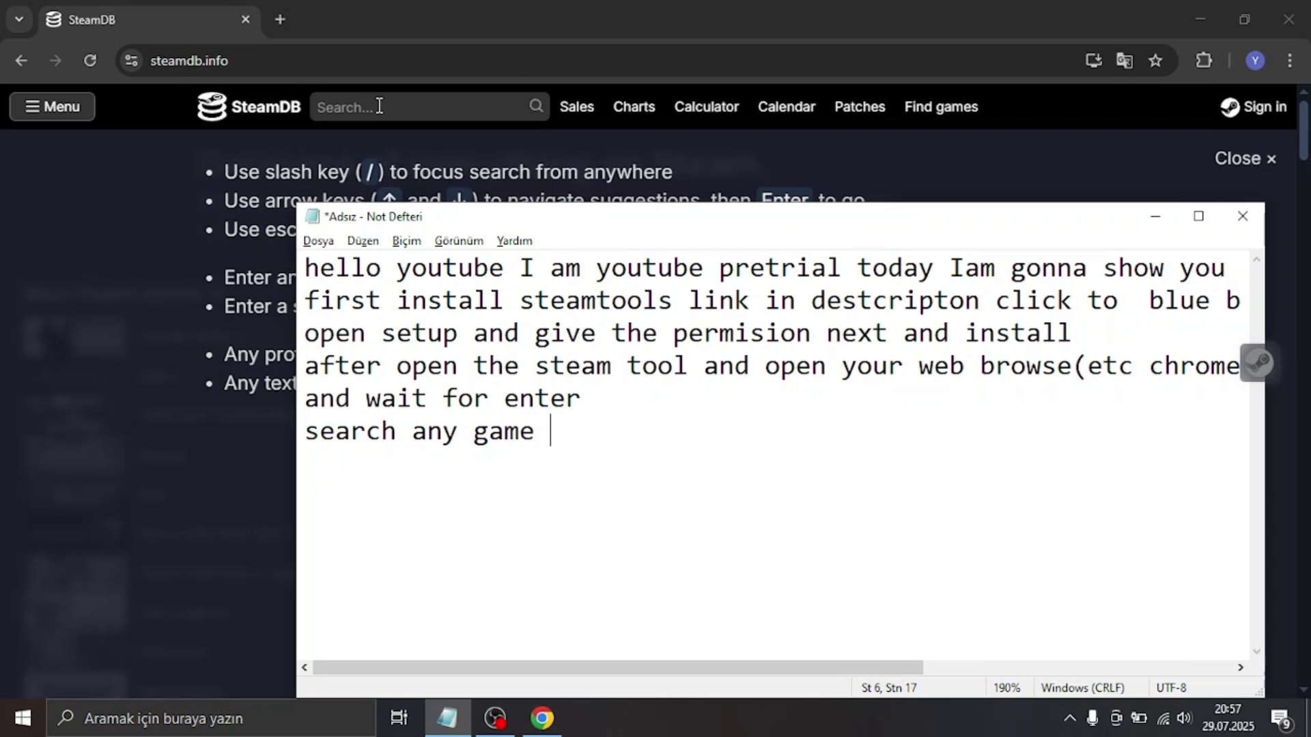
type("I sear")
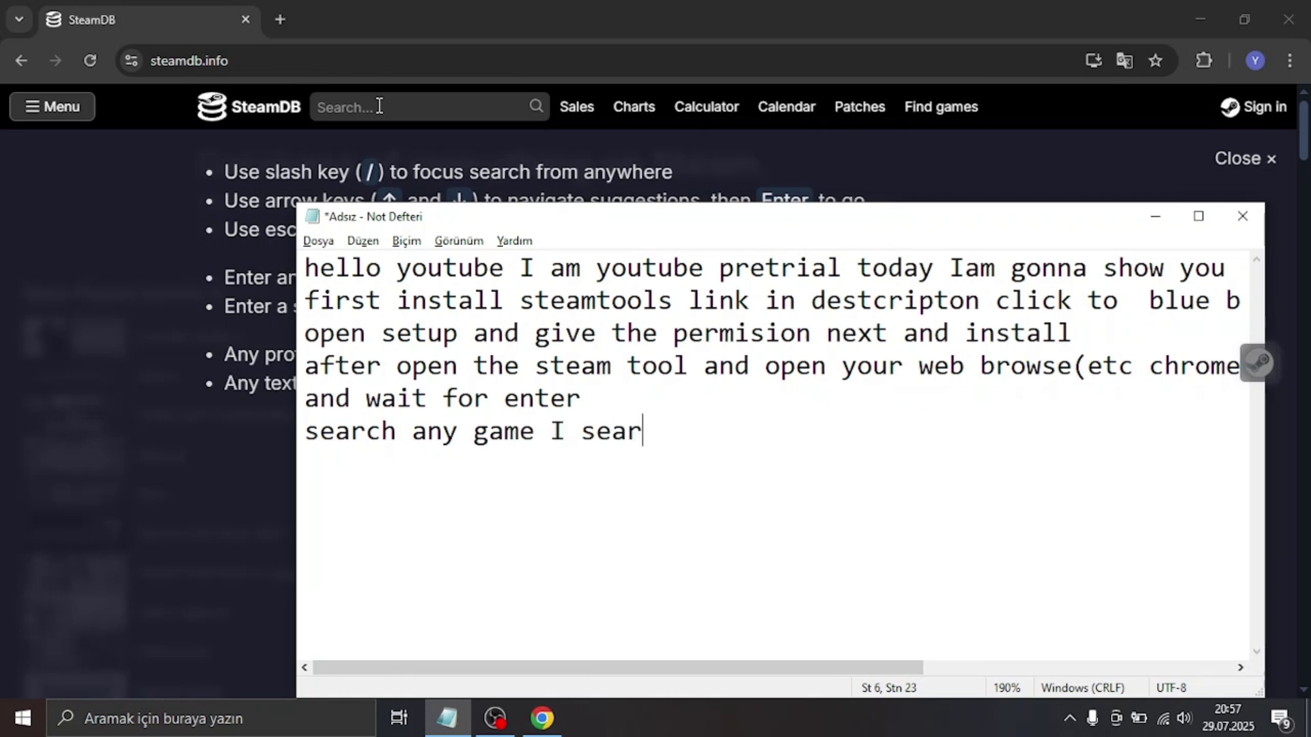
type("ch for humma")
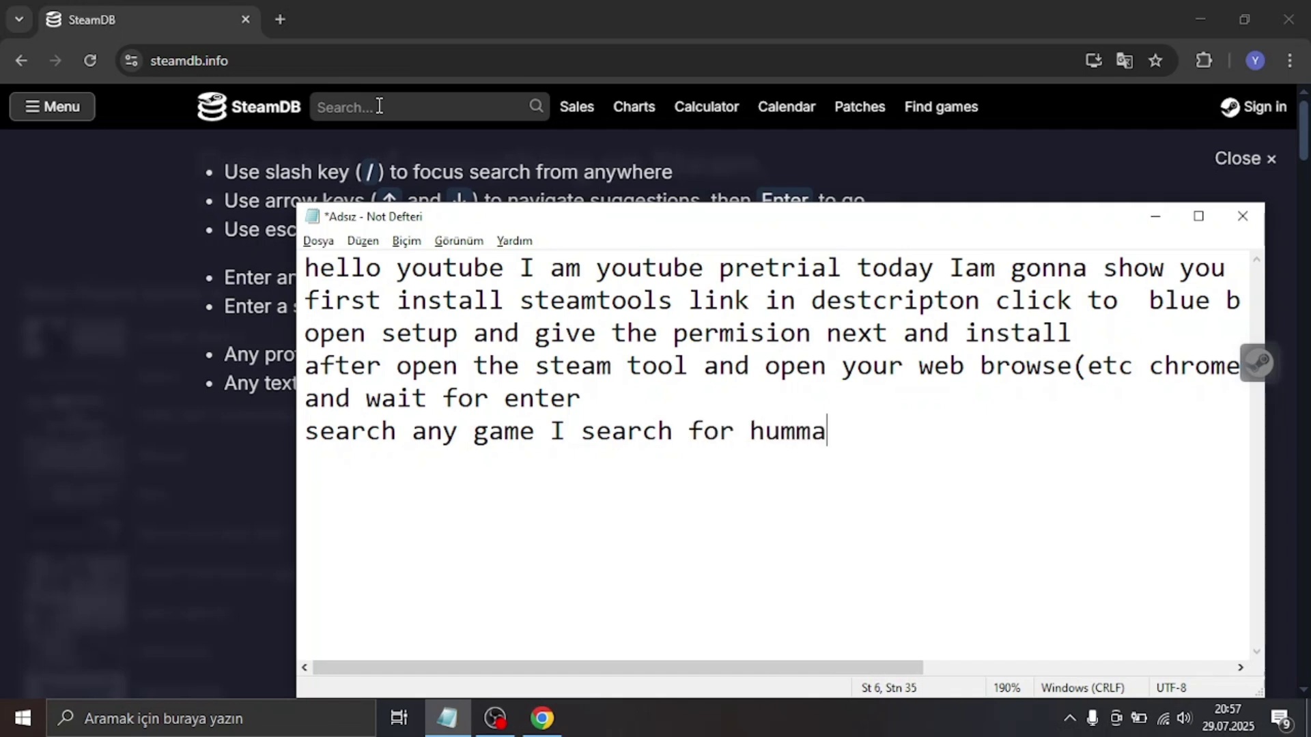
type("n fas")
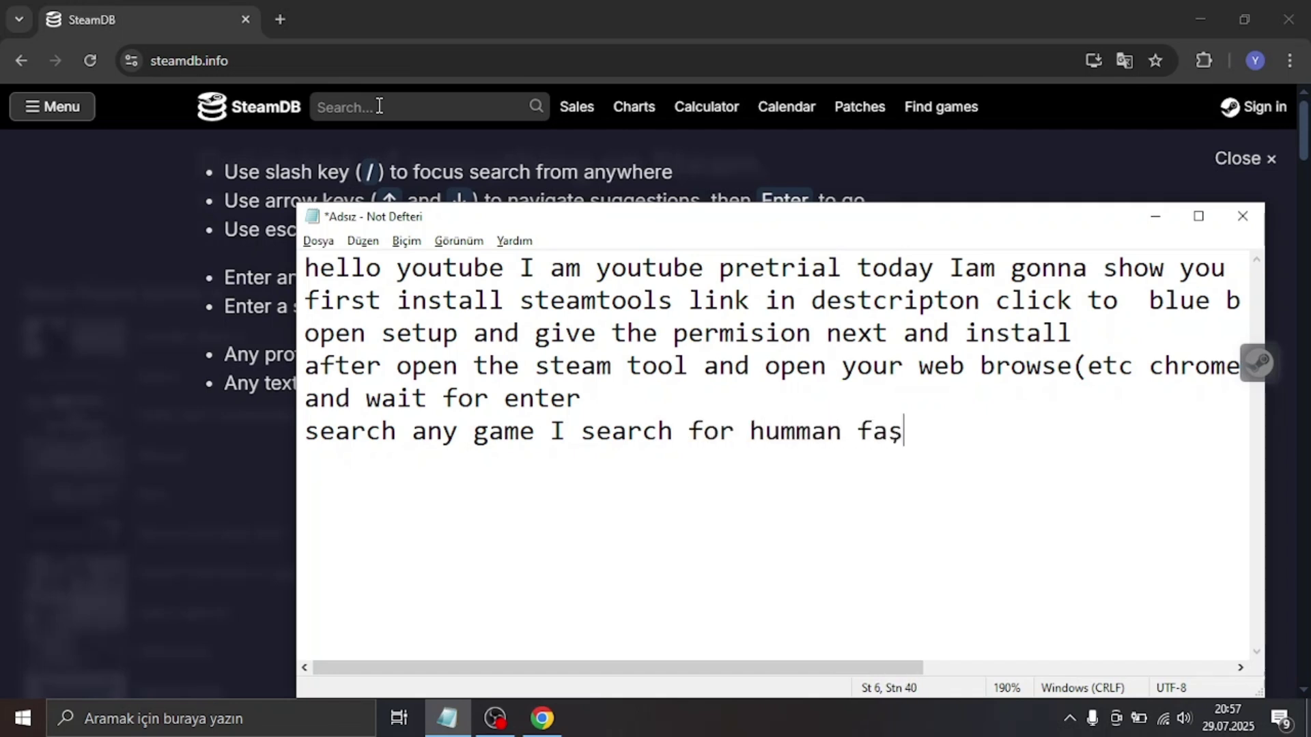
key("BackSpace")
type("ll ")
type("flas")
type("t")
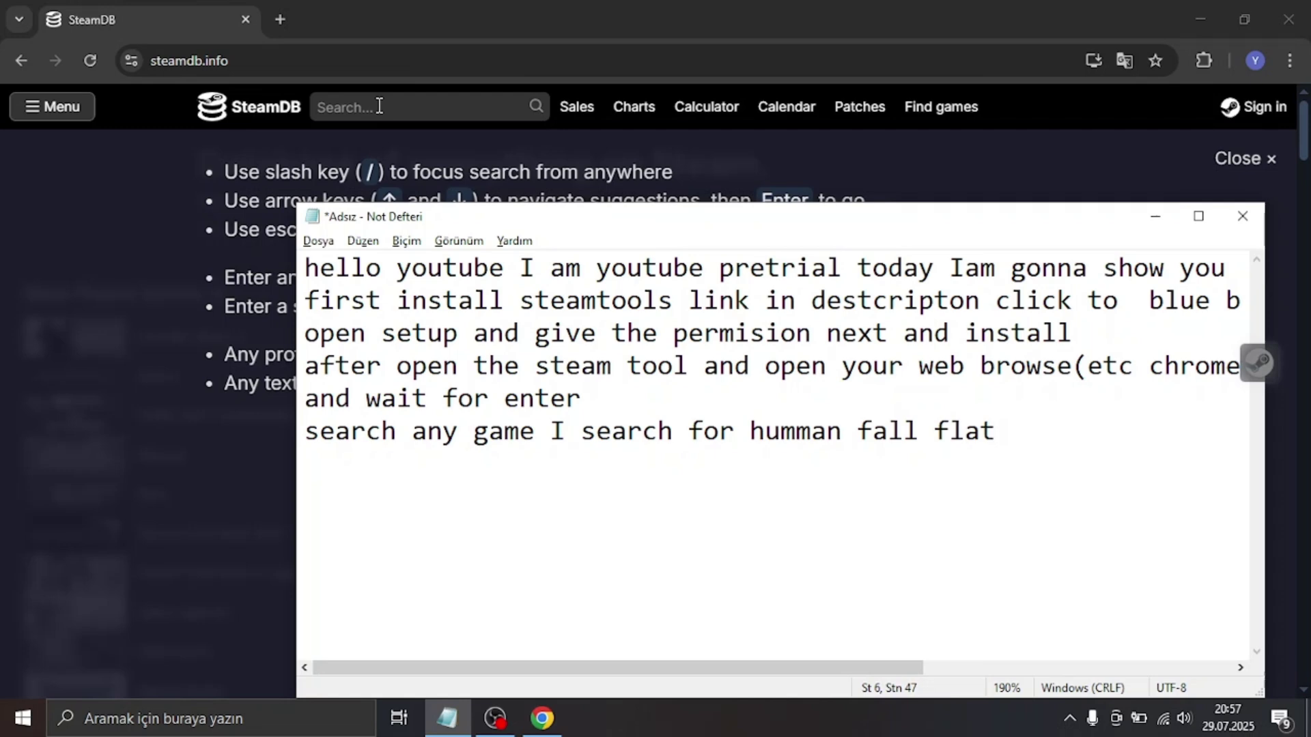
Step: Search SteamDB in Chrome for "humman", open the Human Fall Flat page and select its App ID
left_click(379, 106)
type("humman")
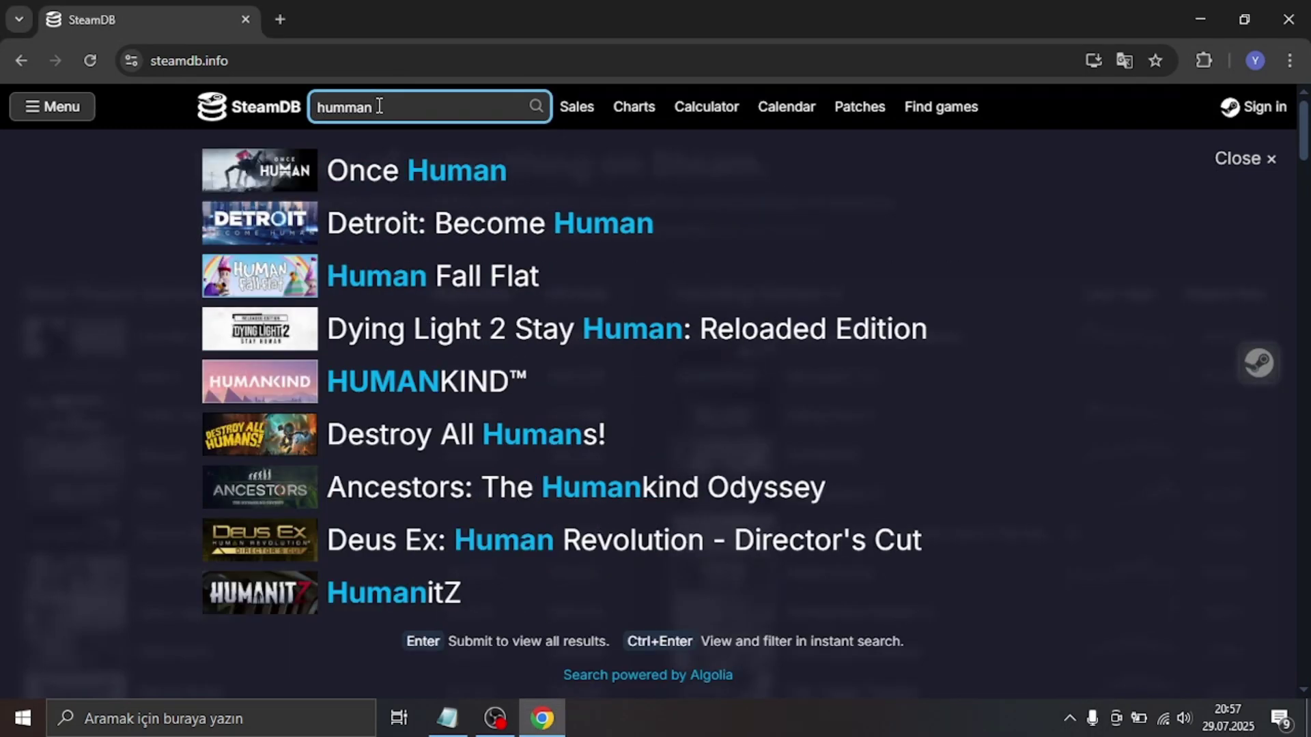
key("Down")
key("Down")
key("Return")
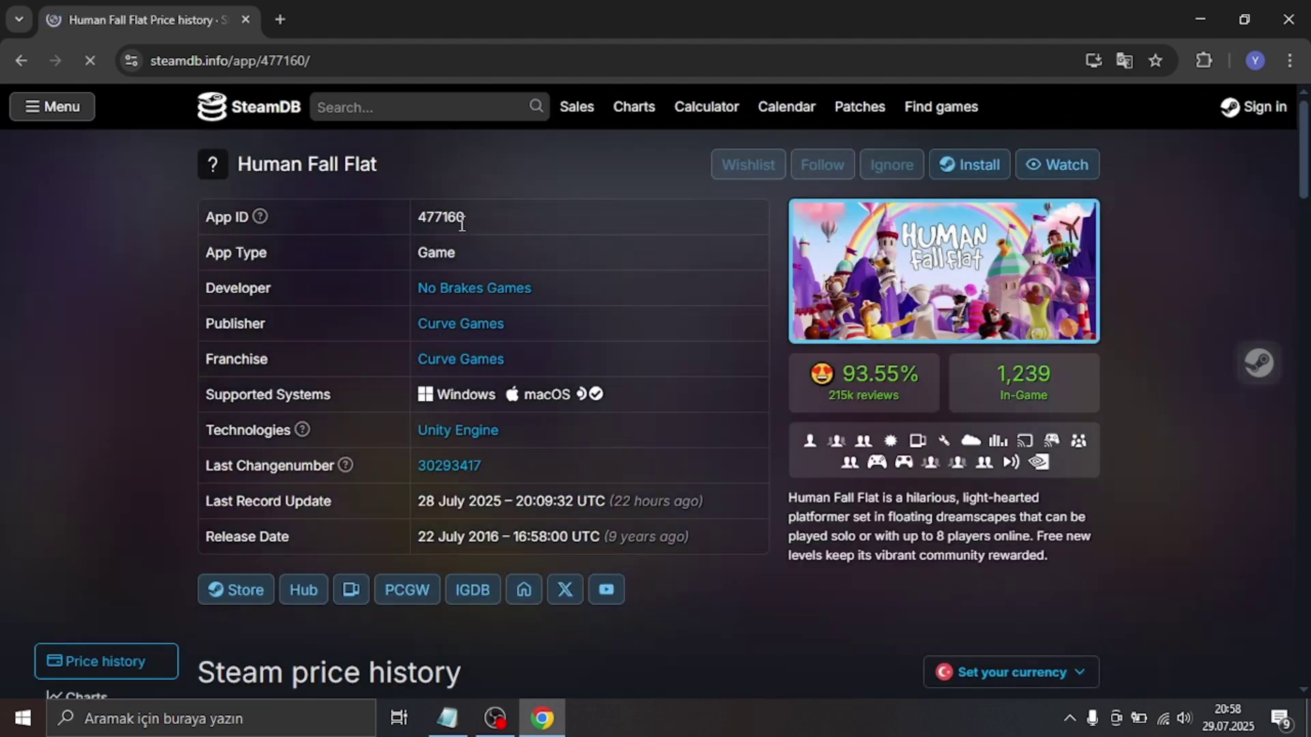
double_click(460, 219)
Step: Switch to Notepad, add a seventh line reading "copy appid", and return to the SteamDB page in Chrome
key("alt+Tab")
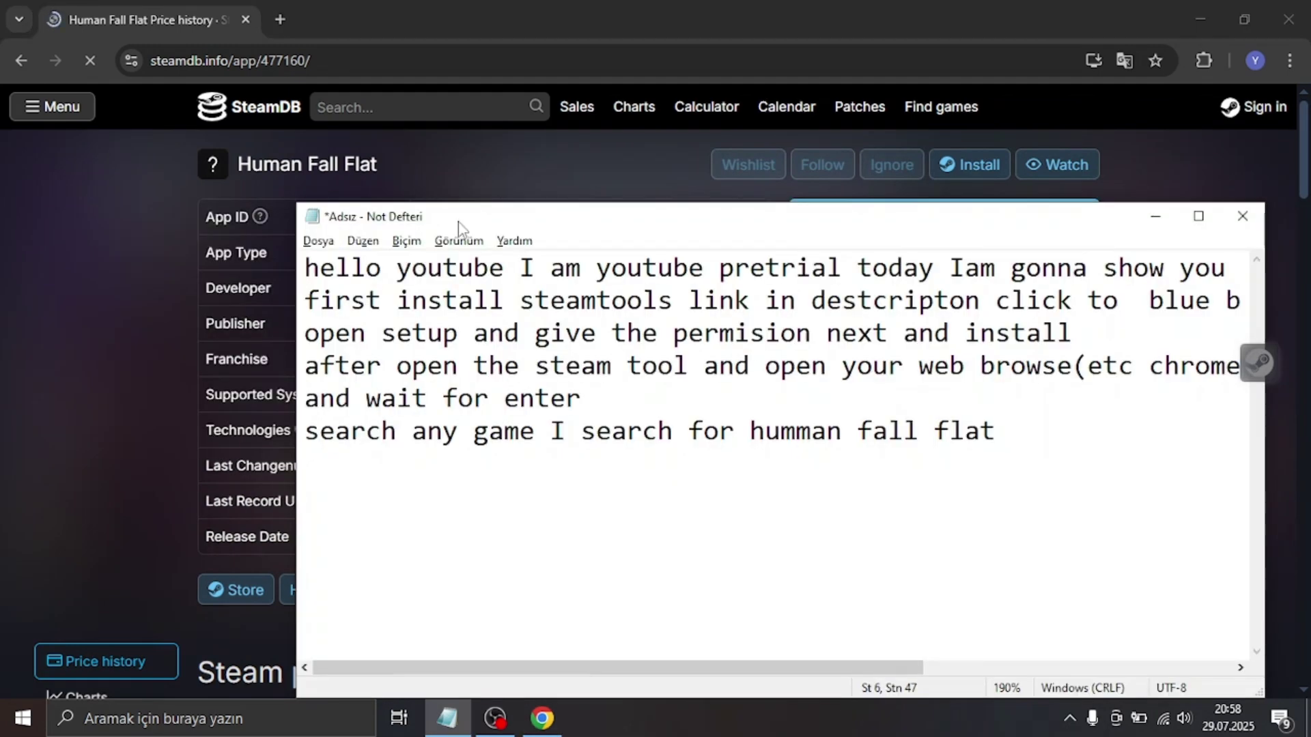
key("Return")
type("vo")
key("BackSpace")
key("BackSpace")
type("c")
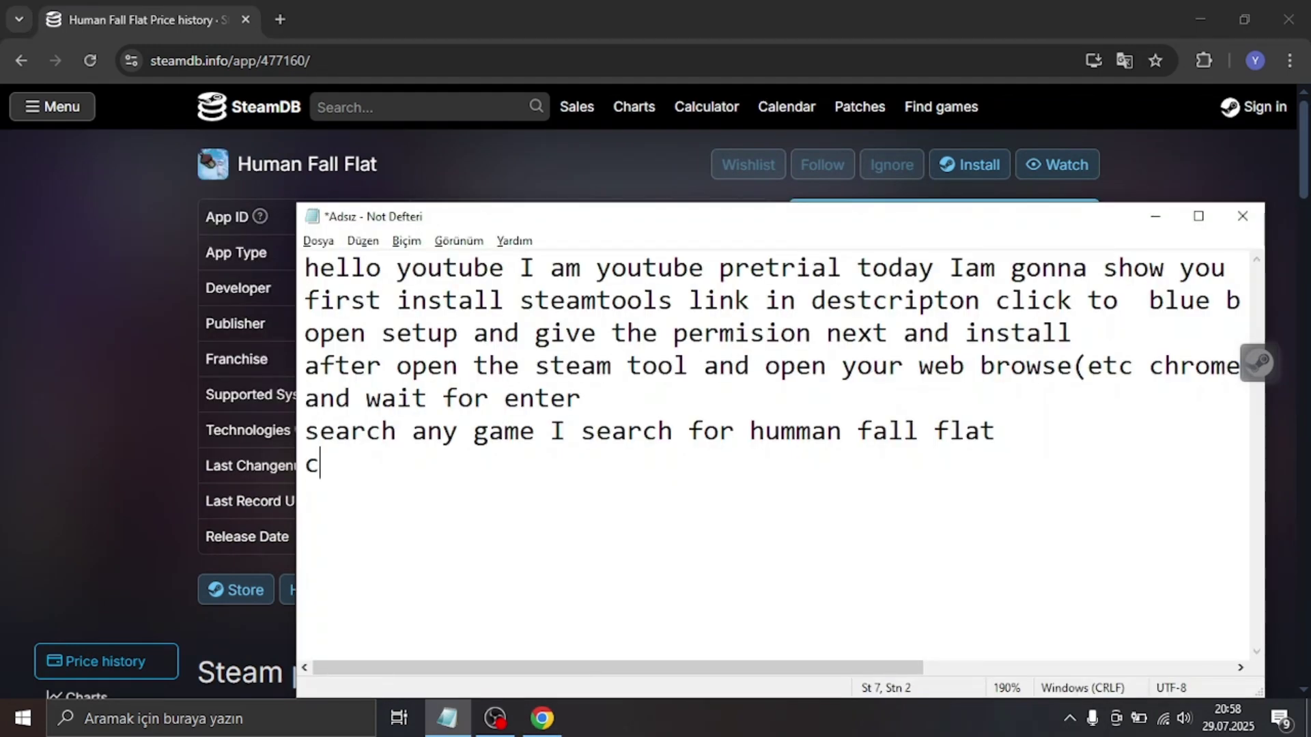
type("opy add")
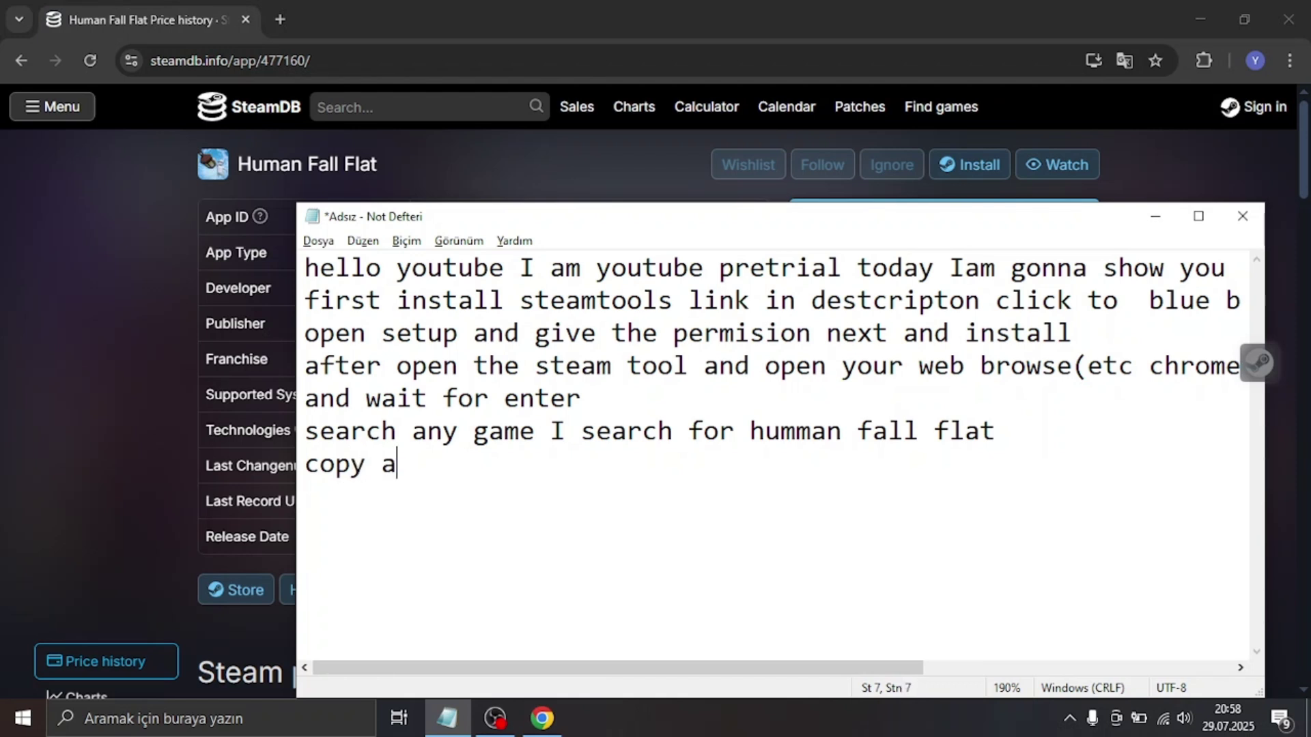
key("BackSpace")
key("BackSpace")
type("ppid")
key("Return")
key("alt+Tab")
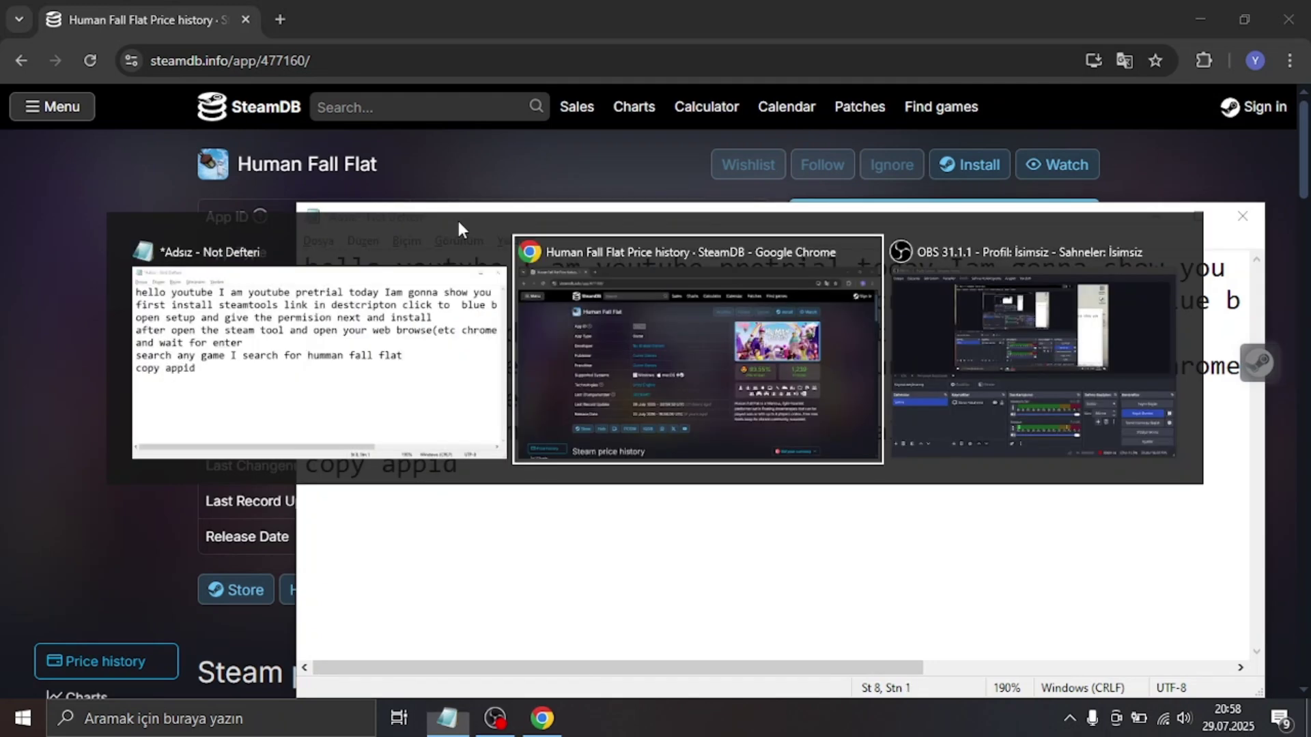
Step: Open steamtools.pages.dev in a new Chrome tab
key("ctrl+t")
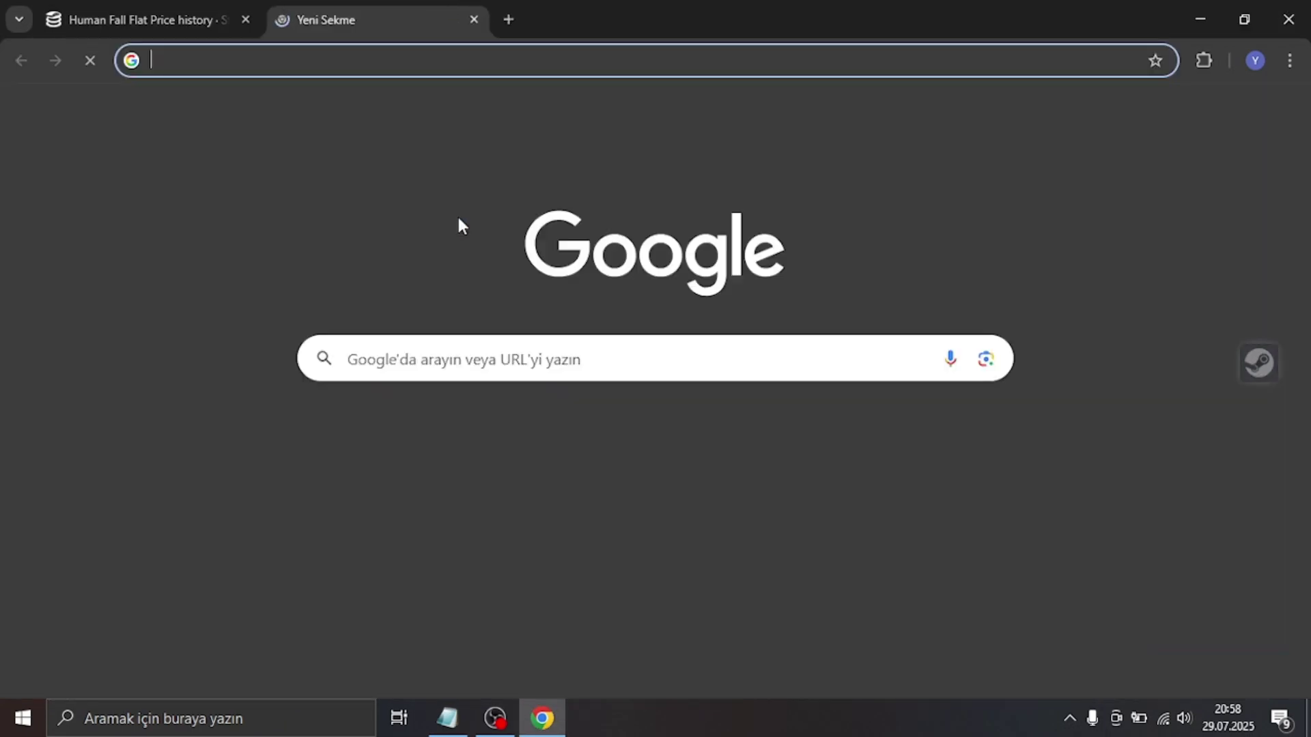
type("steam")
key("Return")
Step: Switch to Notepad and write "enter steamtools.pages.dev" as the eighth line, followed by a new line
key("alt+Tab")
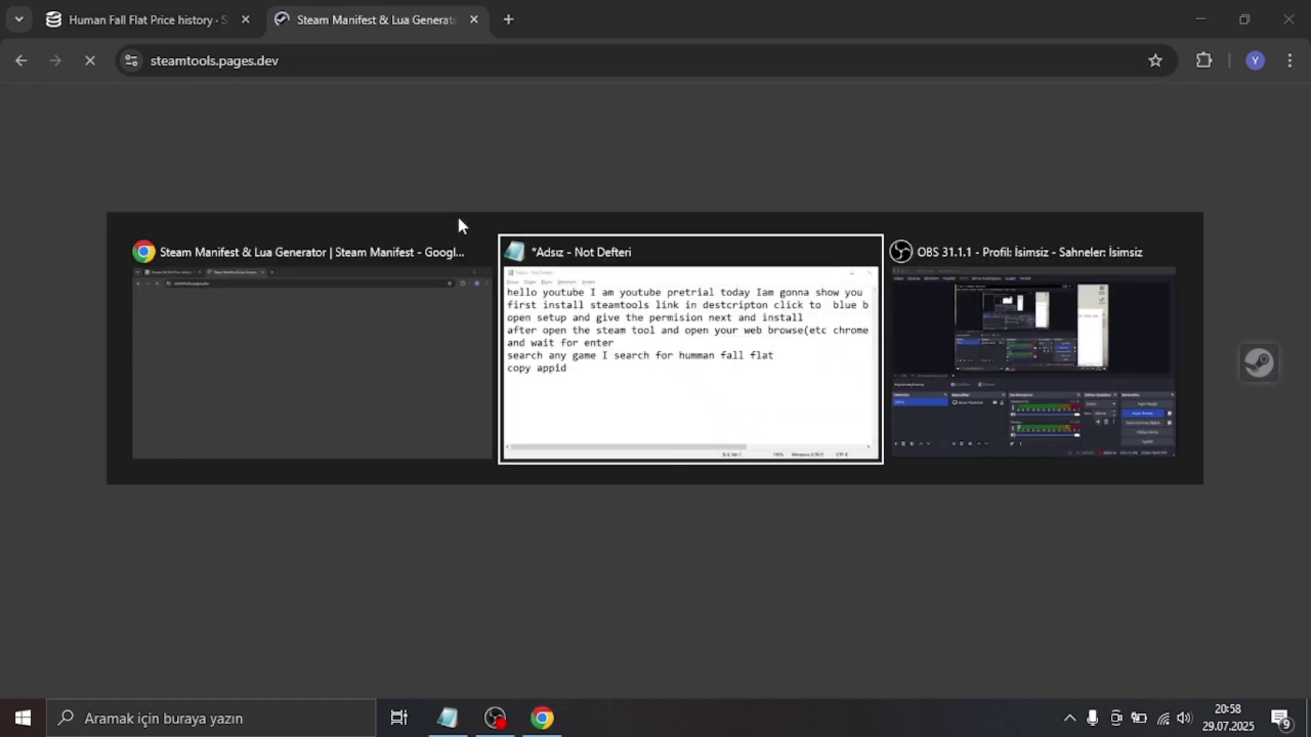
type("enete")
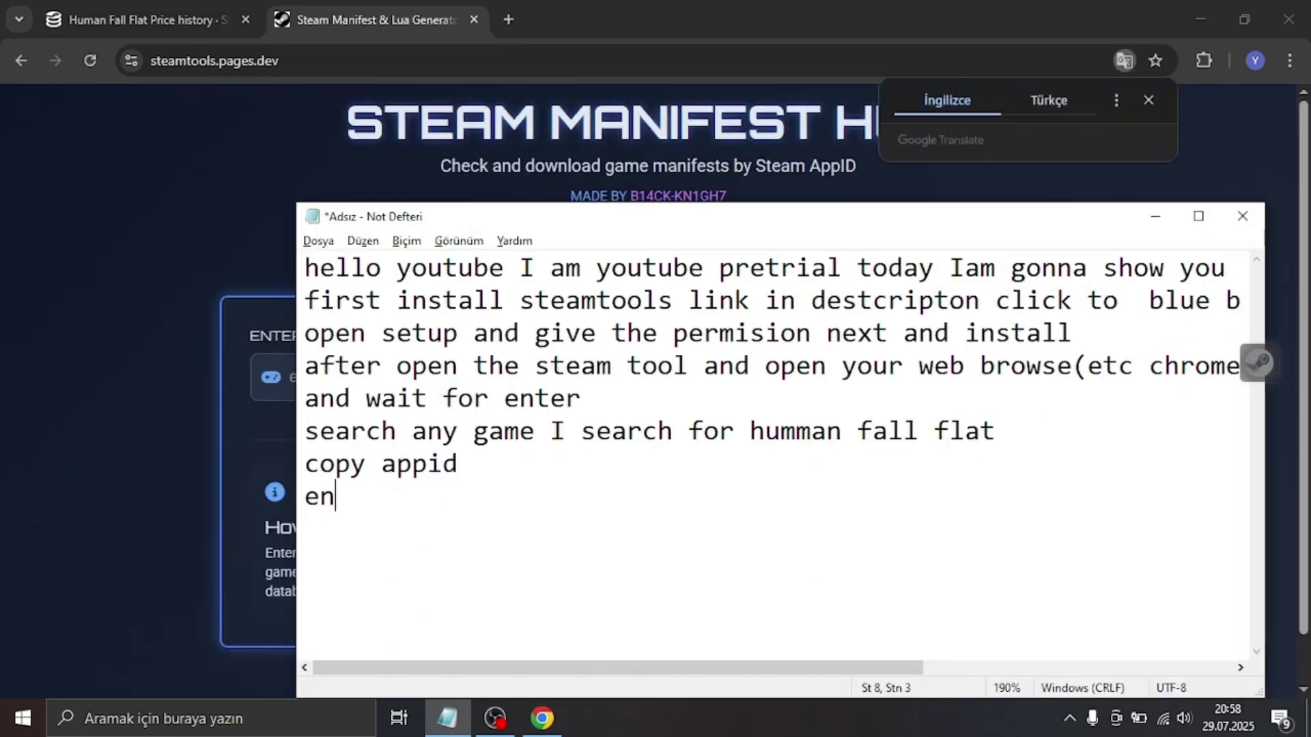
key("BackSpace")
key("BackSpace")
key("BackSpace")
type("terb")
key("BackSpace")
type("s")
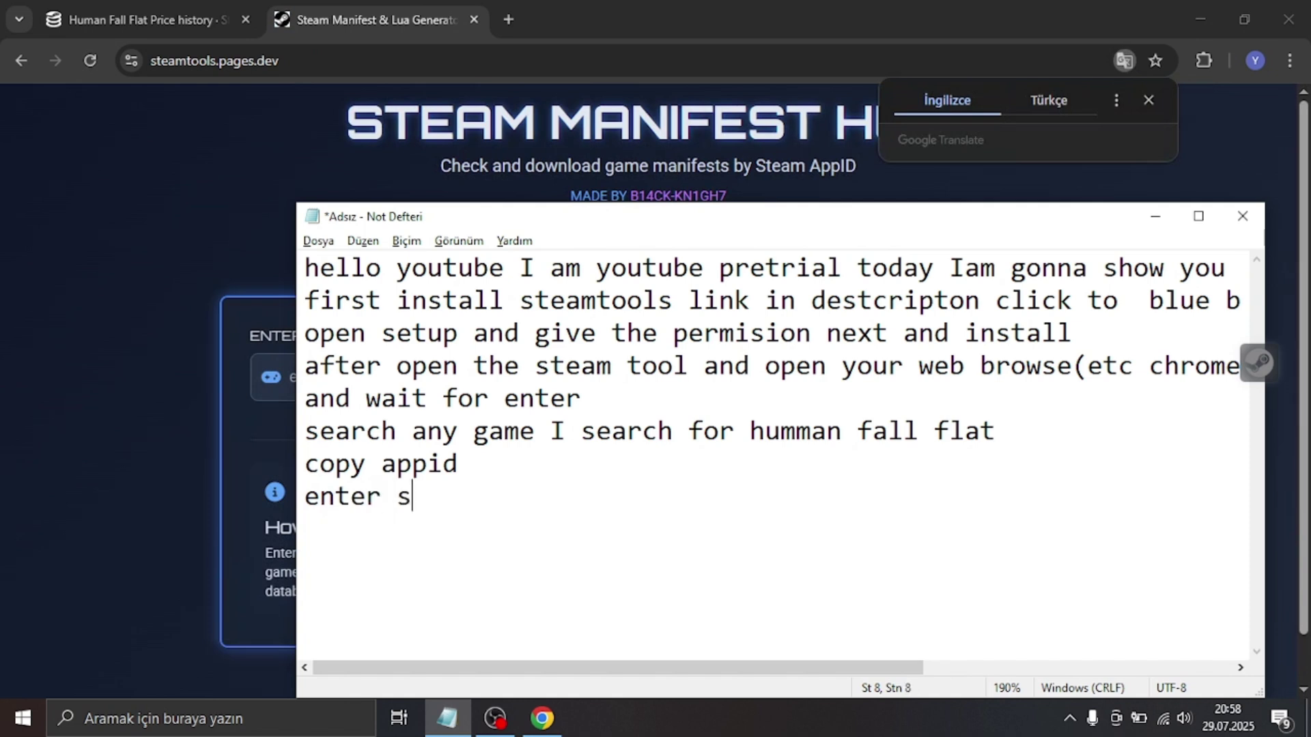
type("teamtoo")
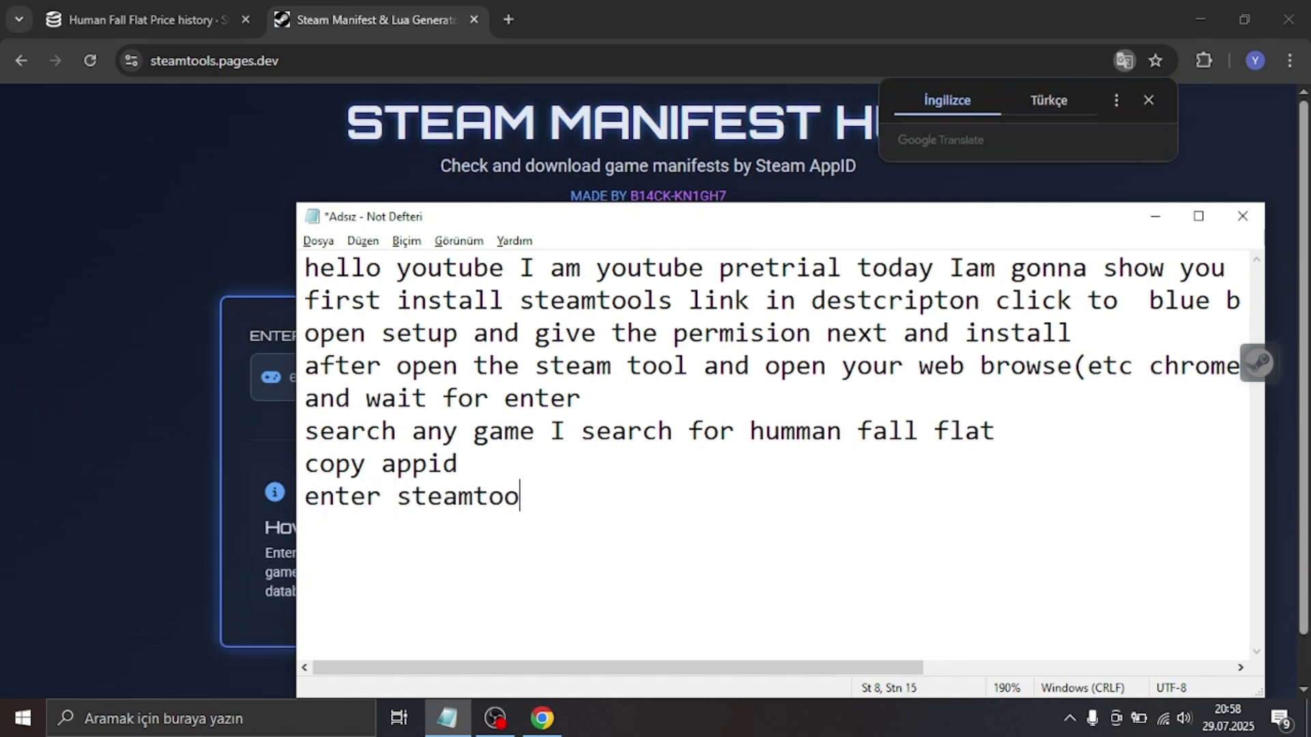
type("ls.pagesç")
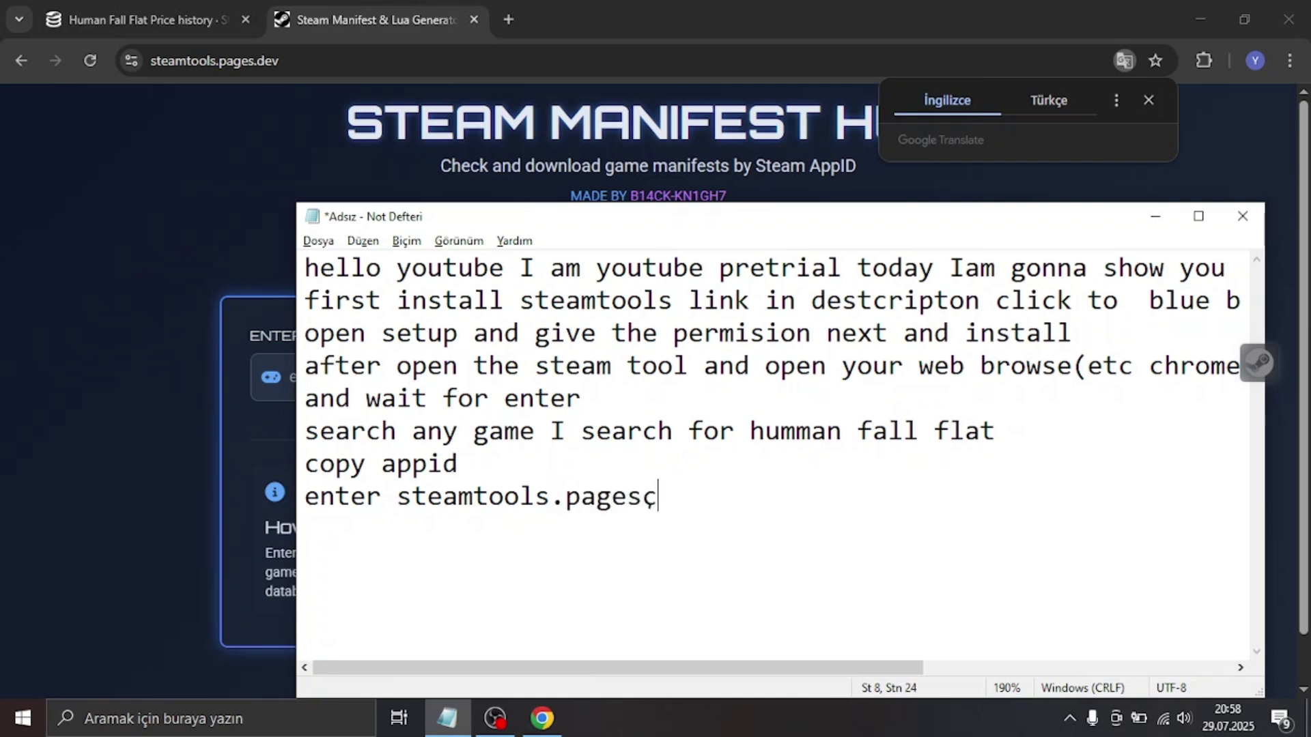
key("BackSpace")
type(".dev ")
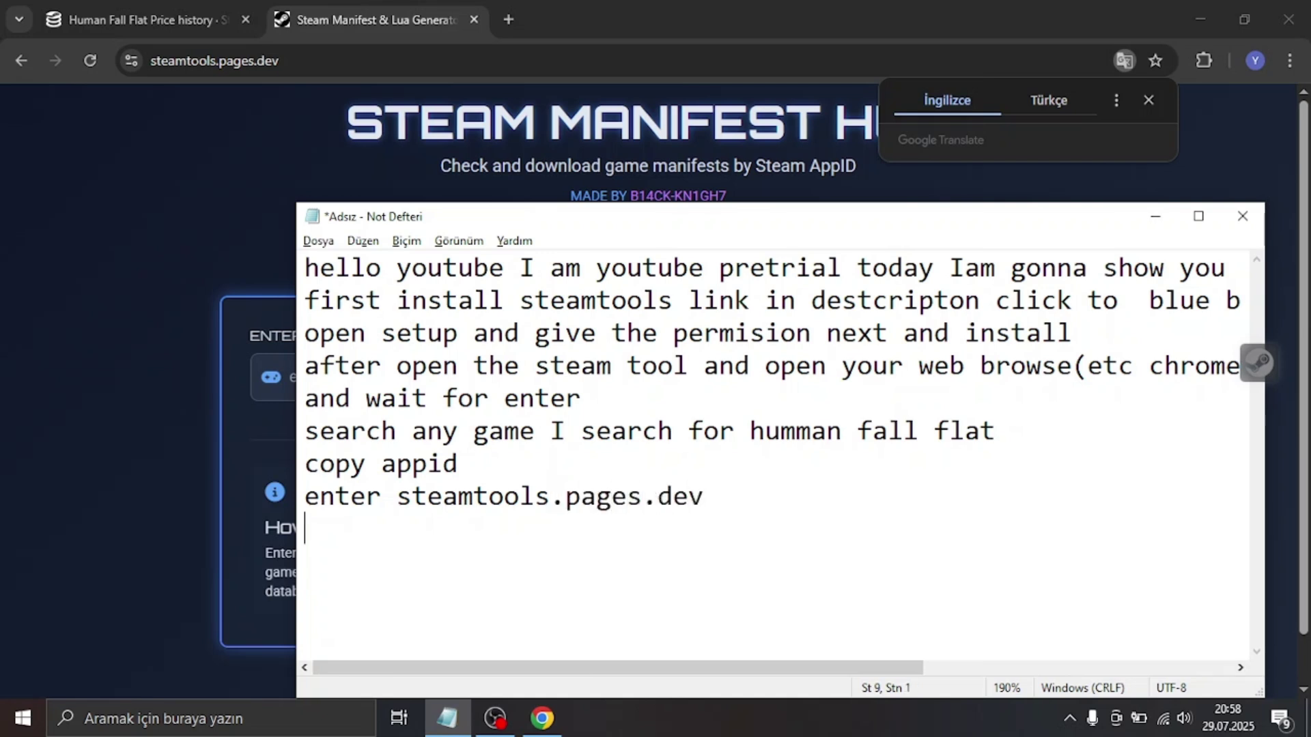
Step: Write "and paste here appid" as the ninth line and move the Notepad window up over the manifest page
type("and pas")
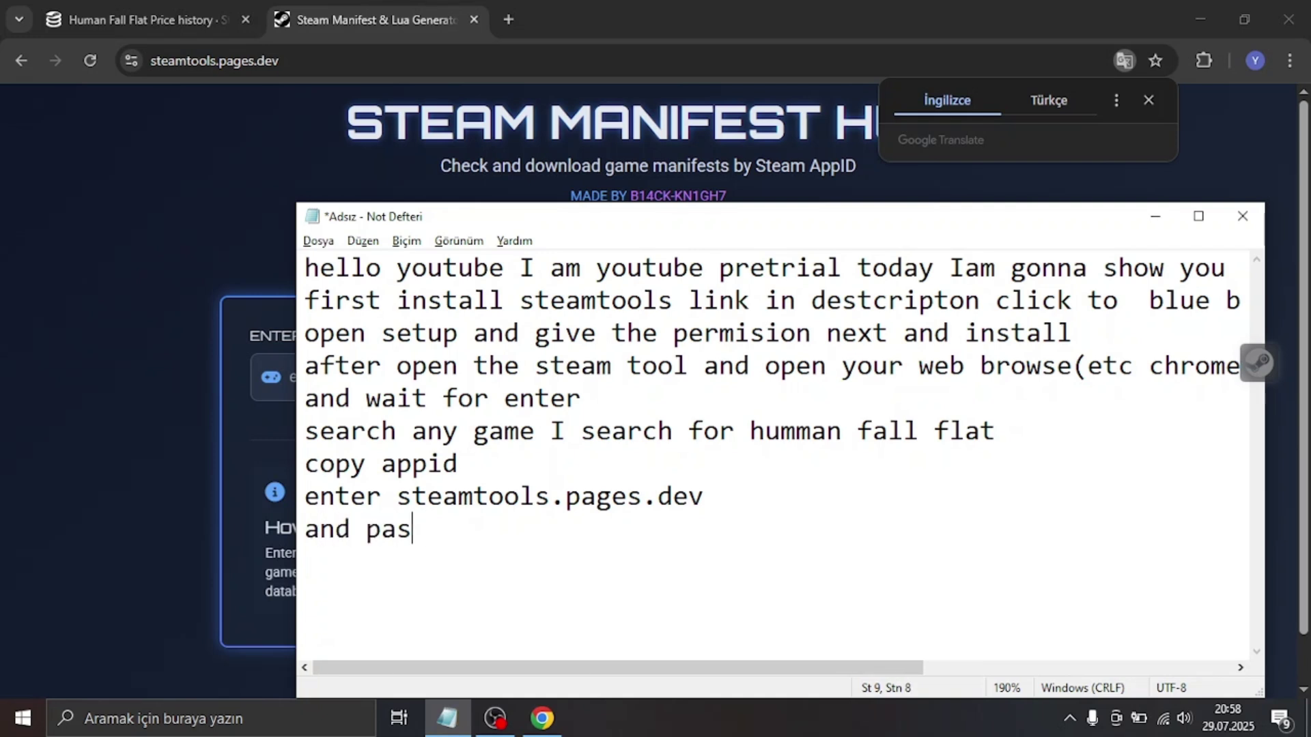
type("te here")
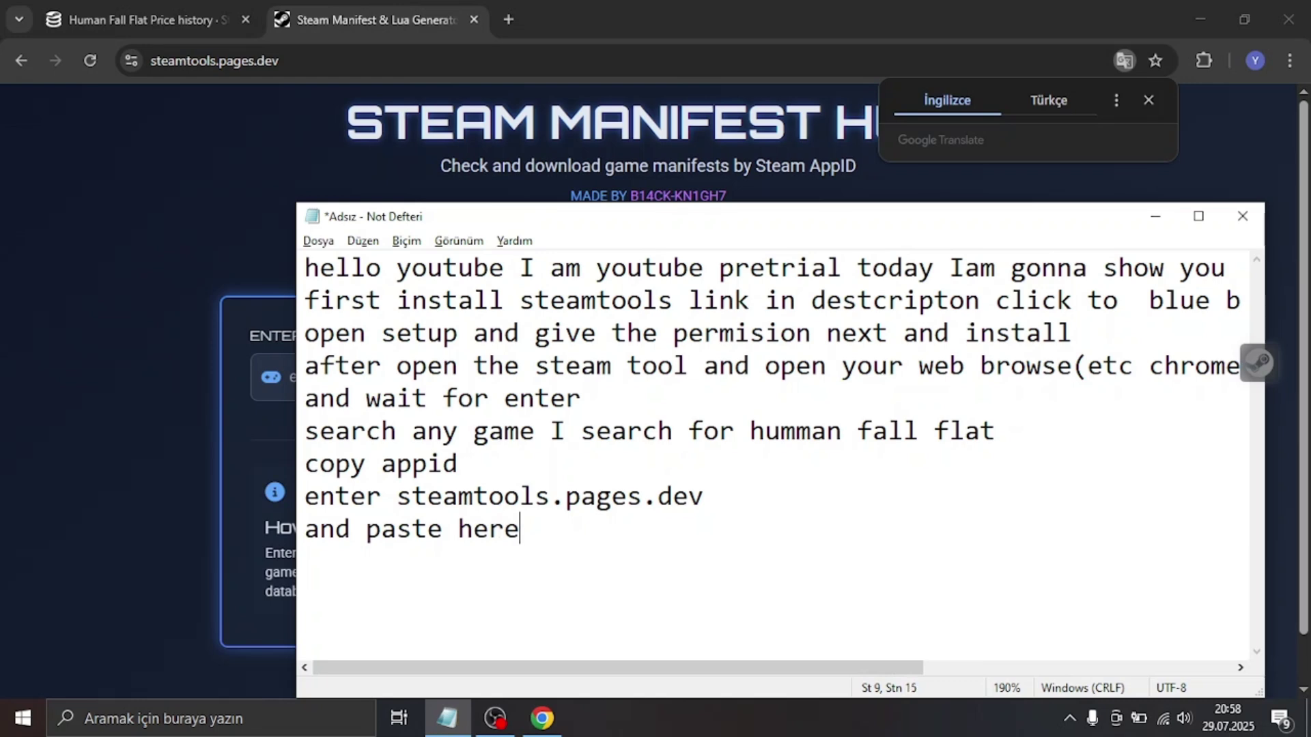
key("alt")
key("alt+space")
left_click_drag(464, 225, 546, 258)
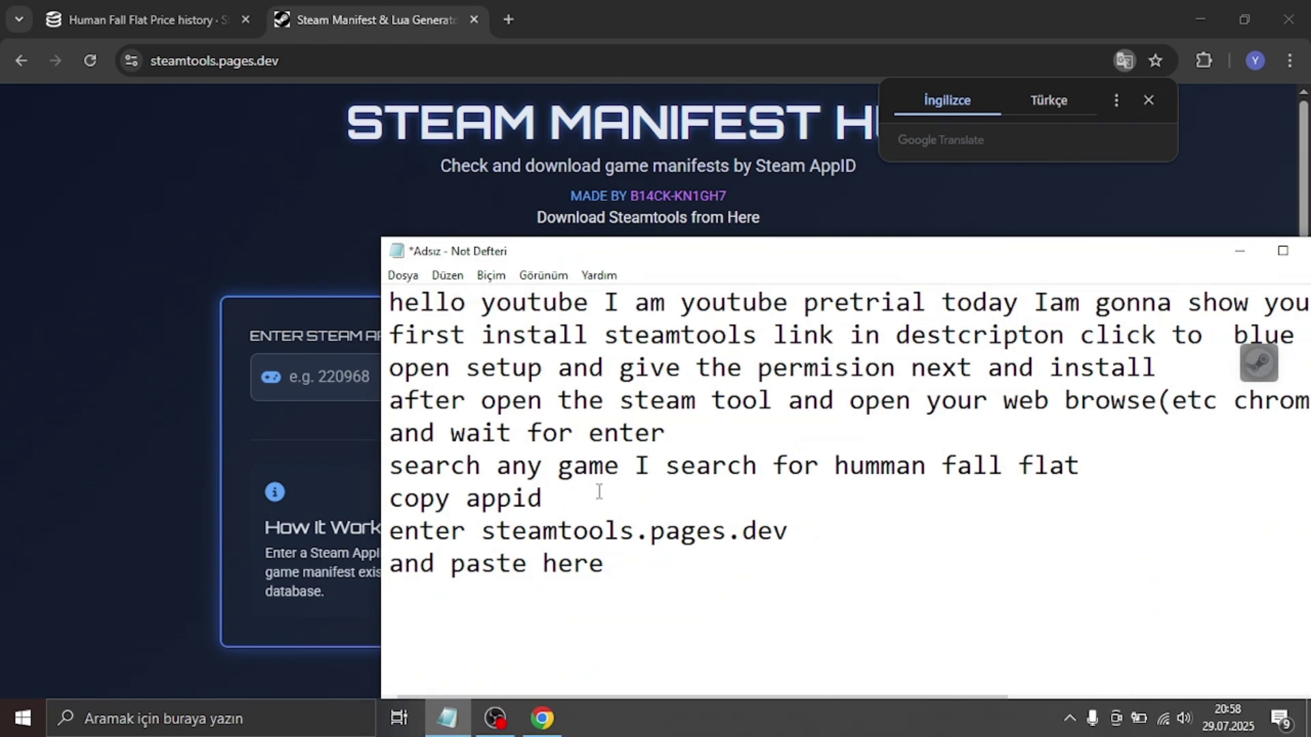
type("appid")
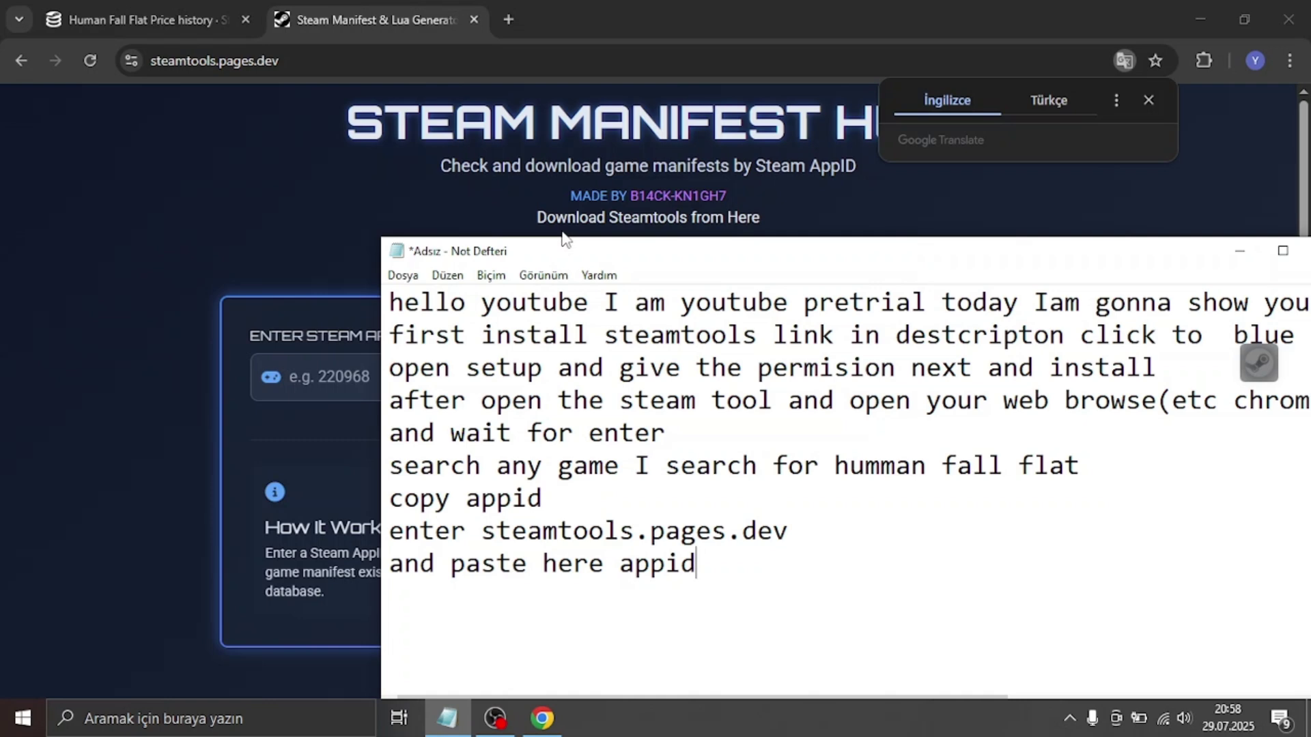
left_click_drag(554, 258, 442, 130)
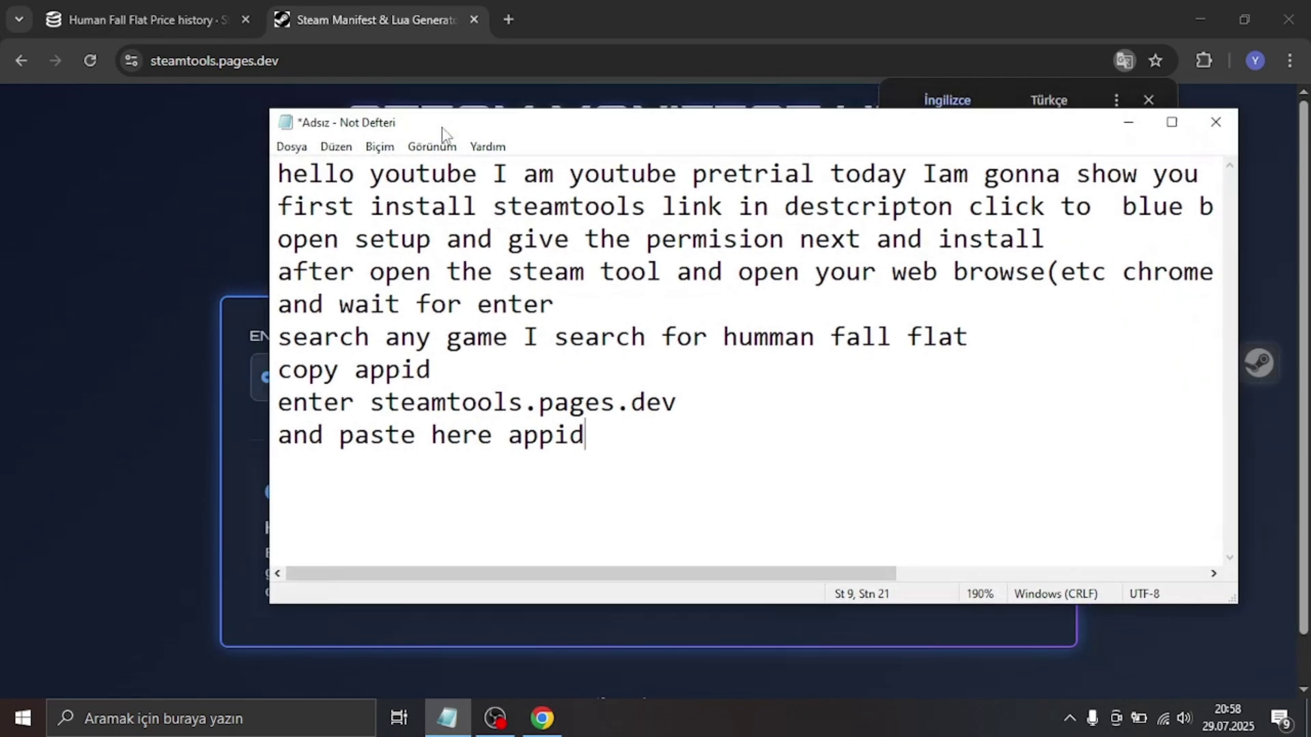
Step: Check the manifest for Steam AppID 477160 in Chrome, and start a tenth line in Notepad
left_click(601, 9)
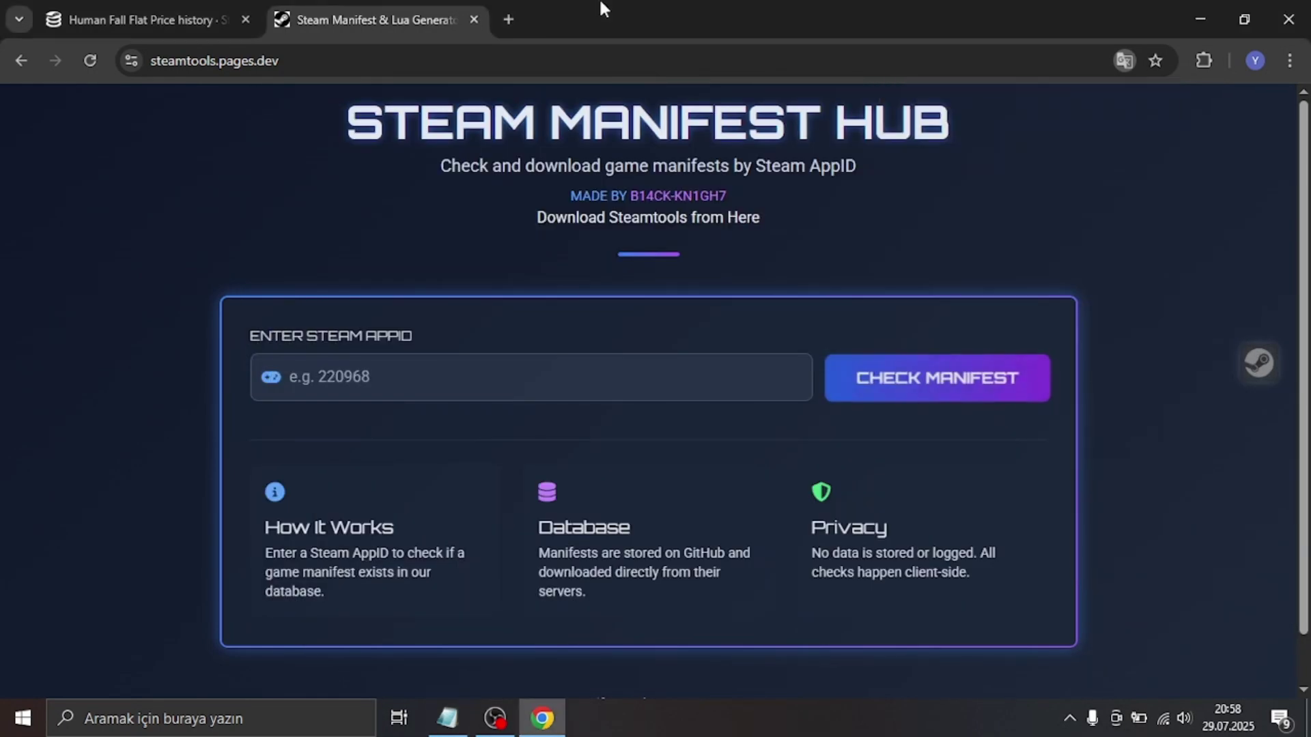
left_click(591, 393)
type("477160")
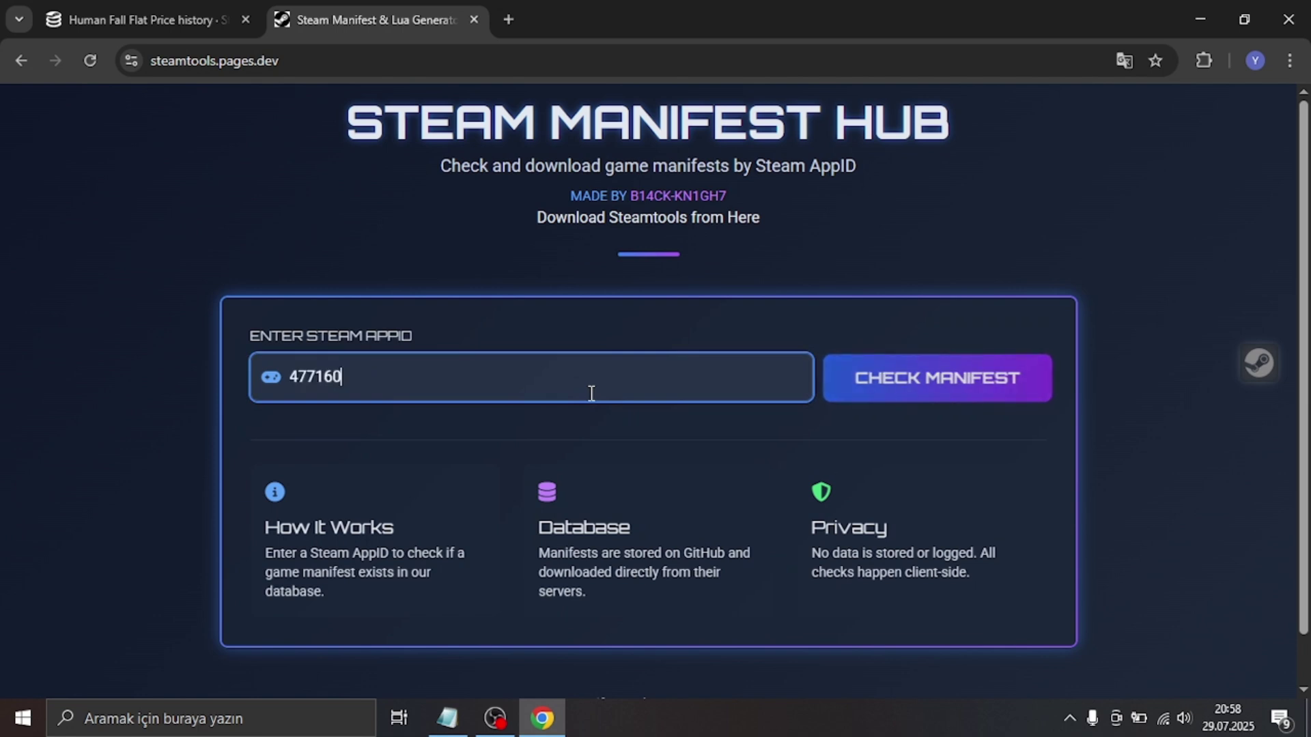
key("Return")
key("alt+Tab")
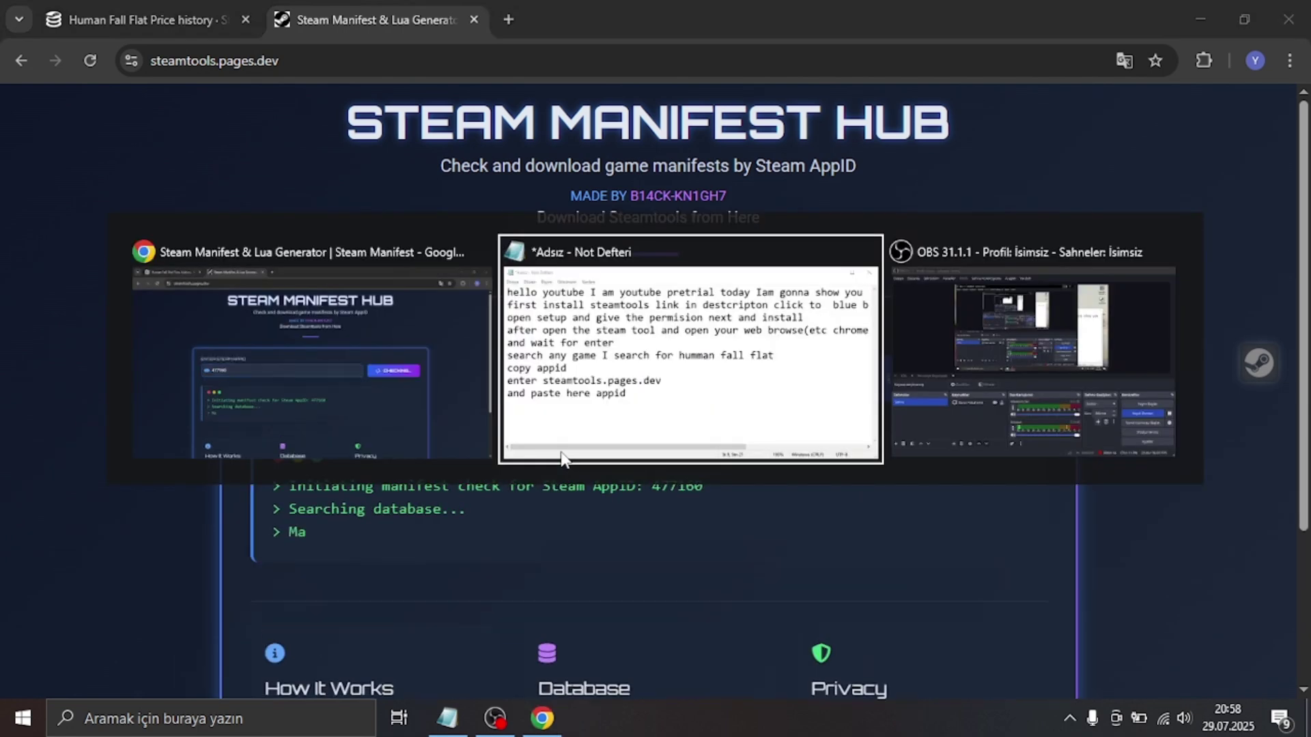
key("Return")
type("a")
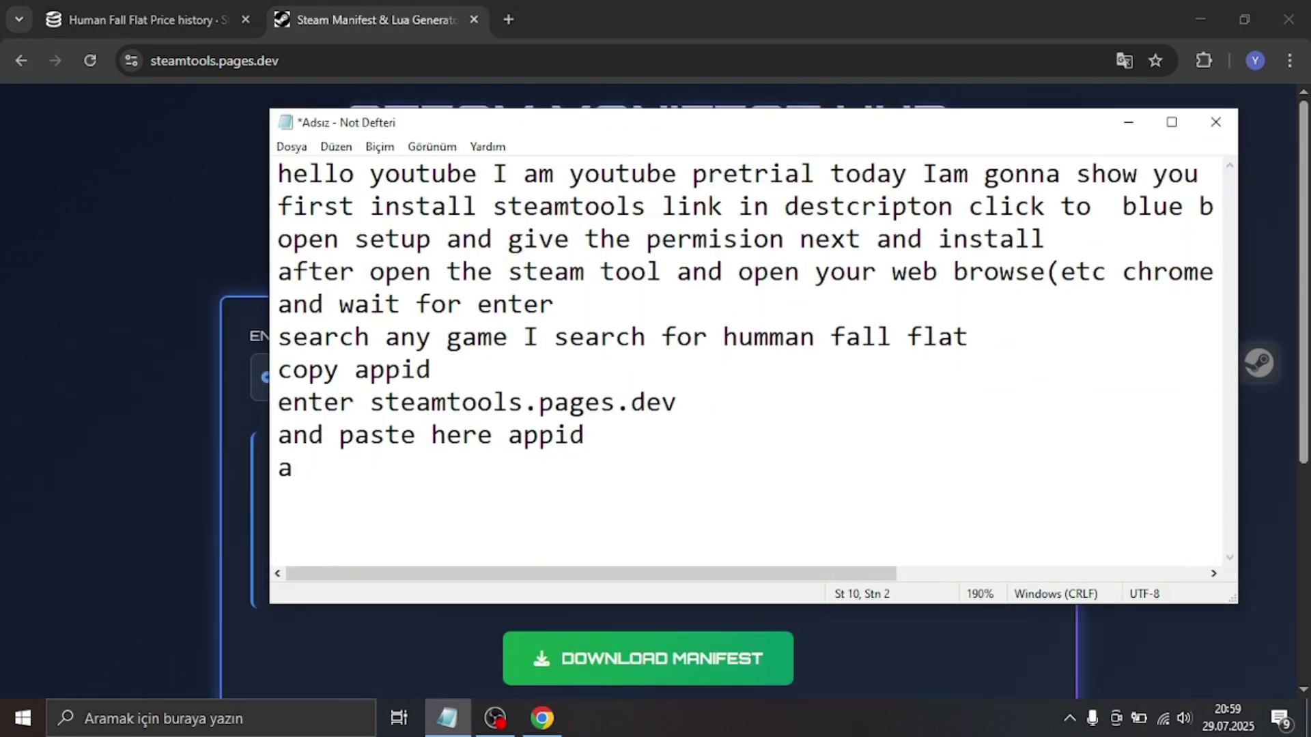
type("nd wai")
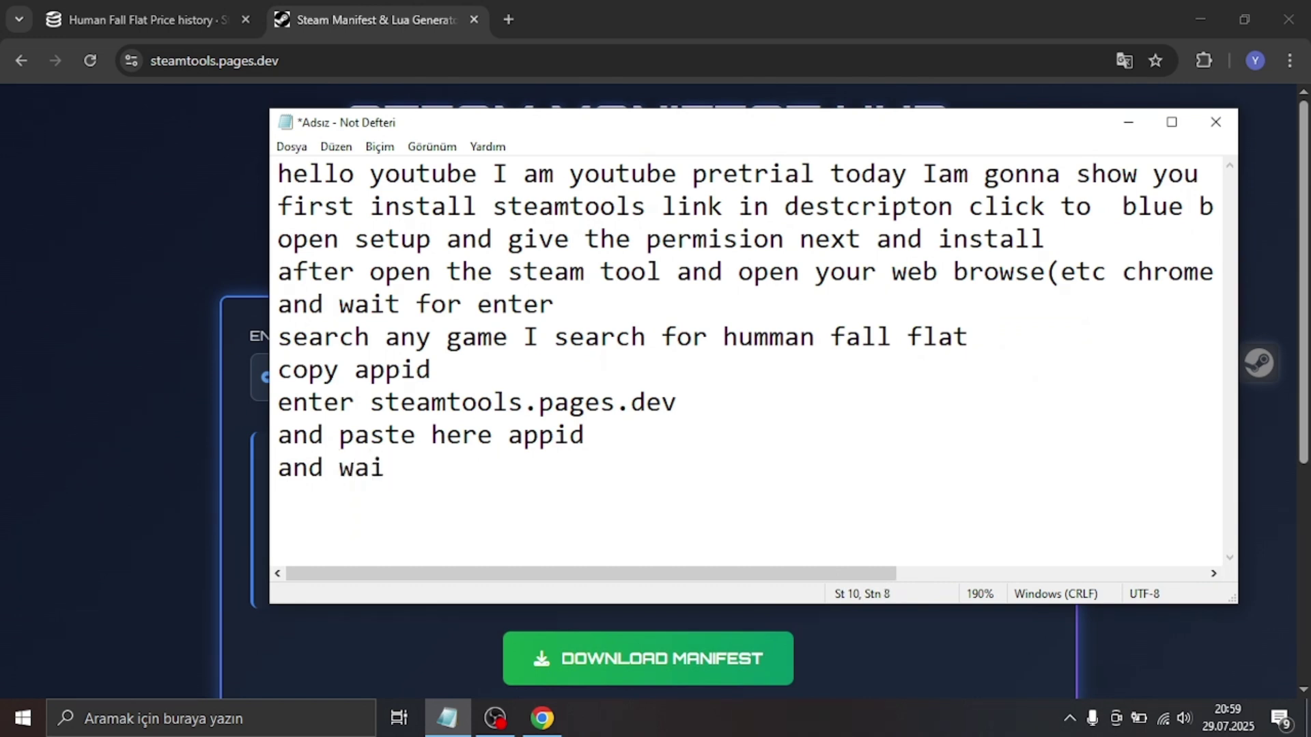
type("t am i")
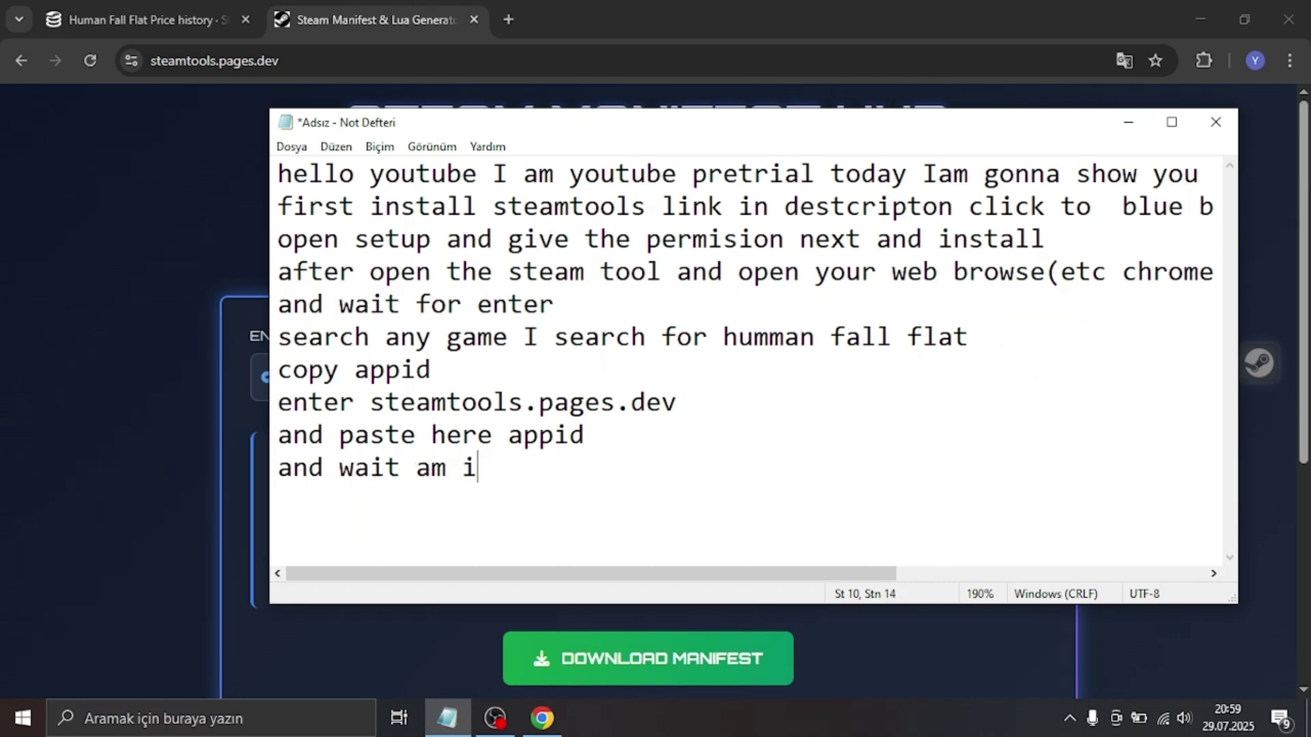
key("BackSpace")
key("BackSpace")
key("BackSpace")
key("BackSpace")
key("BackSpace")
key("BackSpace")
key("BackSpace")
key("BackSpace")
key("BackSpace")
key("BackSpace")
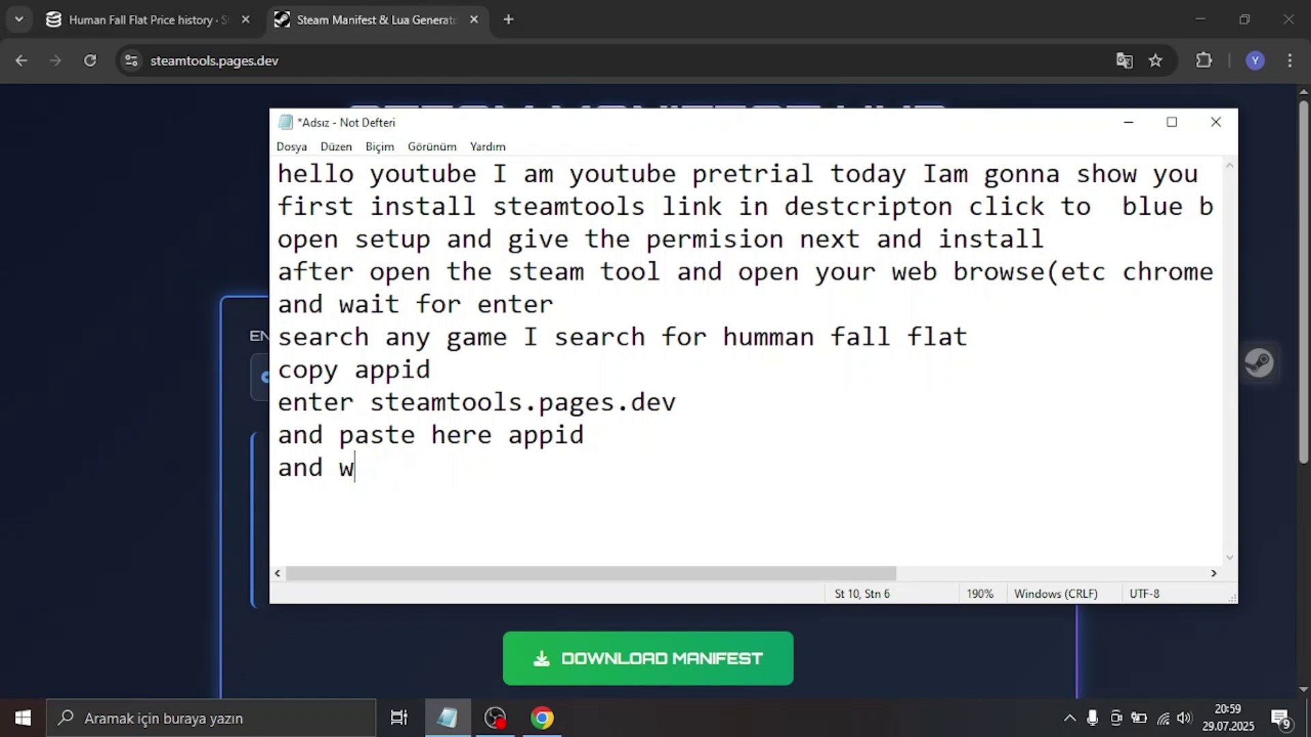
key("BackSpace")
Step: Write "and download manifest files" as the tenth line of the notes
type("and downd")
key("BackSpace")
key("BackSpace")
type("l")
key("BackSpace")
type("nlo")
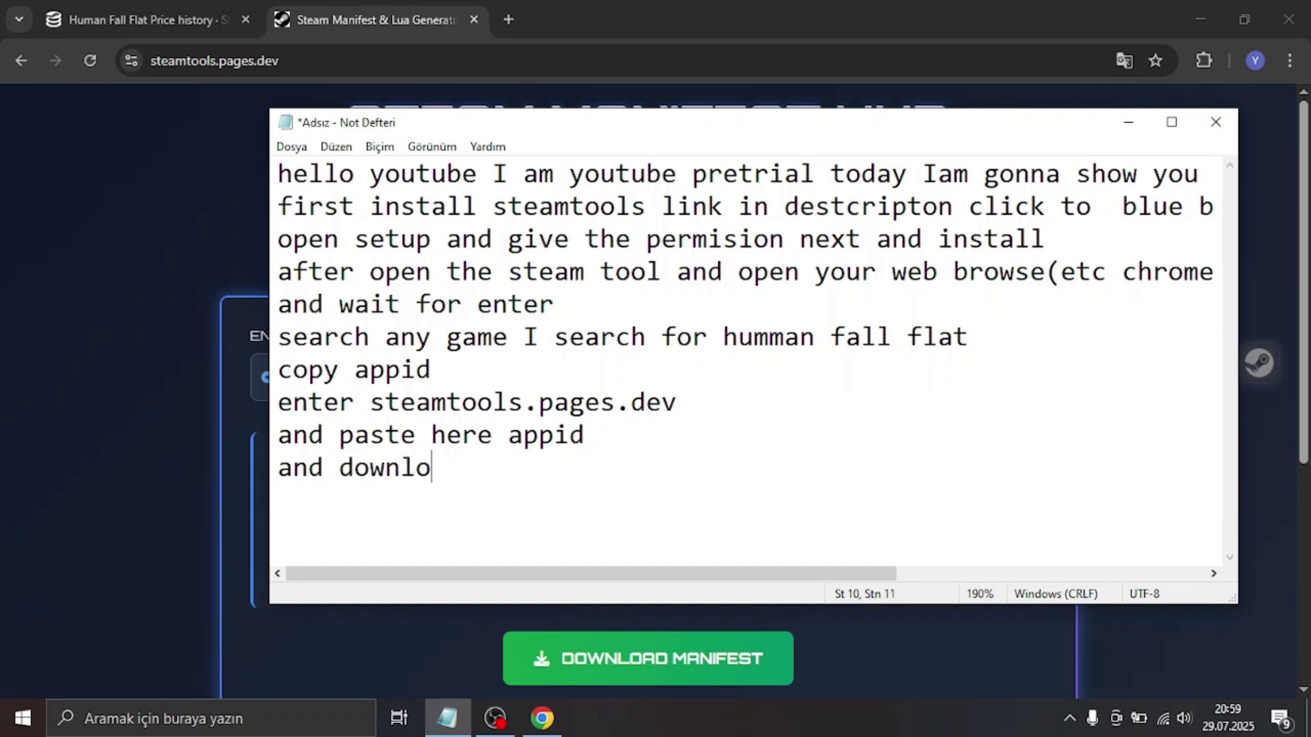
type("ad man")
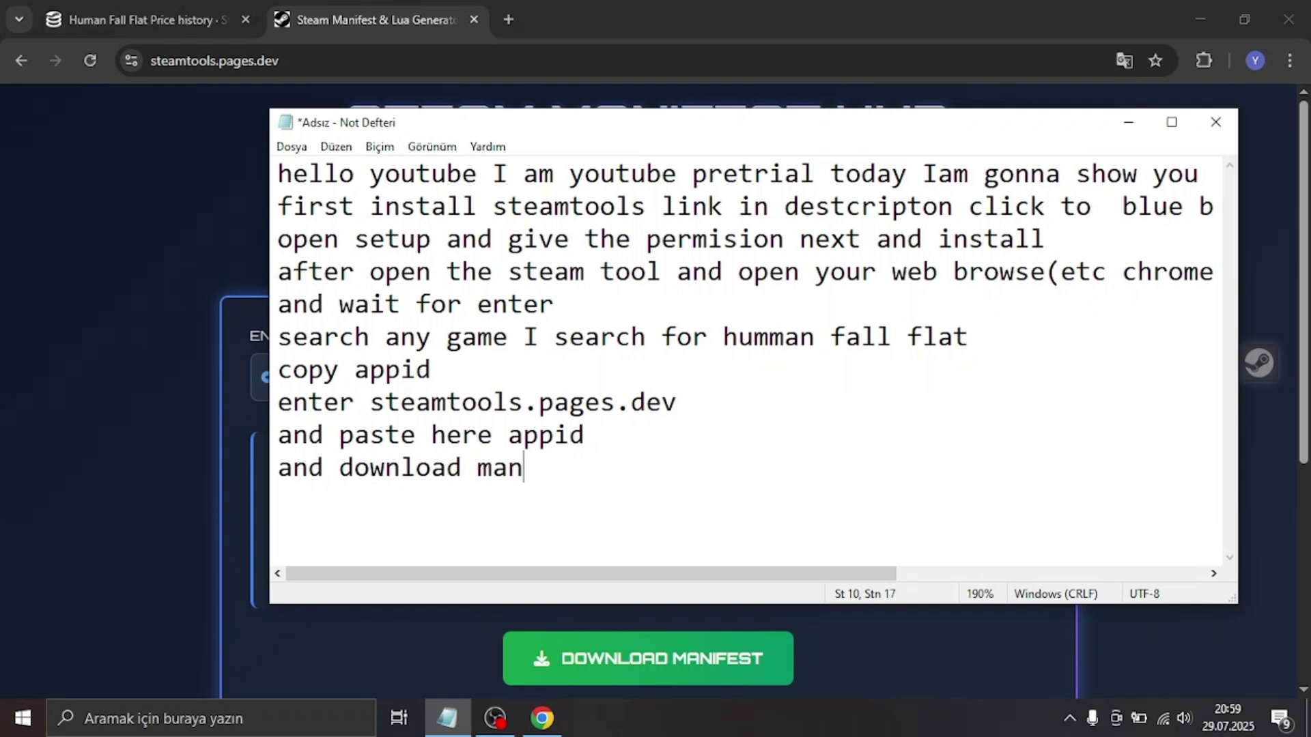
type("ifest f")
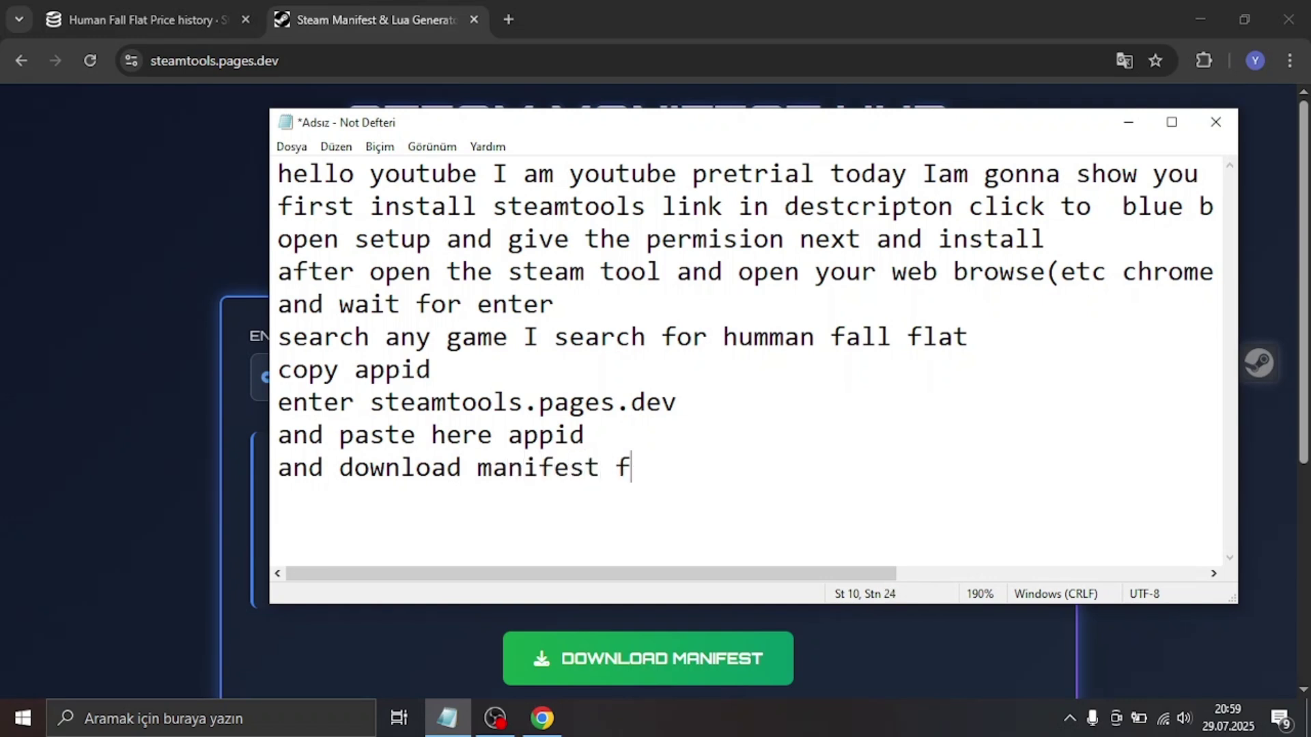
type("iles")
Step: Download the manifest archive ManifestHub-477160.zip from the Chrome page and open the folder containing it
left_click(579, 659)
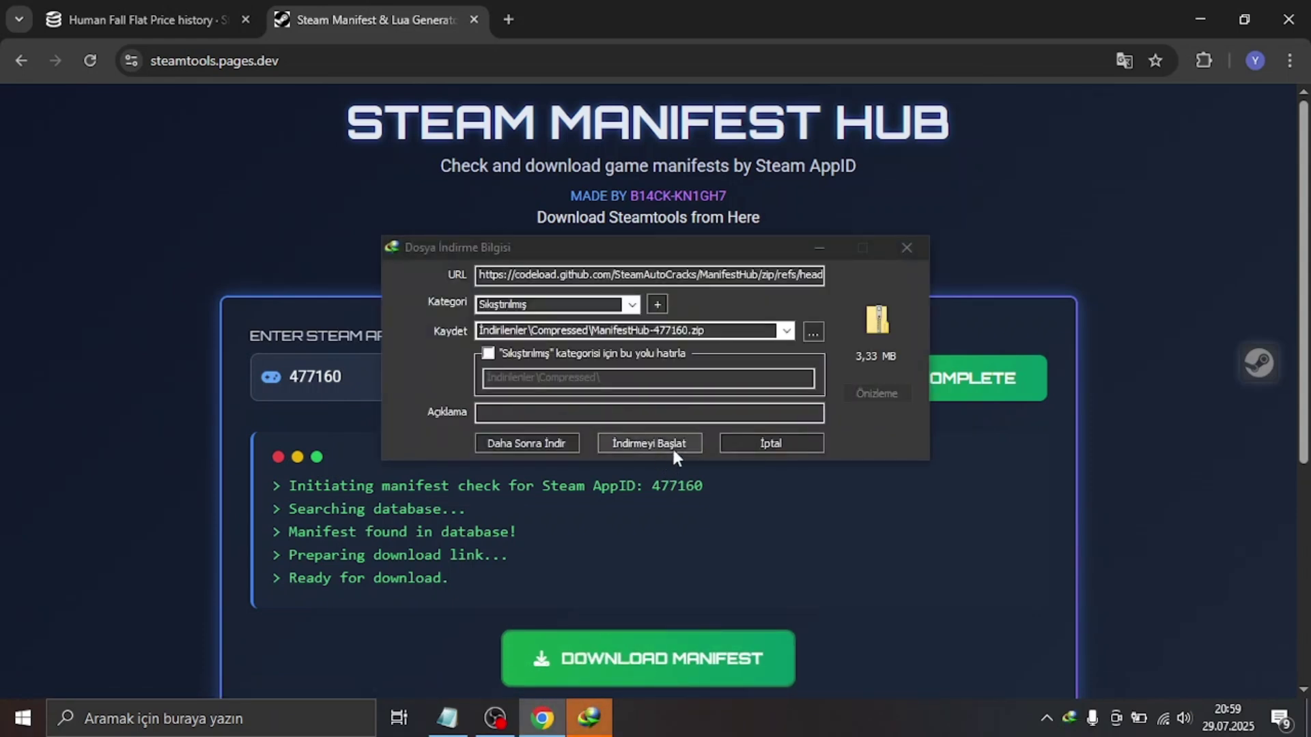
left_click(649, 444)
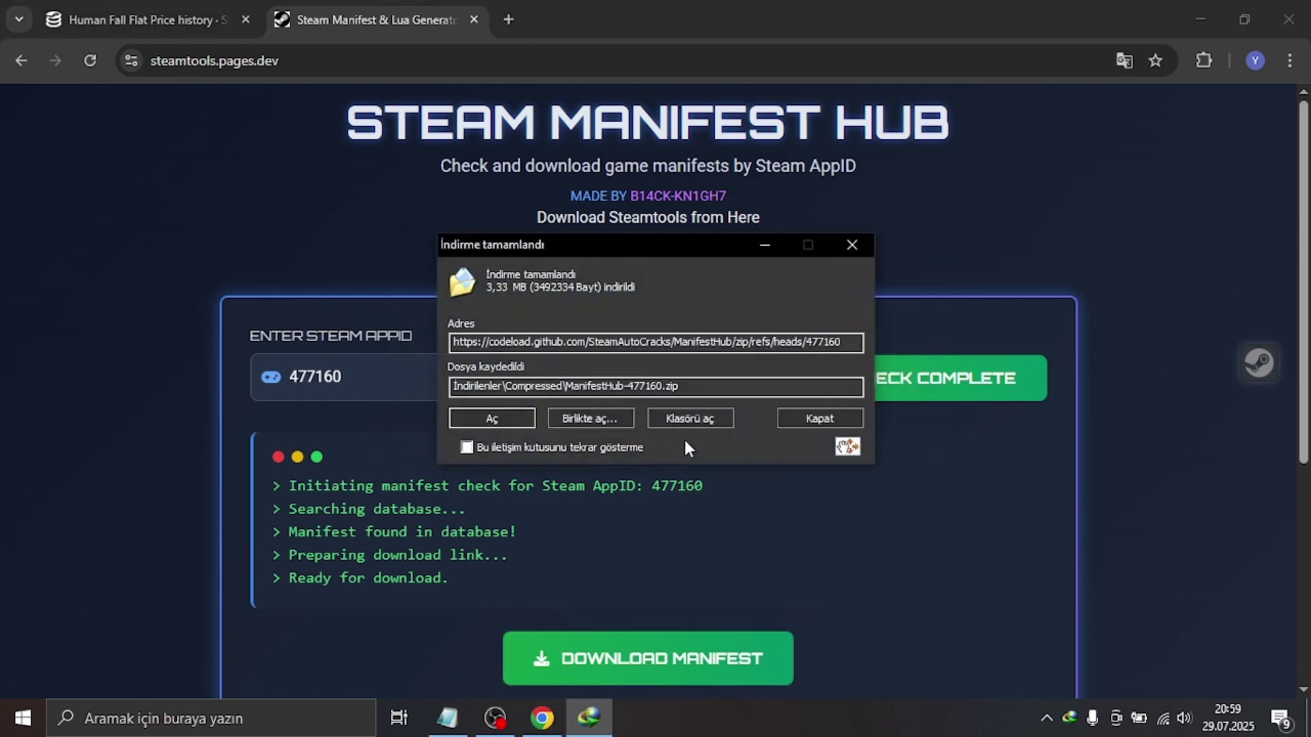
left_click(700, 411)
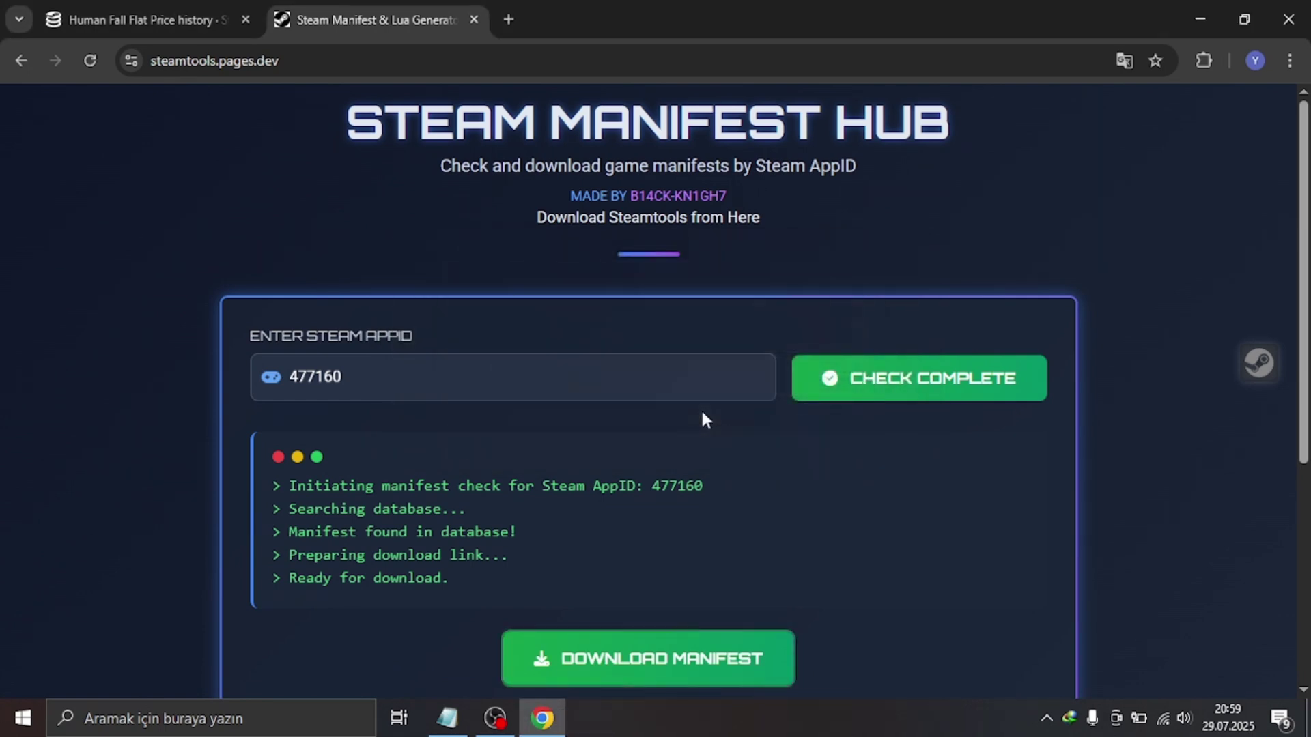
Step: Switch to Notepad and write "extract file" as the eleventh line
key("alt+Tab")
key("Tab")
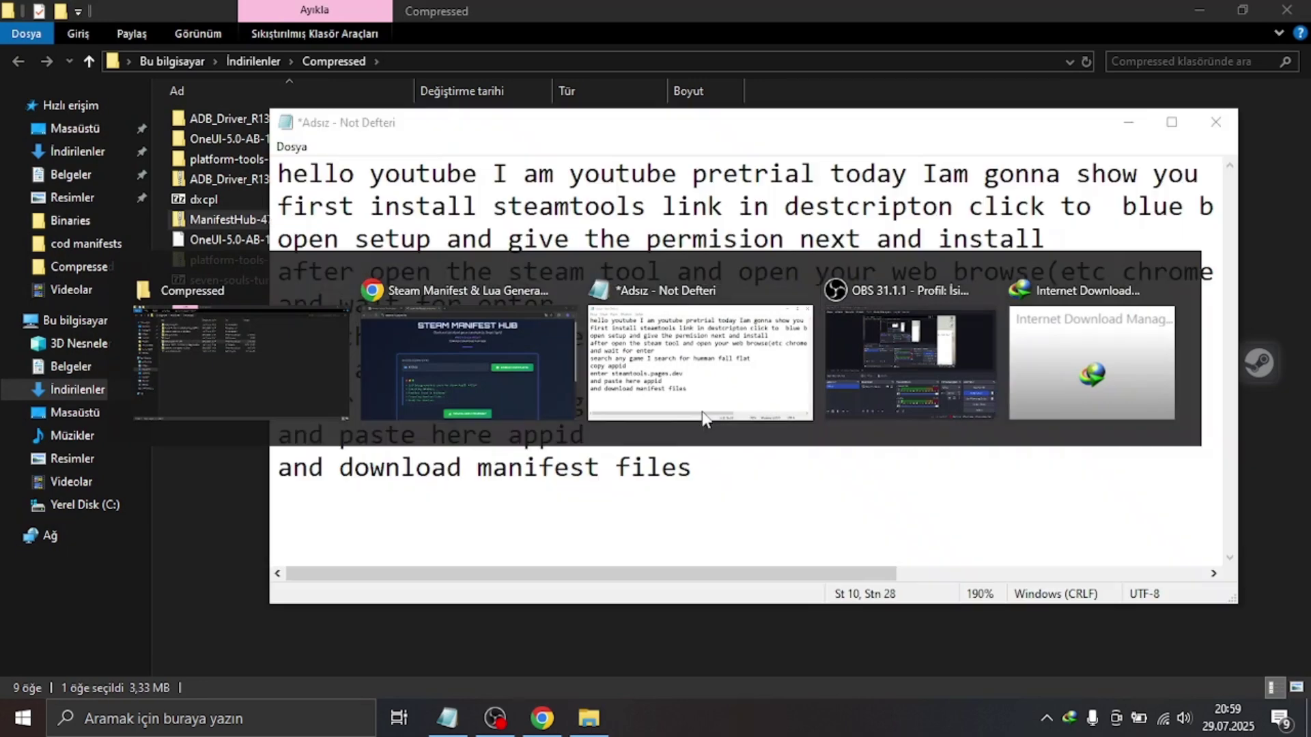
type("e")
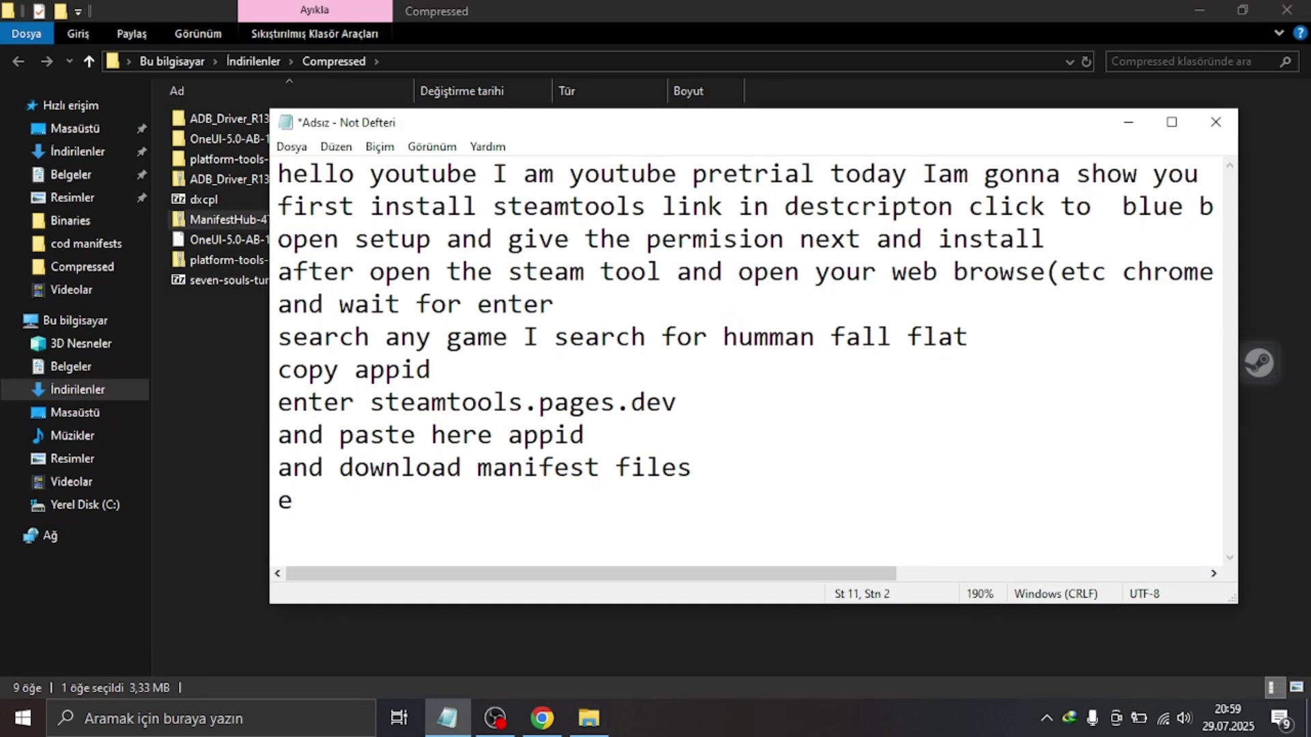
type("xra")
type("tra")
key("BackSpace")
type("a")
key("BackSpace")
key("BackSpace")
key("BackSpace")
key("BackSpace")
type("tract ")
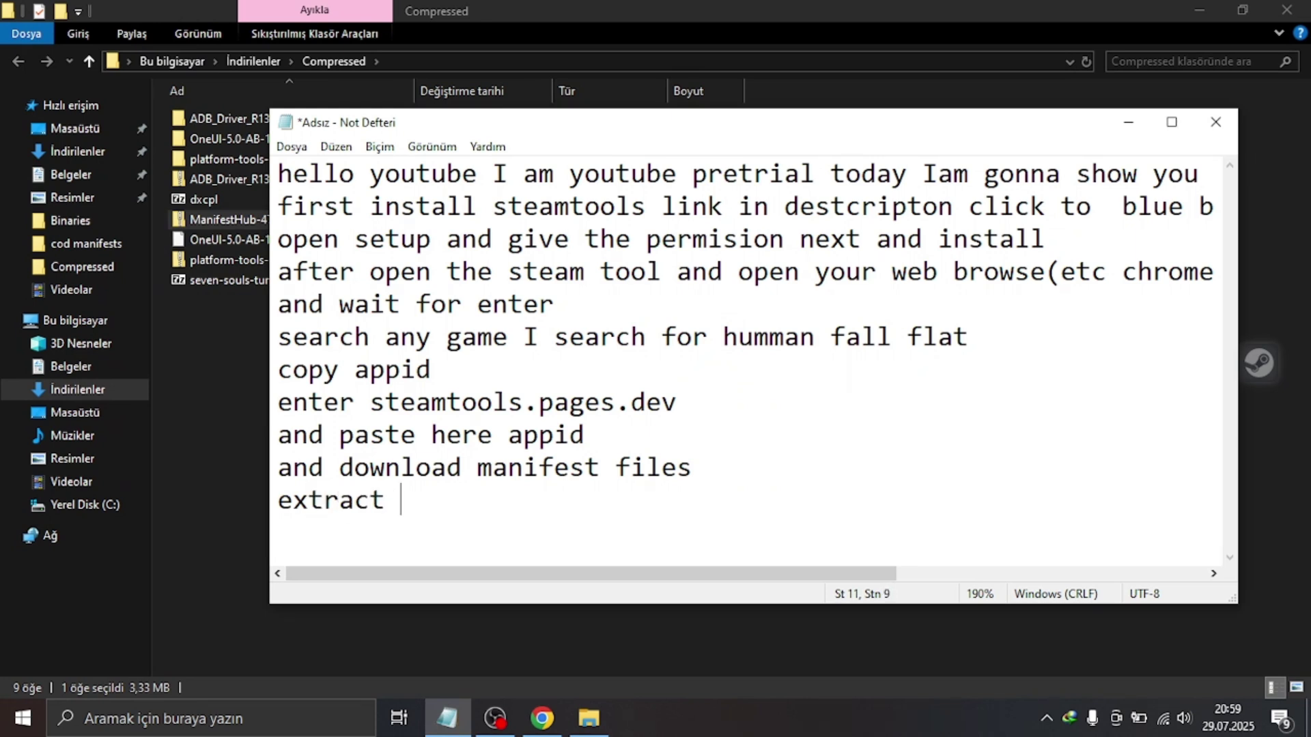
type("file")
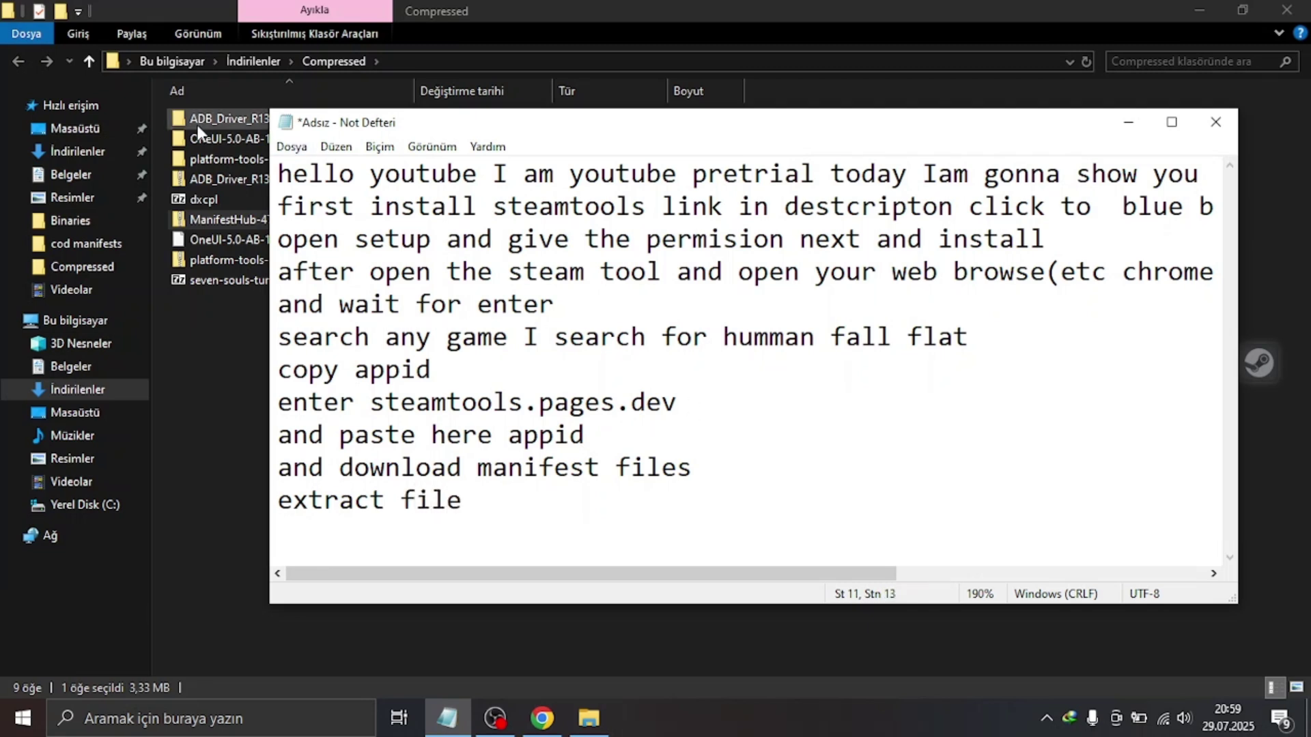
Step: Extract the ManifestHub-477160 archive with 7-Zip into its own folder in File Explorer and open that folder
left_click(257, 228)
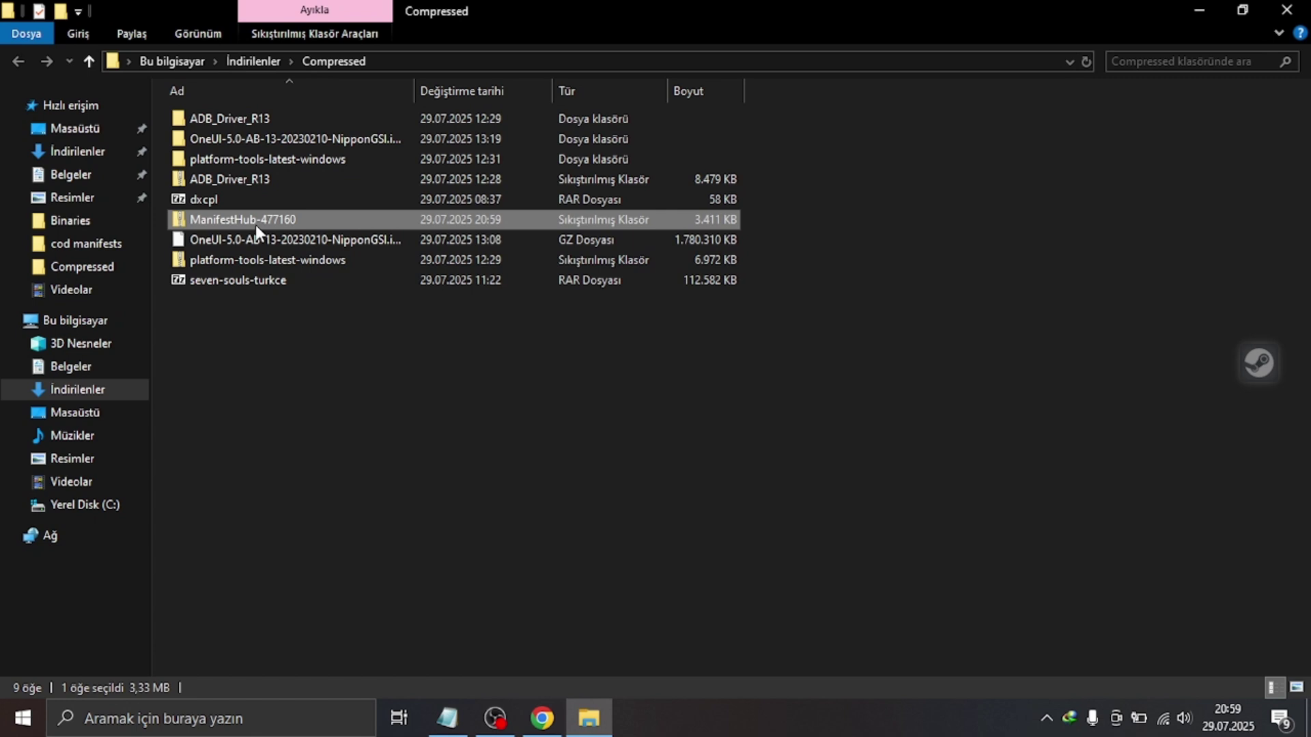
right_click(255, 224)
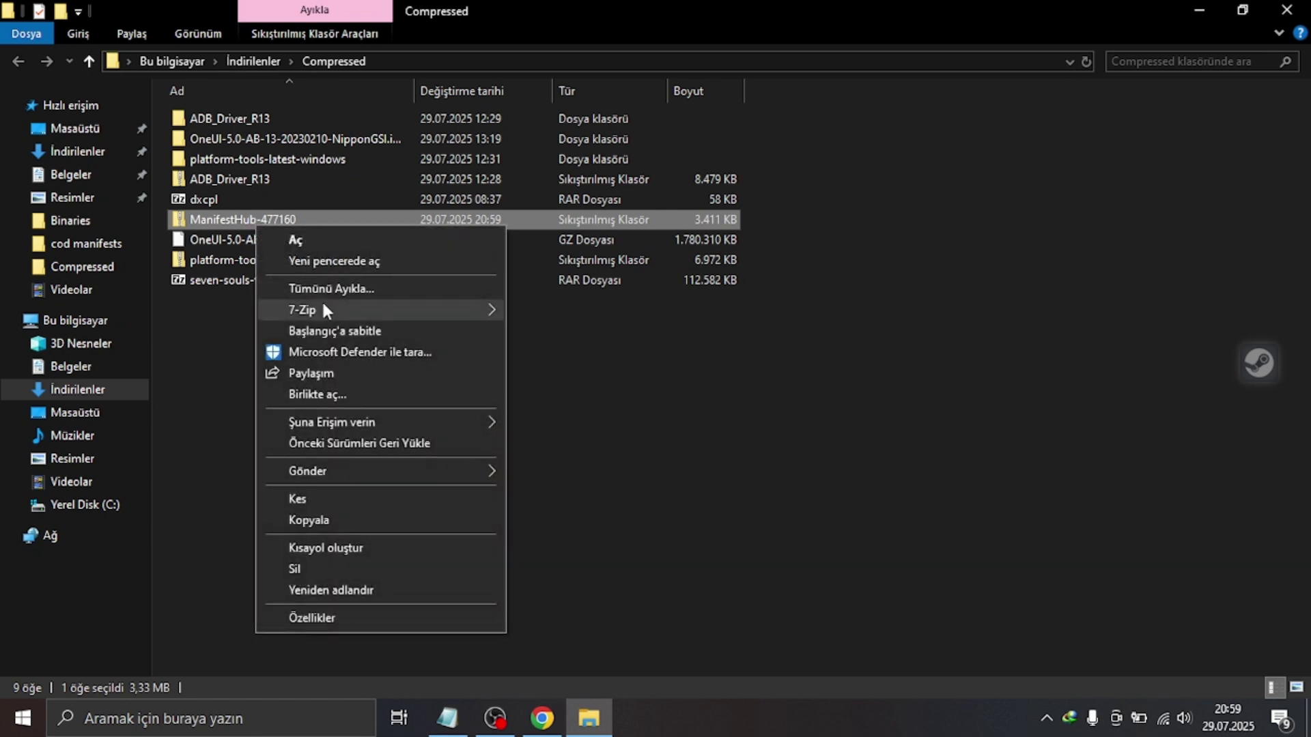
mouse_move(322, 309)
left_click(579, 395)
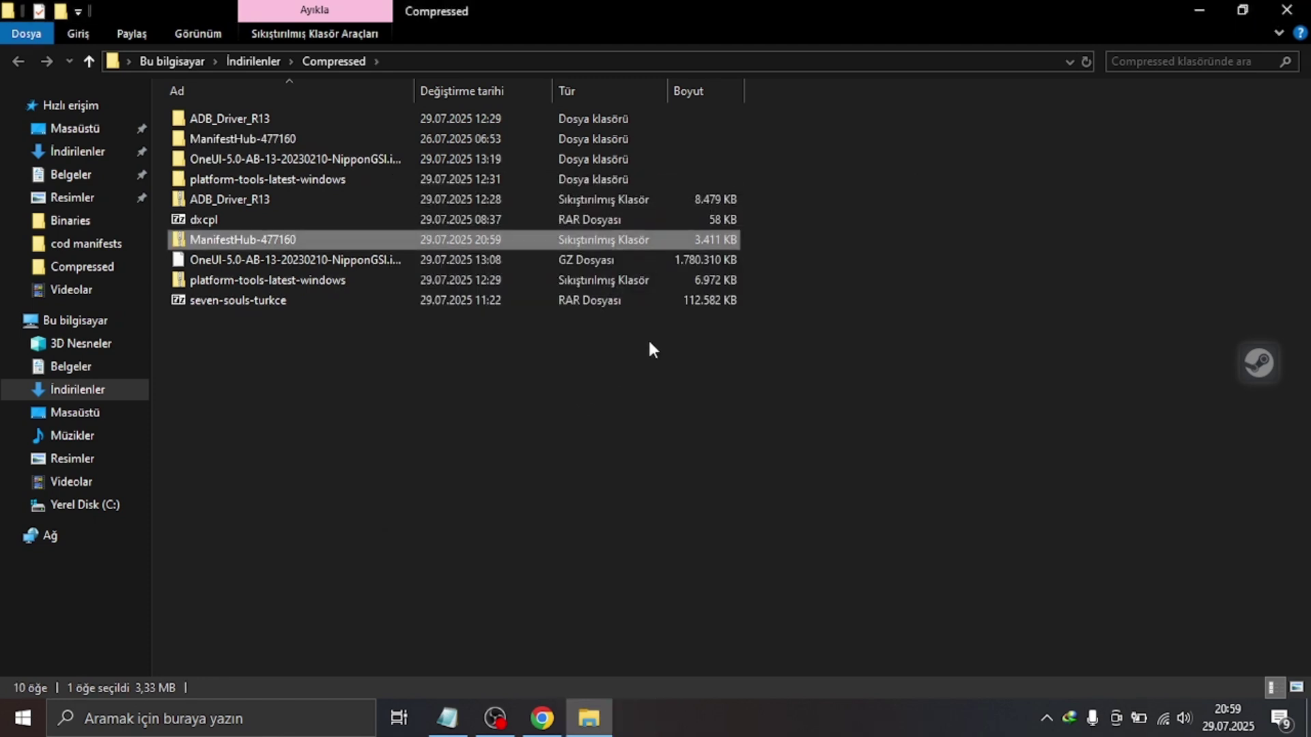
left_click(669, 154)
double_click(670, 139)
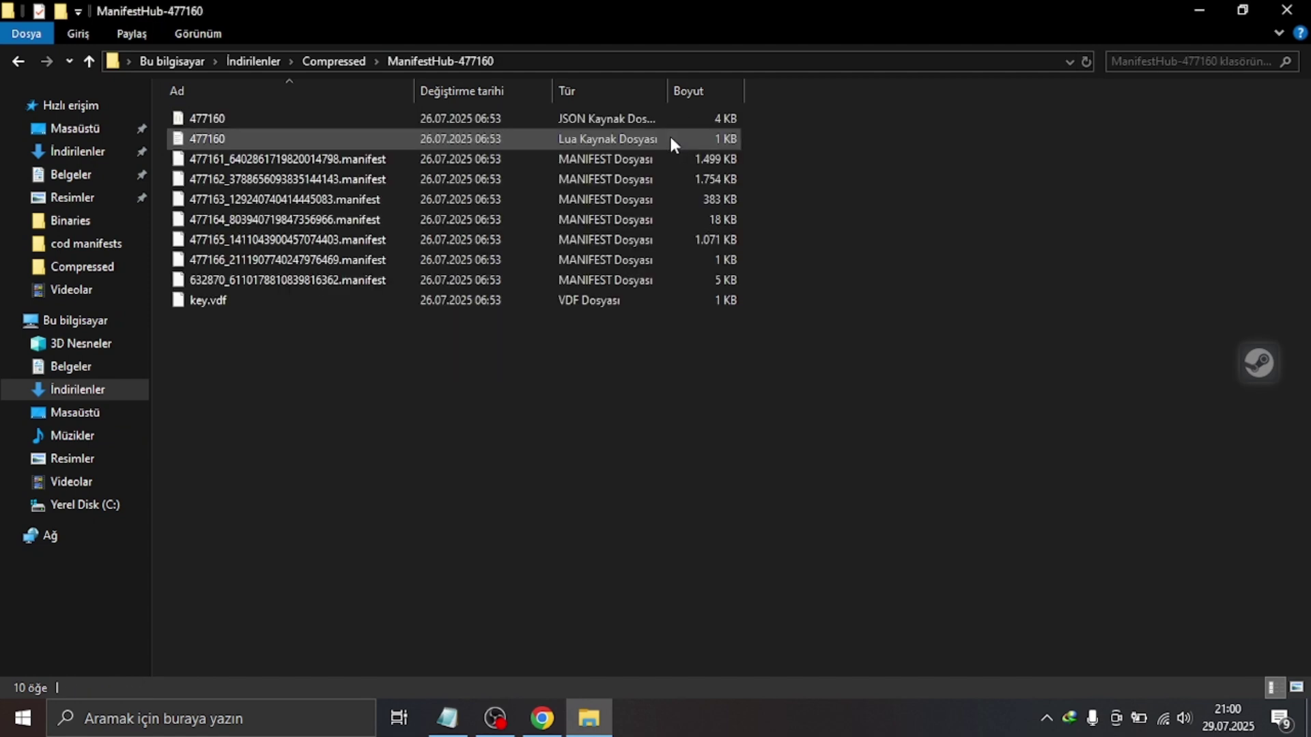
Step: Switch to Notepad and extend the eleventh line with "and drag to steamtools"
left_click(447, 718)
type("and ")
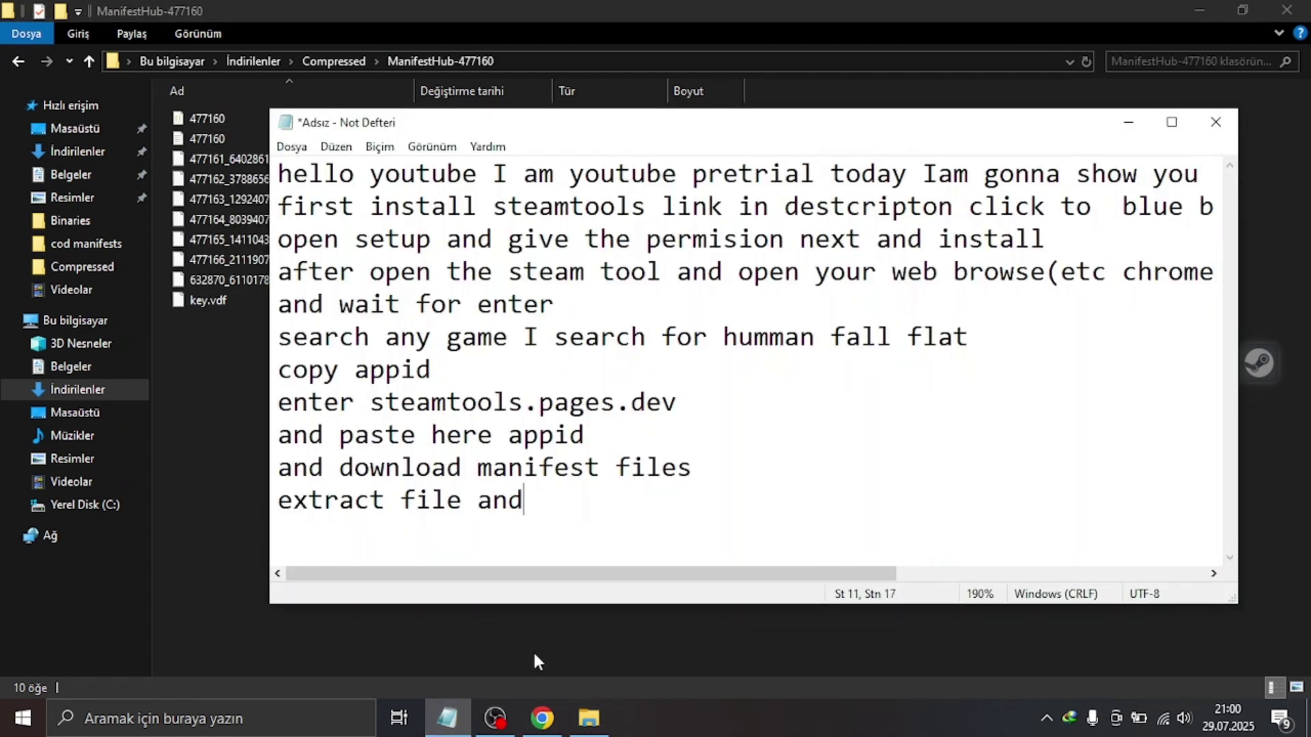
type("deag")
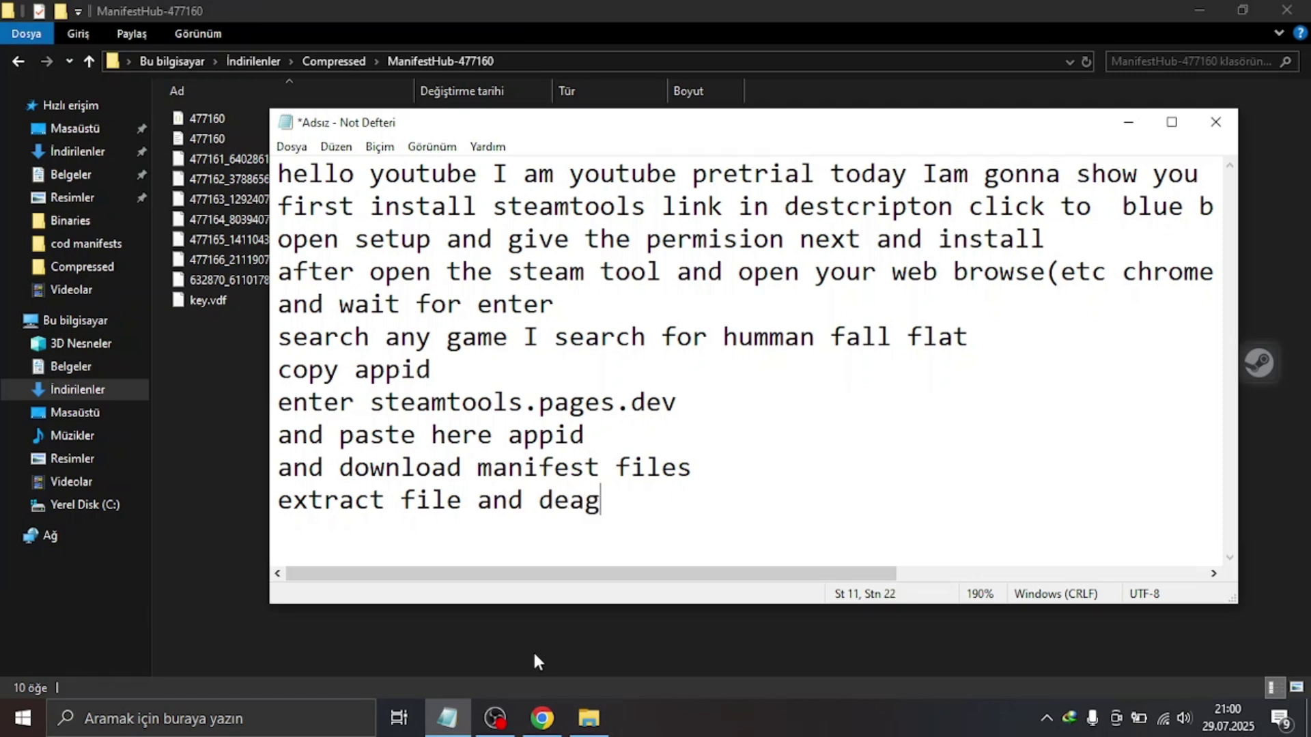
key("BackSpace")
key("BackSpace")
key("BackSpace")
type("rag ")
type("ro")
key("BackSpace")
key("BackSpace")
type("to ")
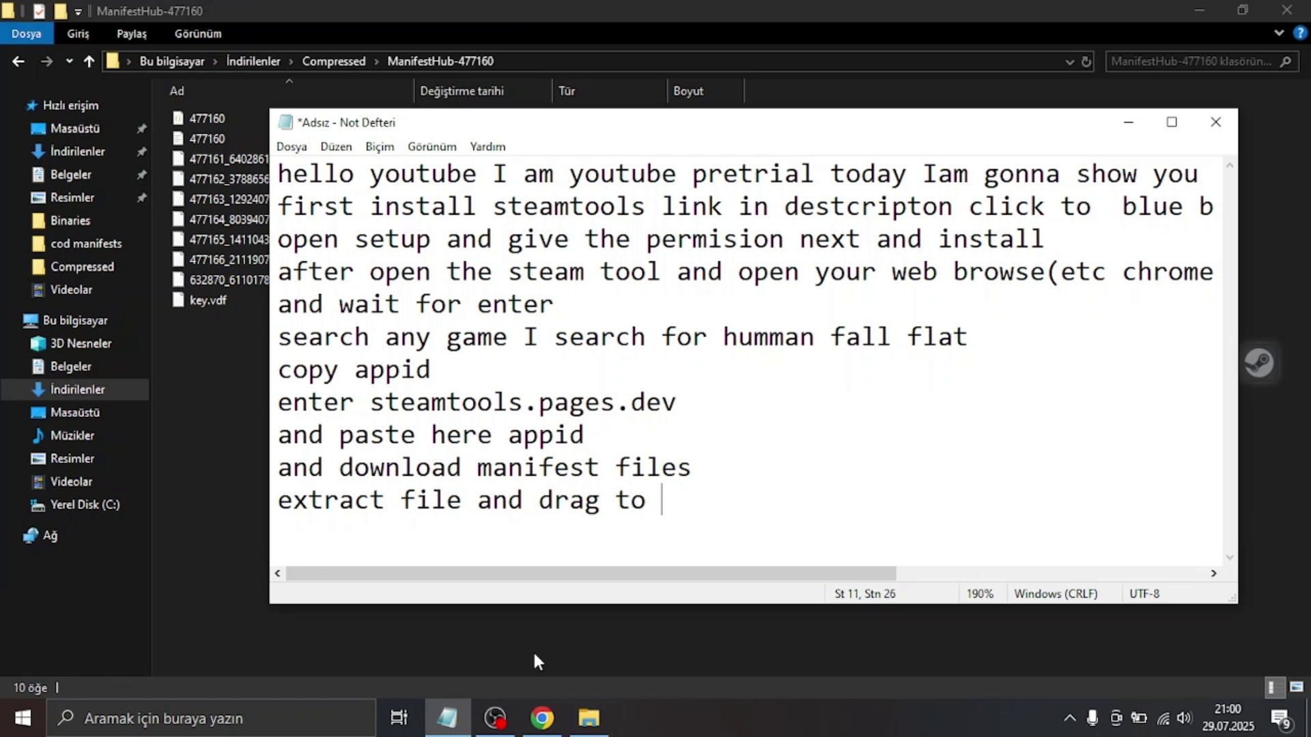
type("dt")
key("BackSpace")
key("BackSpace")
type("steam")
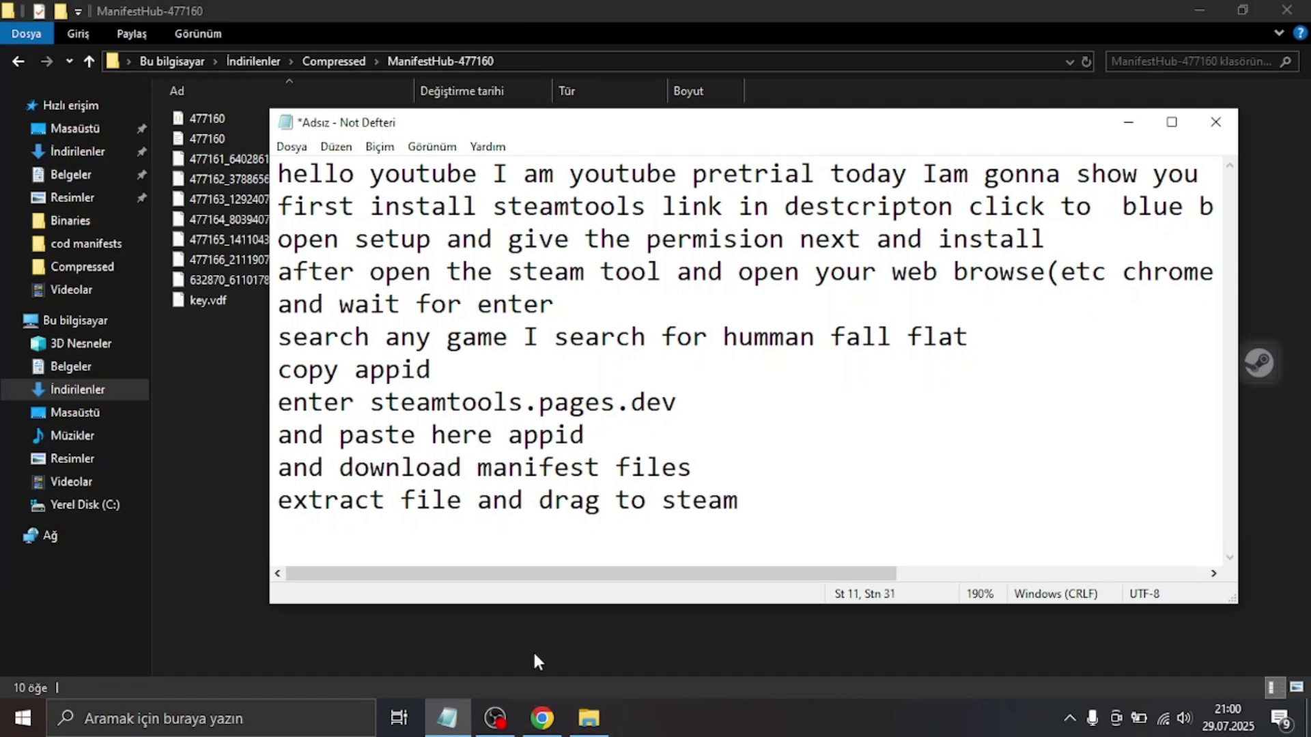
type(" lo")
key("BackSpace")
key("BackSpace")
key("BackSpace")
type("mroo")
key("BackSpace")
key("BackSpace")
key("BackSpace")
type("tools")
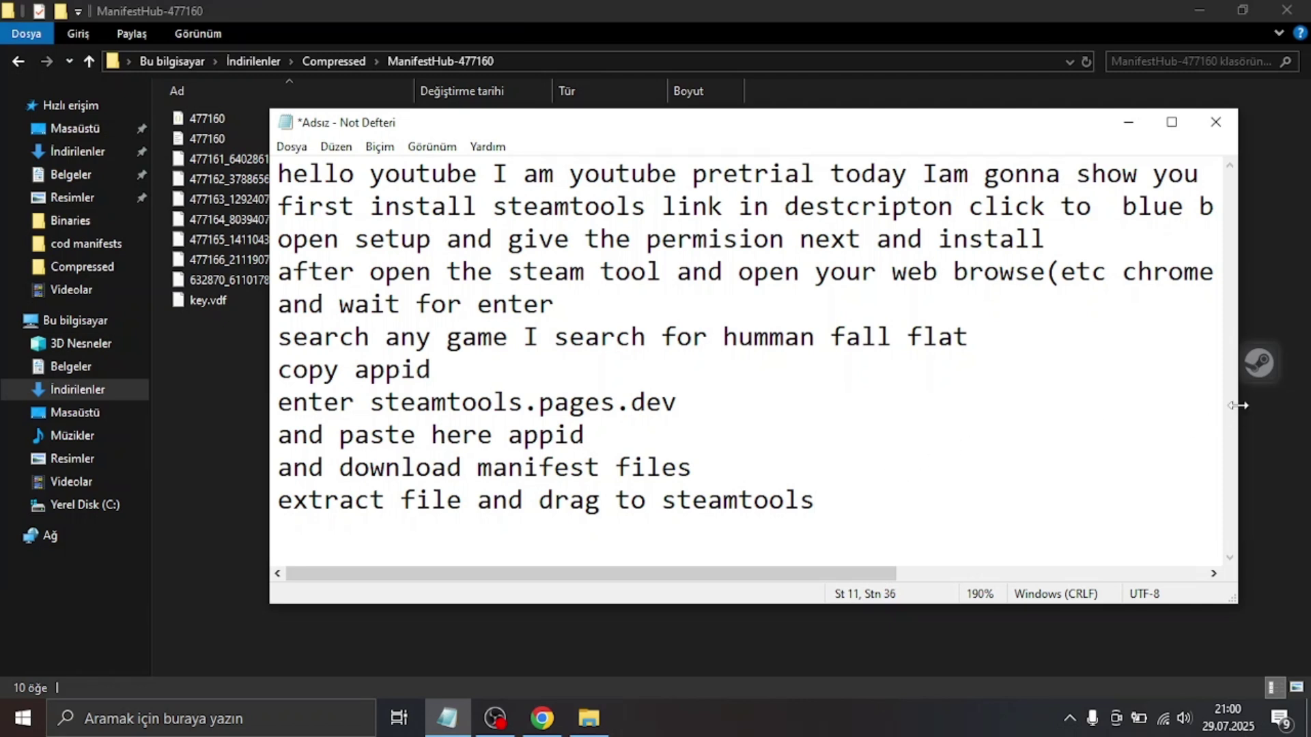
Step: Minimize Notepad and drop all ten extracted files from the ManifestHub-477160 folder onto the SteamTools floating icon
mouse_move(1259, 363)
left_mouse_down()
mouse_move(1170, 378)
mouse_move(1143, 462)
mouse_move(1267, 351)
left_mouse_up()
left_click(1128, 123)
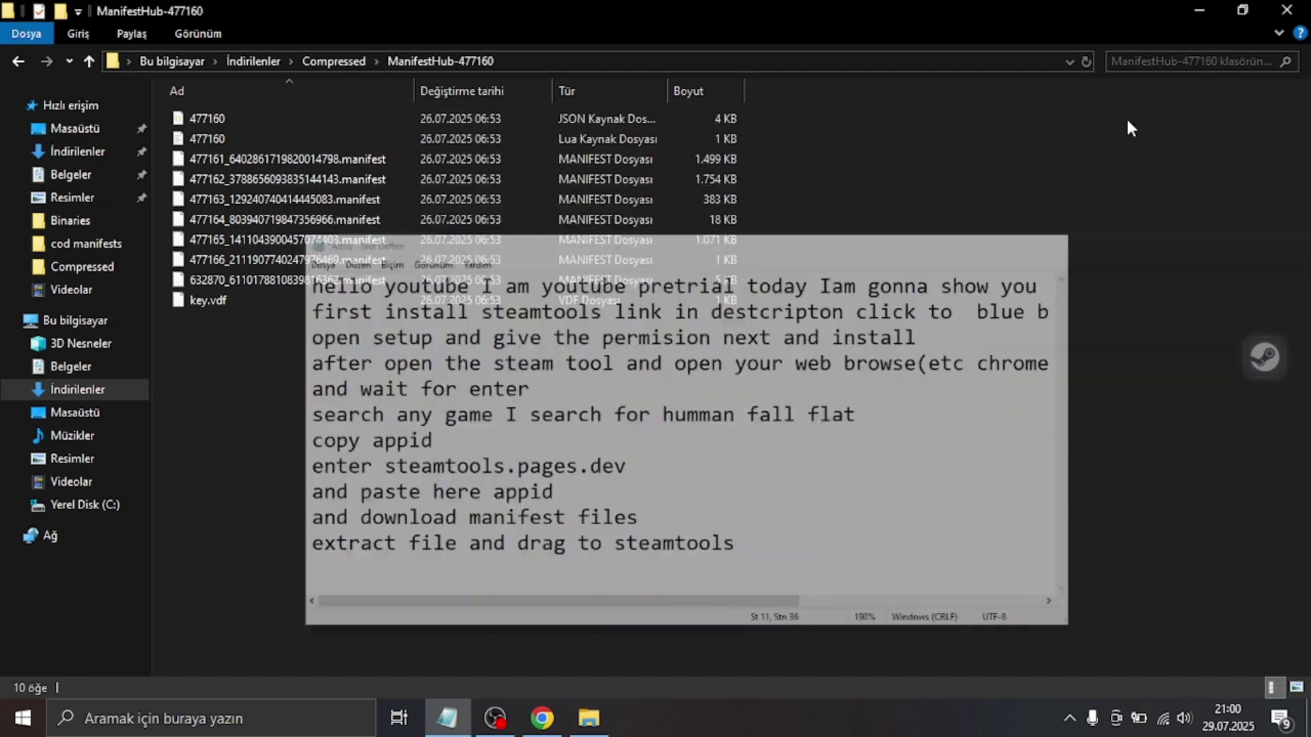
left_click_drag(506, 307, 546, 41)
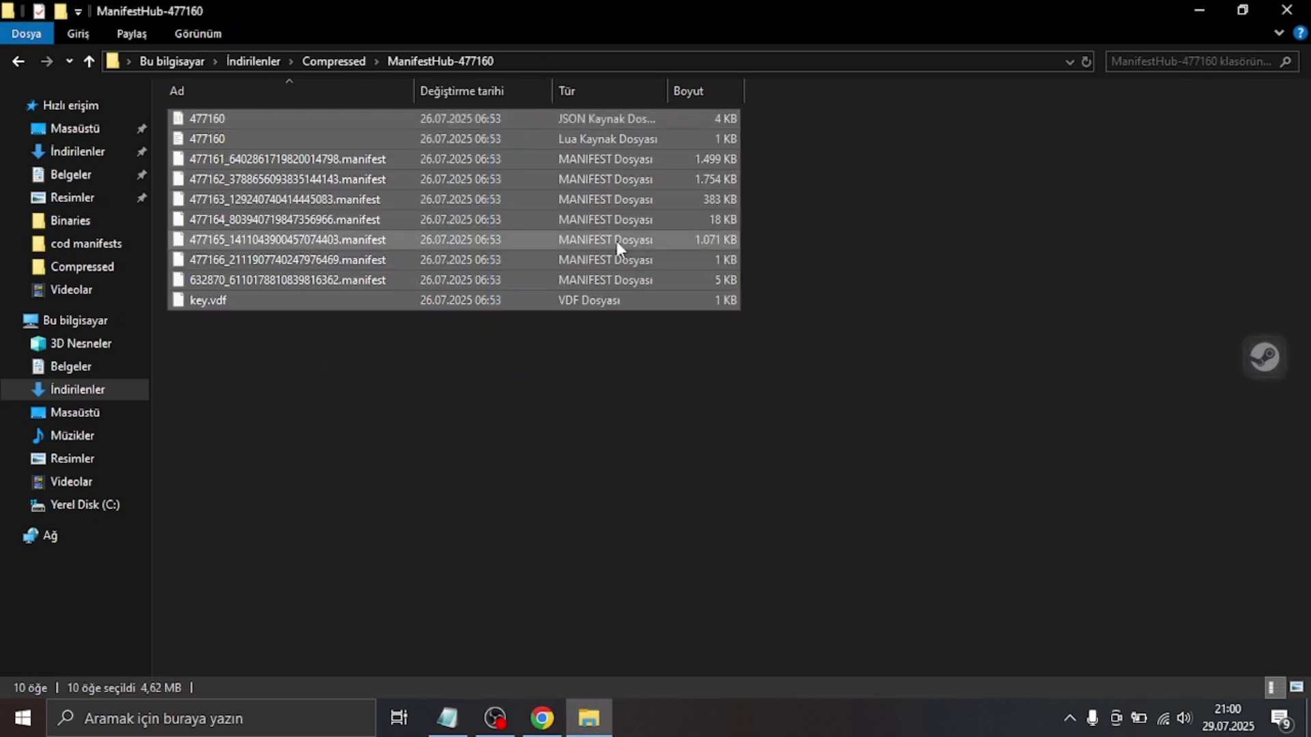
left_click_drag(618, 239, 1264, 369)
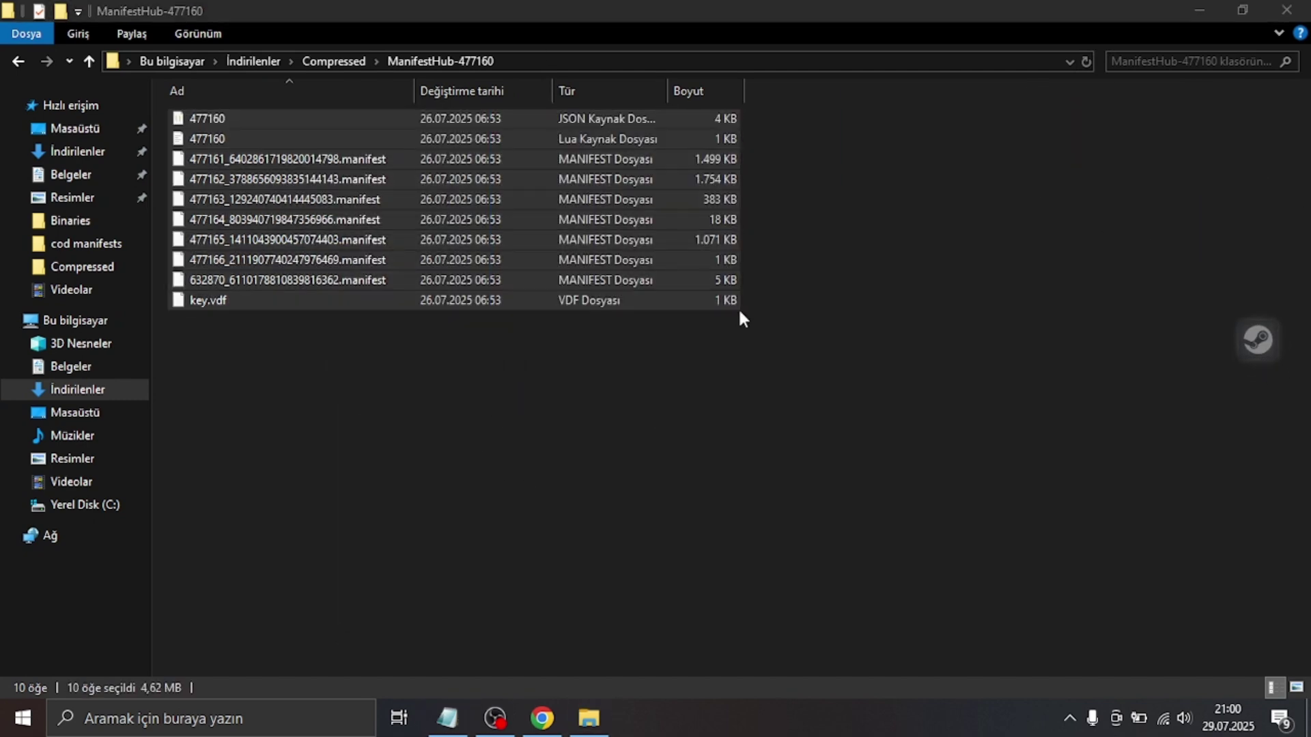
left_click(609, 10)
left_click_drag(627, 198, 1277, 341)
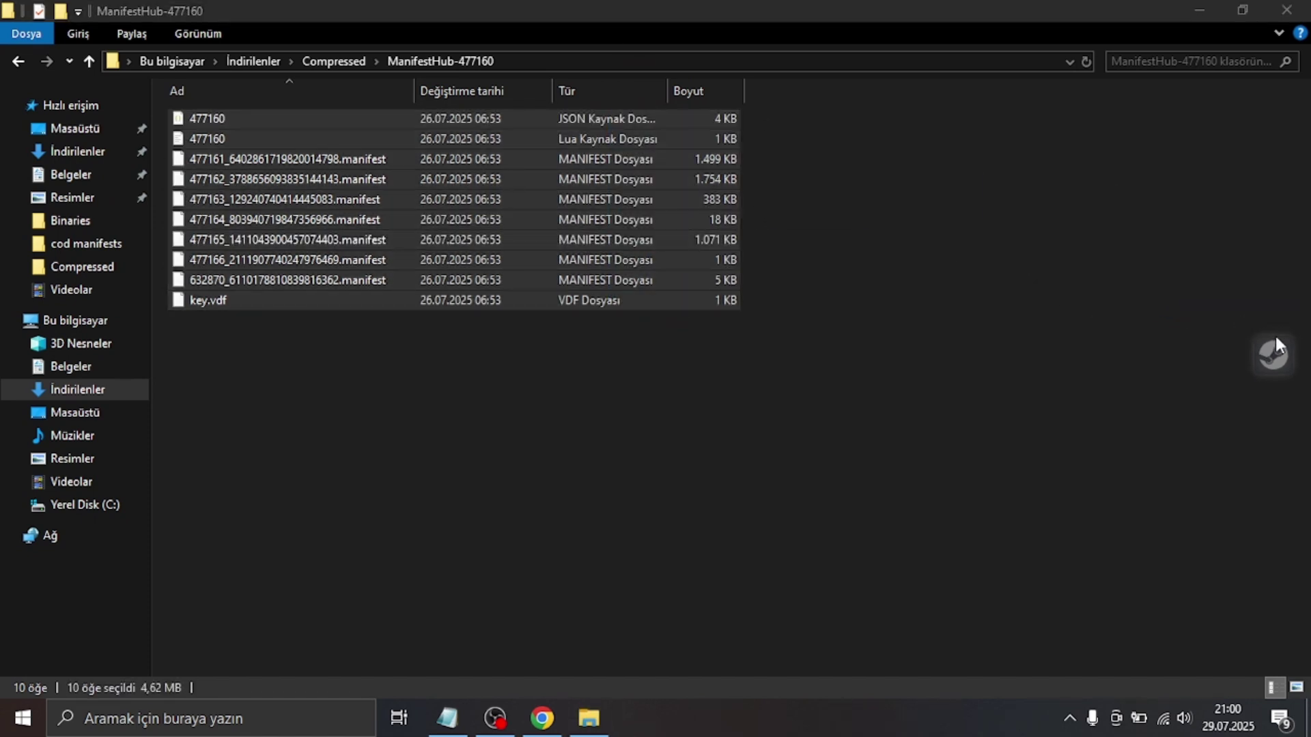
left_click(599, 261)
left_click_drag(605, 296, 644, 57)
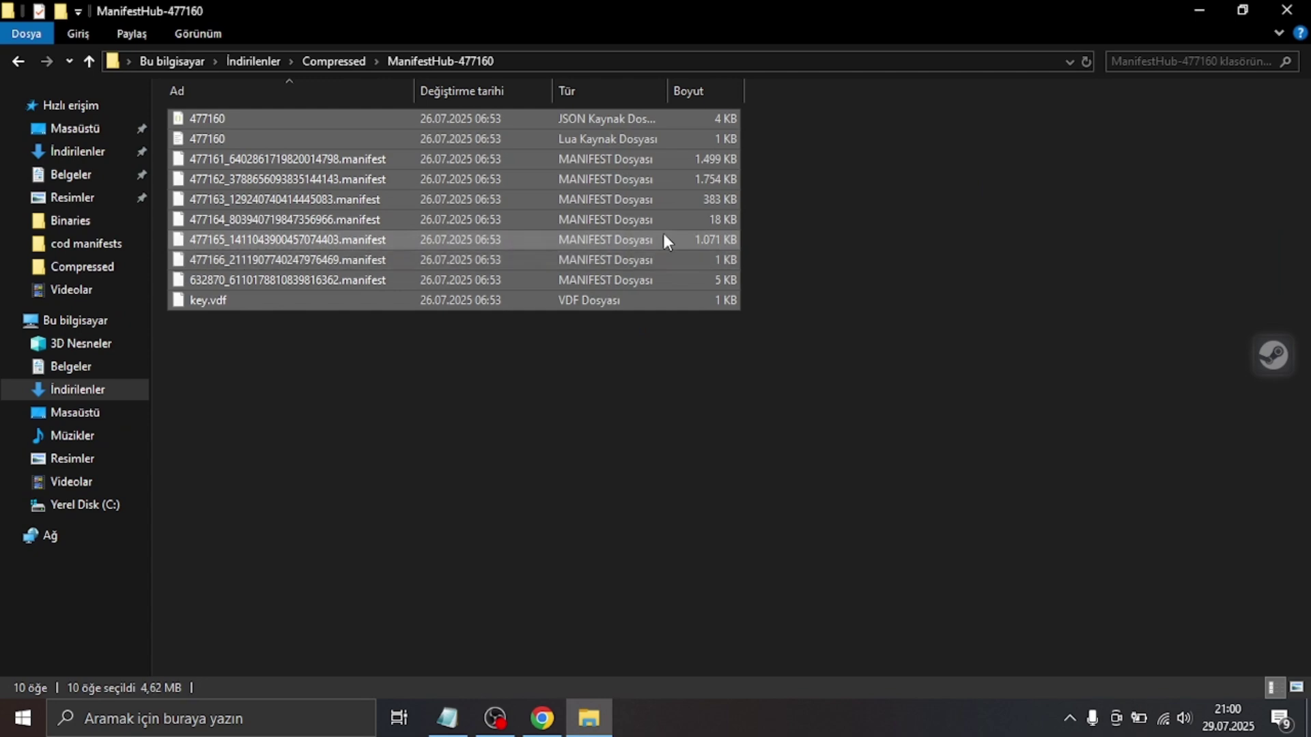
left_click_drag(664, 235, 1256, 353)
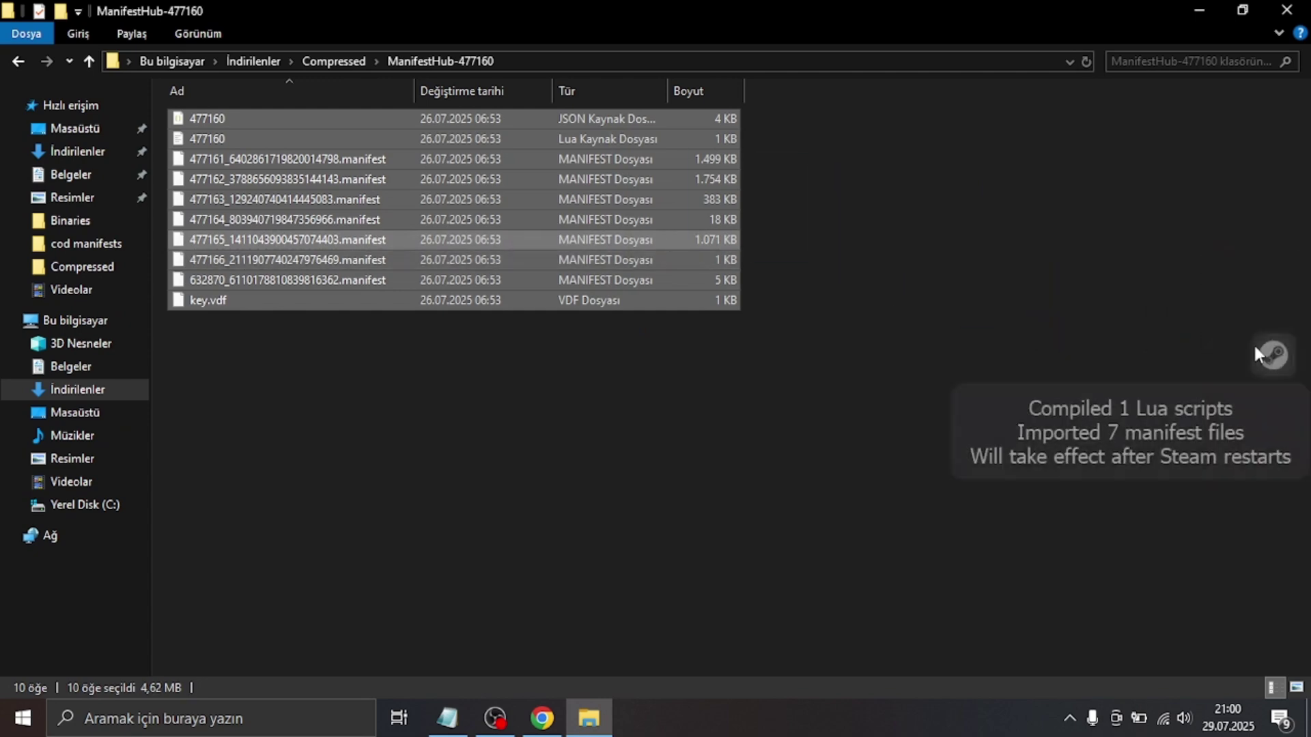
Step: Return to Notepad and add "restart steam" to the eleventh line
key("alt+Tab")
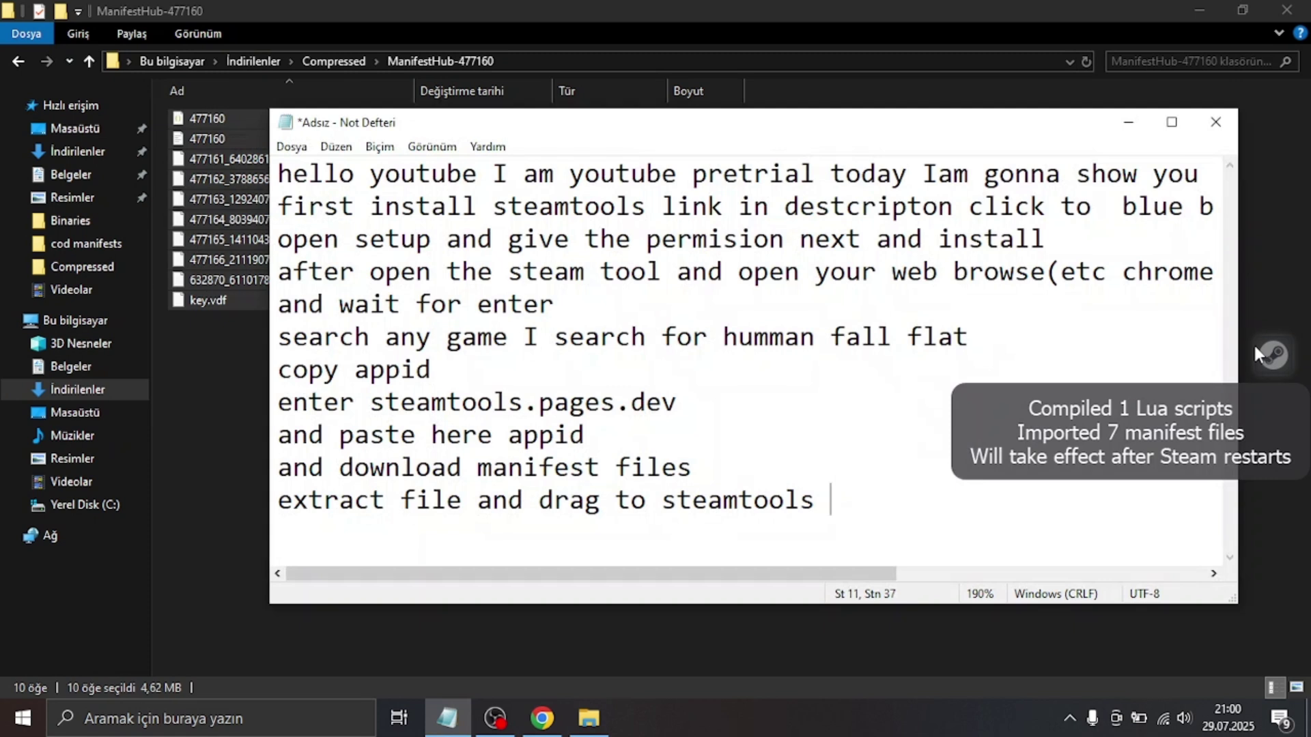
type("rea")
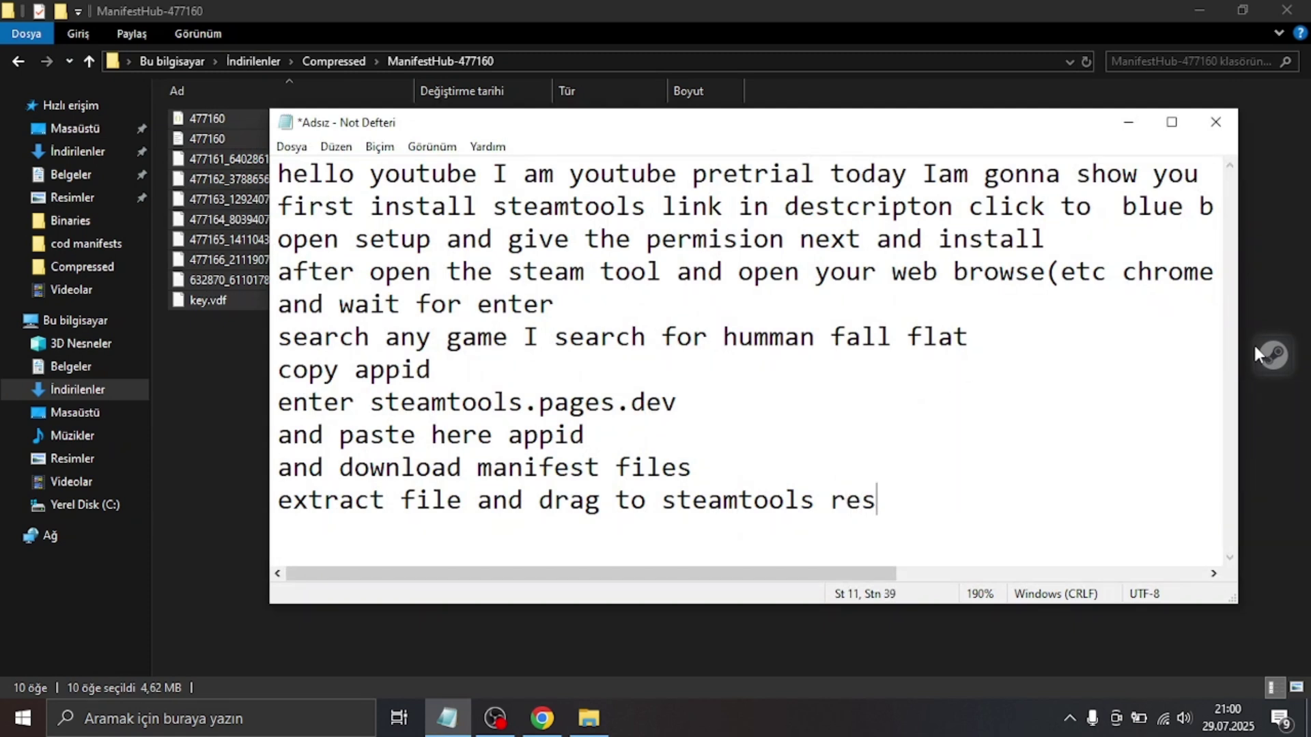
type("a")
key("BackSpace")
type("tart")
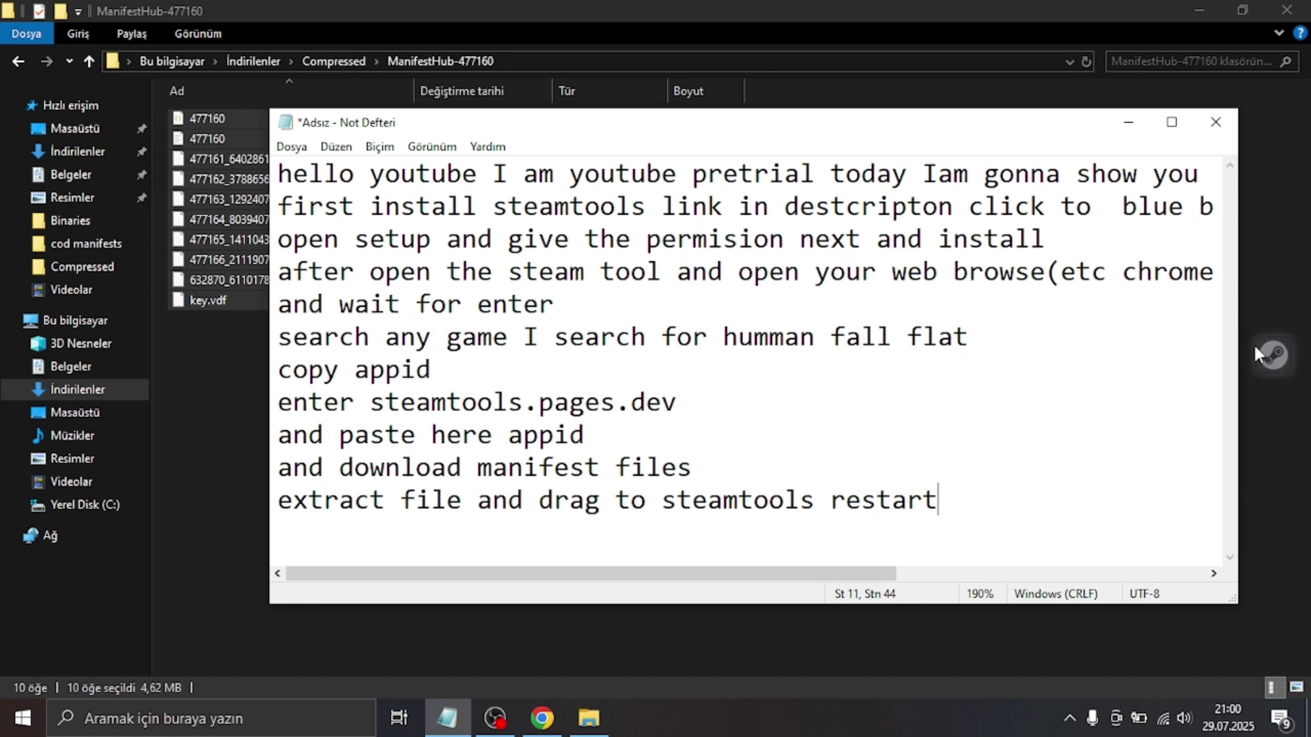
type(" steam")
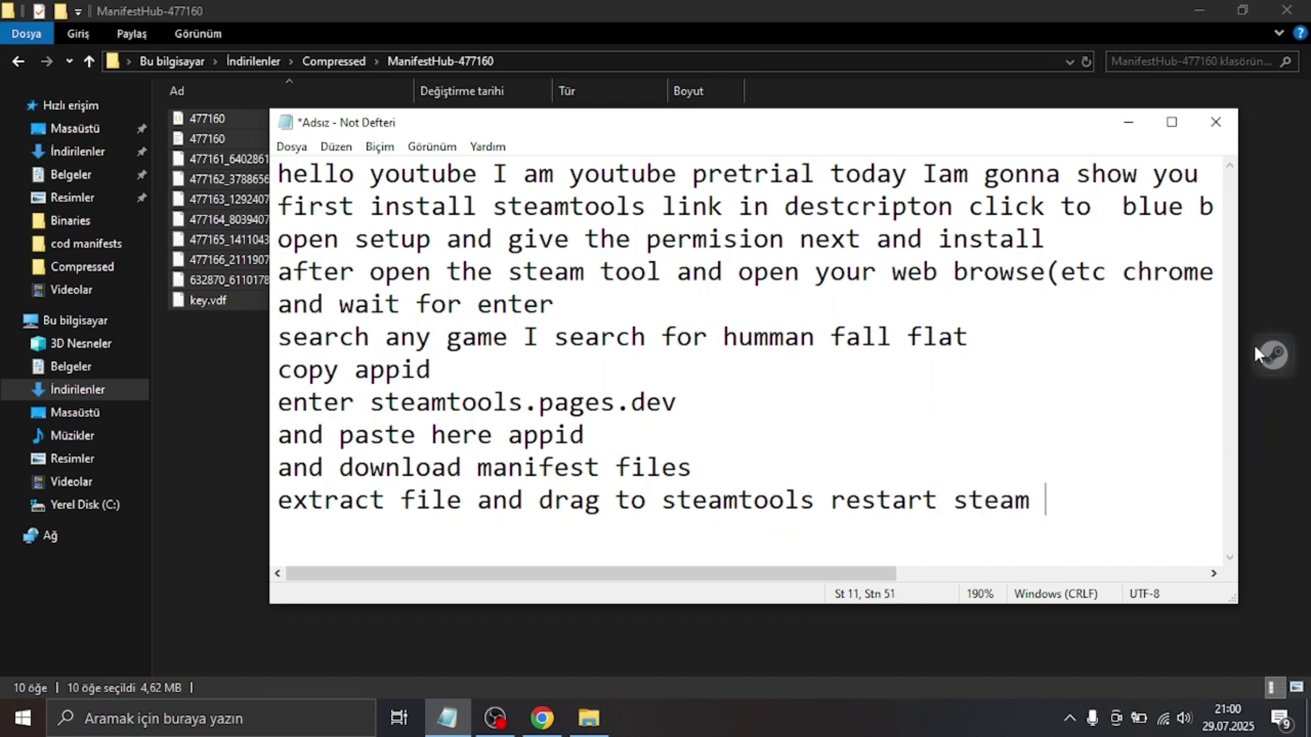
Step: Continue the eleventh line of the notes with "if you steam not open already like me launch steam"
type(" if you dtea")
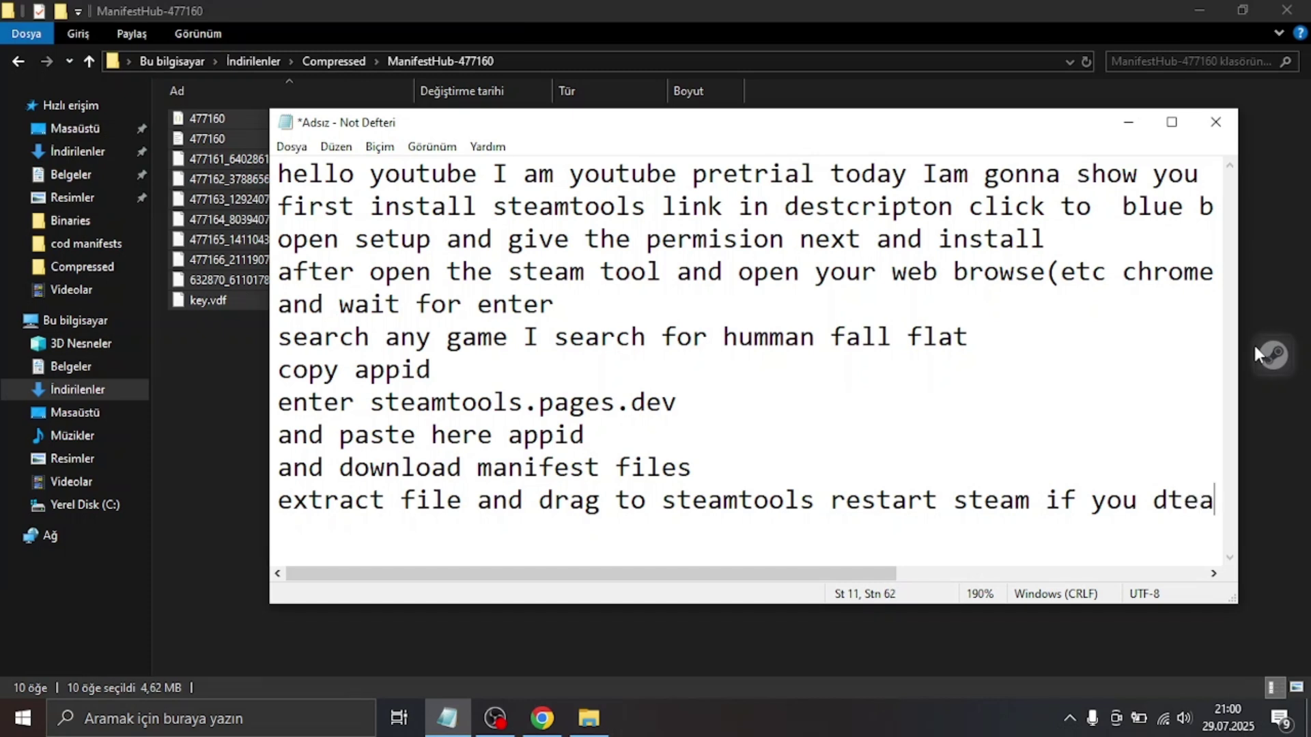
key("BackSpace")
key("BackSpace")
key("BackSpace")
key("BackSpace")
type("steam not")
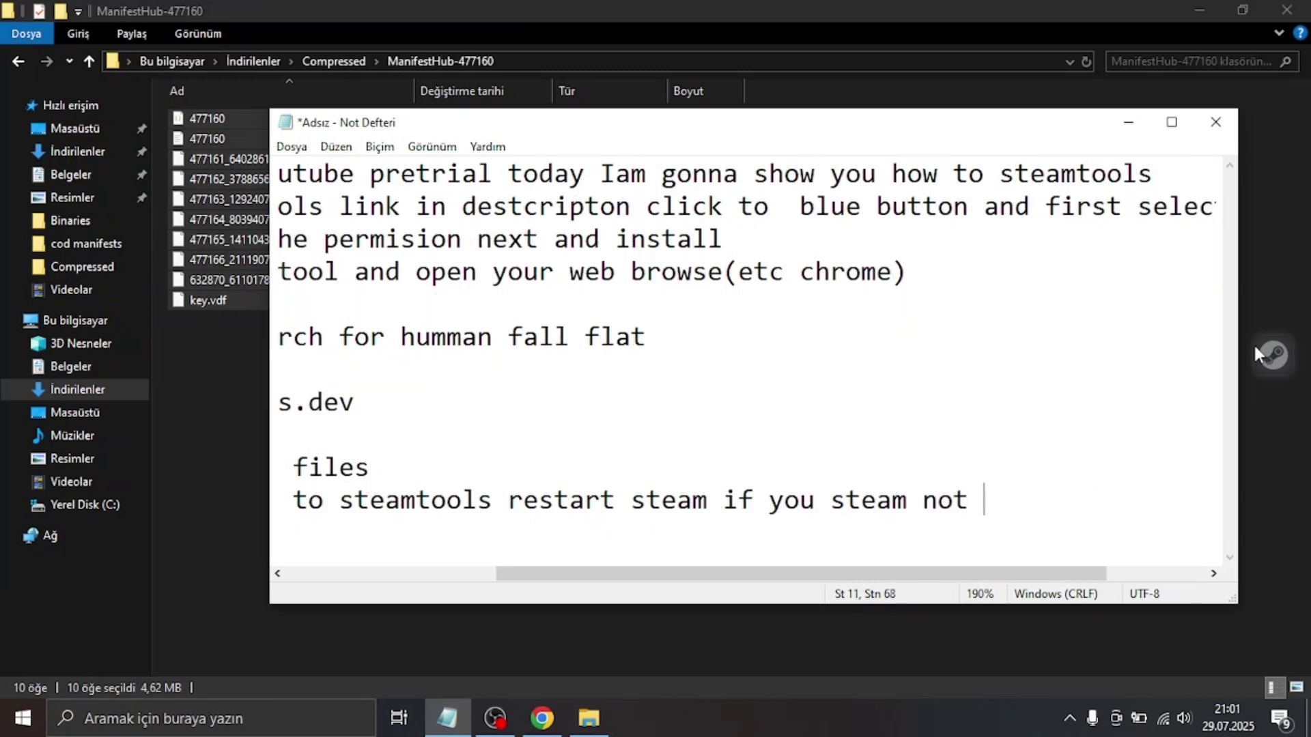
type(" open already")
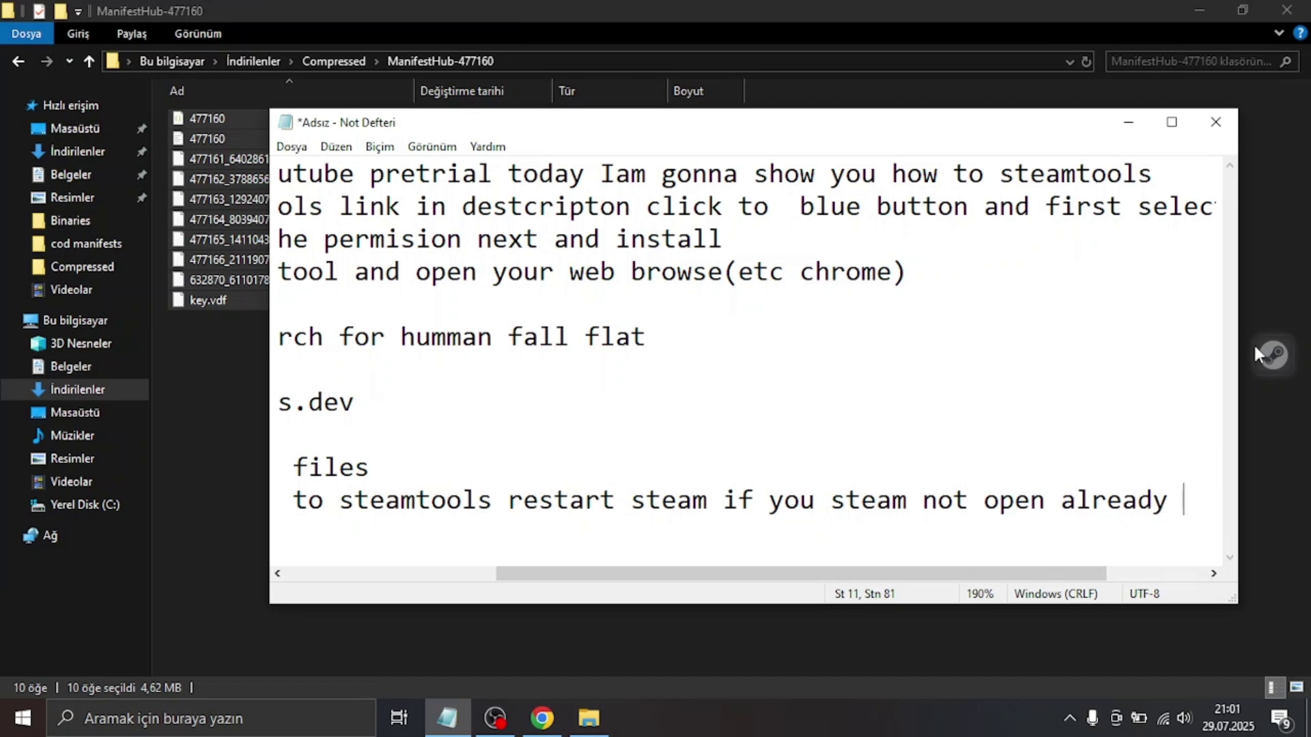
type(" like me laun")
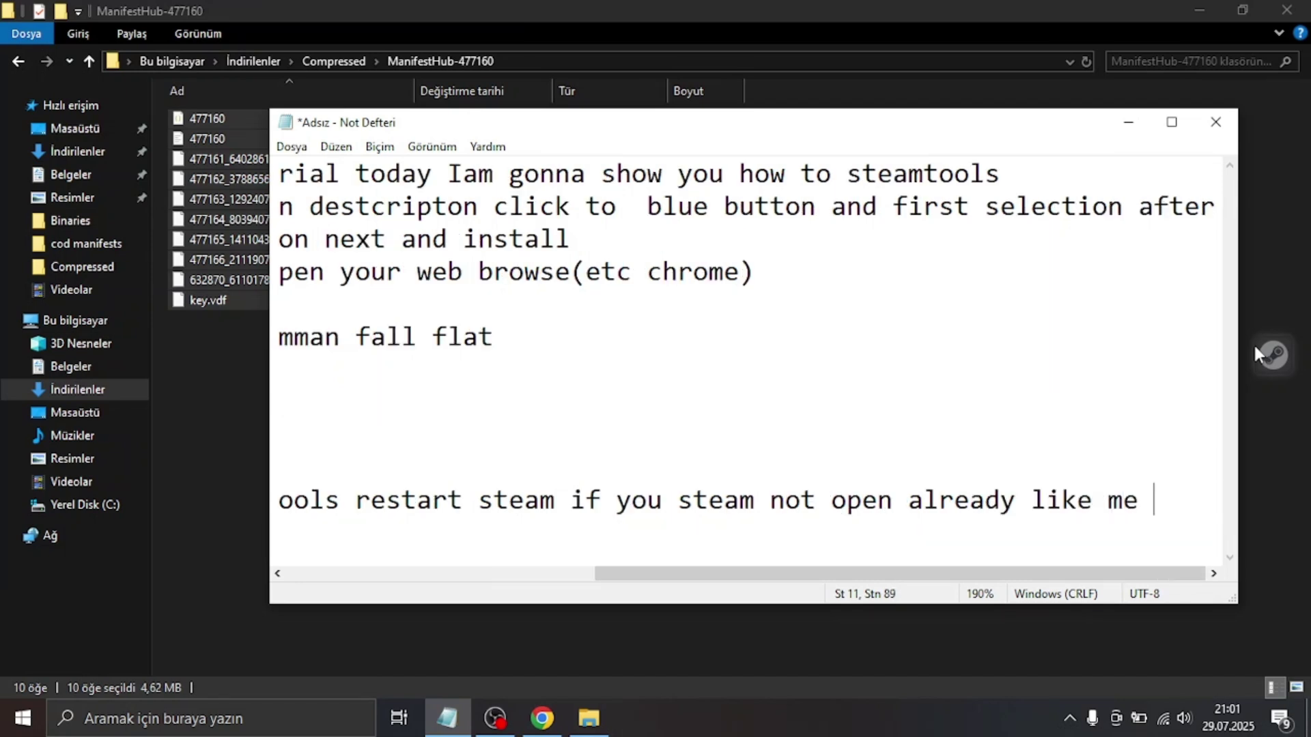
type("ch")
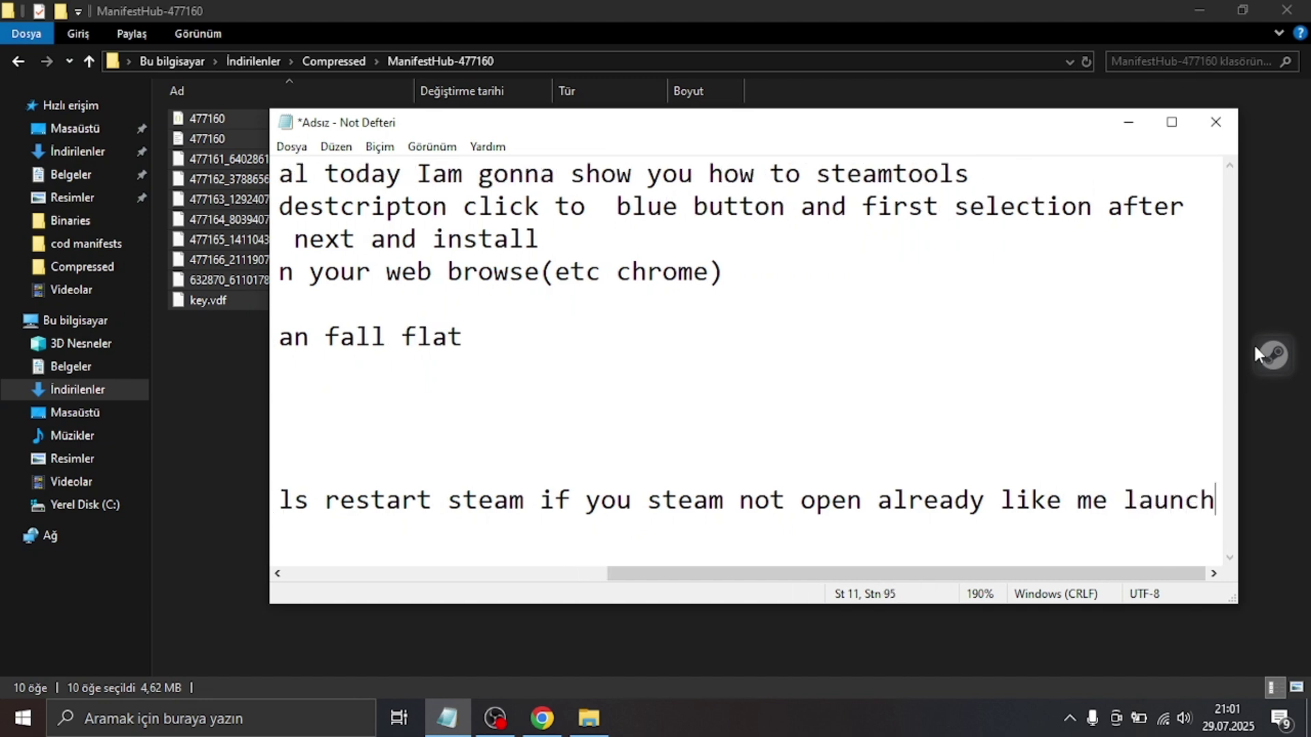
type(" steam")
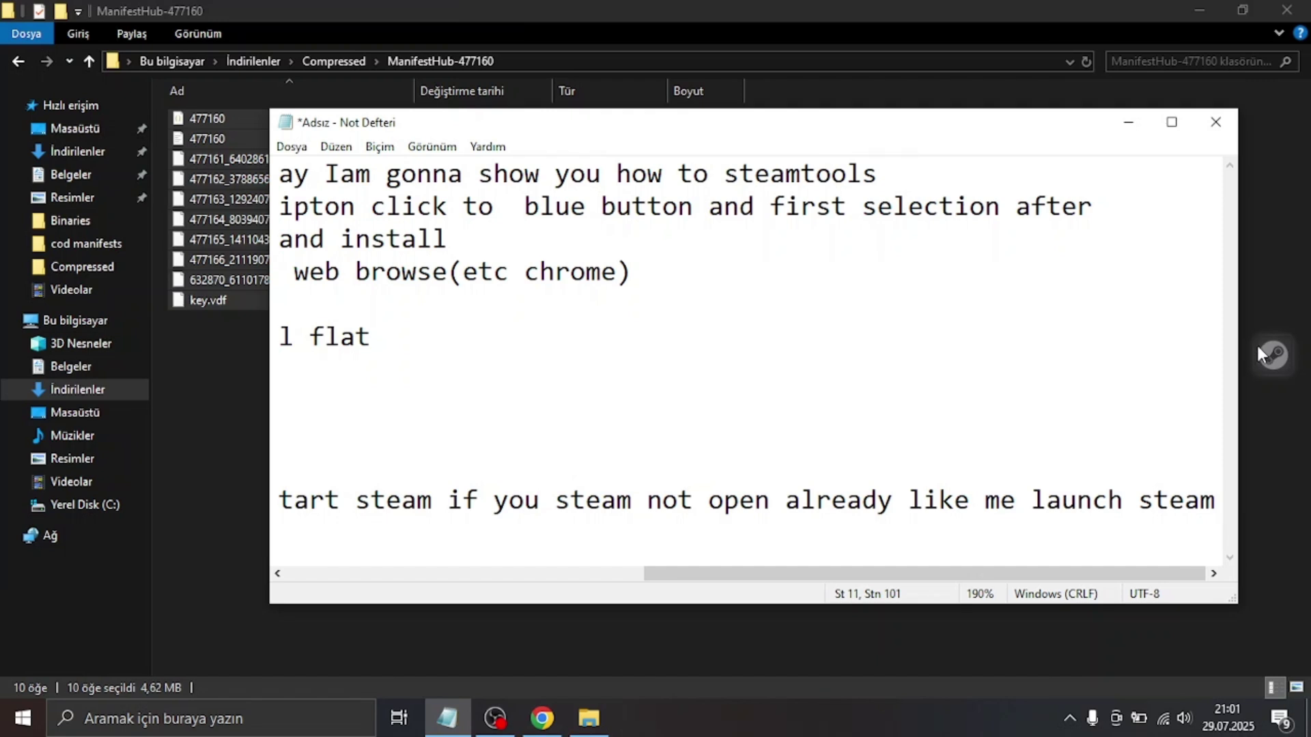
Step: Launch Steam through the SteamTools floating icon
right_click(1258, 348)
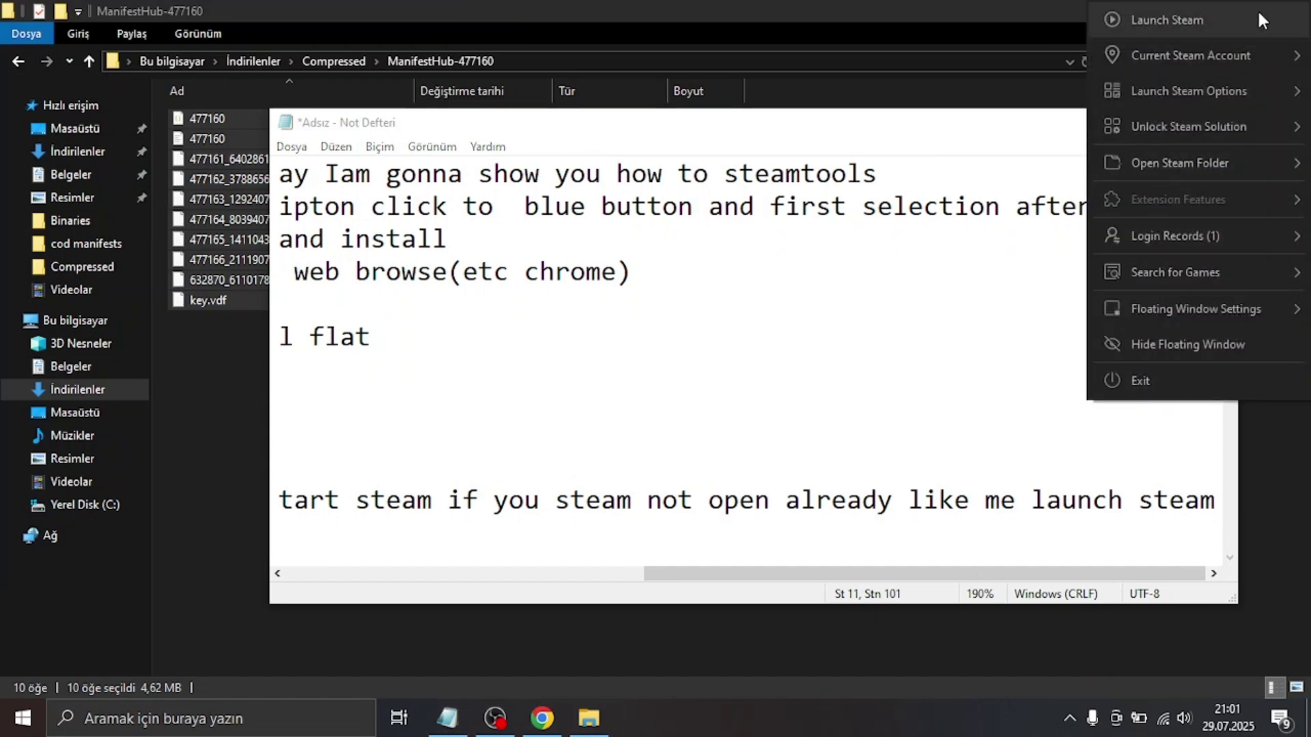
left_click(1258, 9)
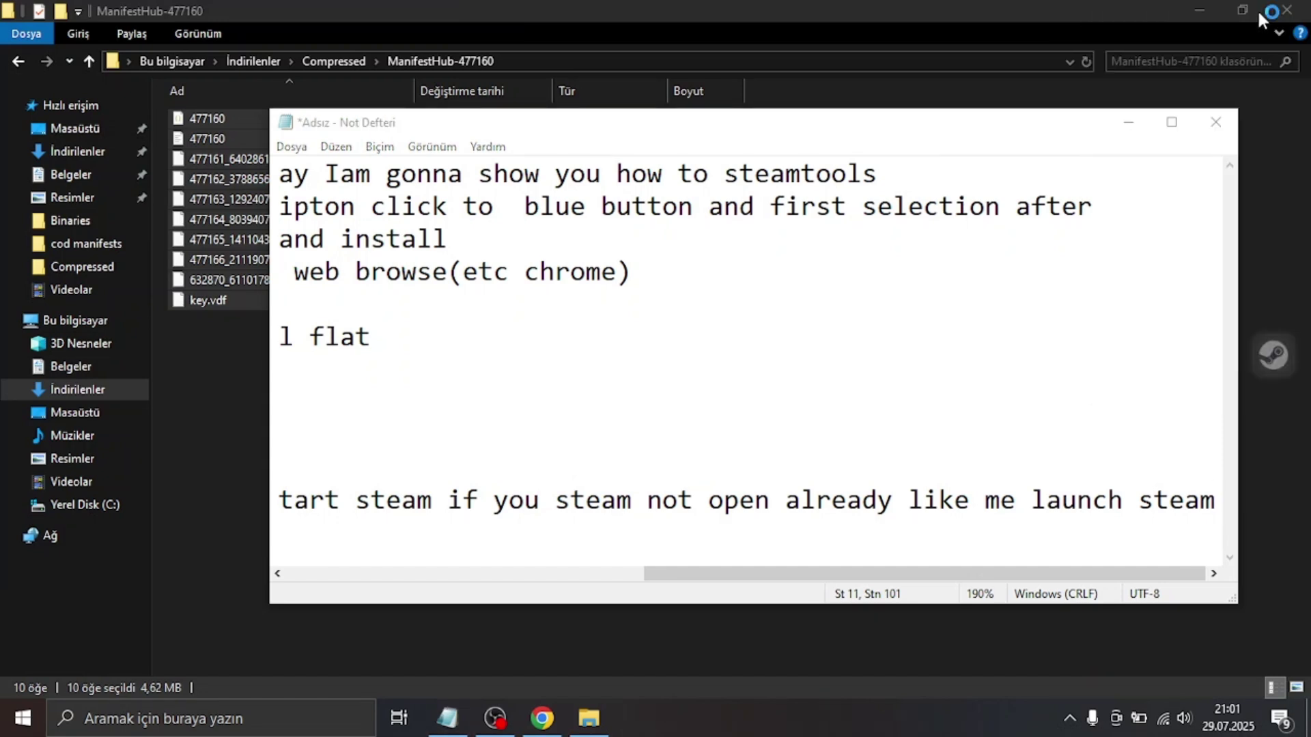
Step: Return to the Notepad notes and write "and tadaa" as the twelfth line
left_click(1223, 505)
key("Return")
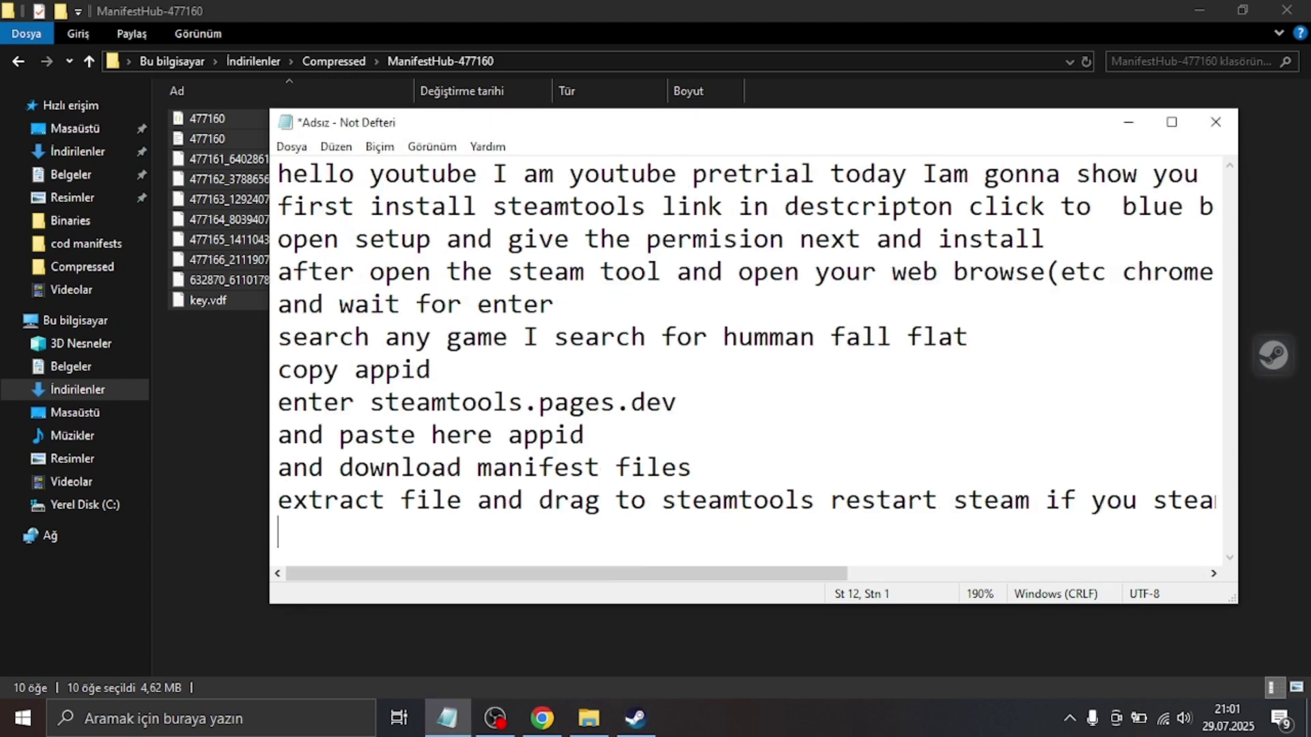
key("alt+Tab")
key("alt+Tab")
type("t")
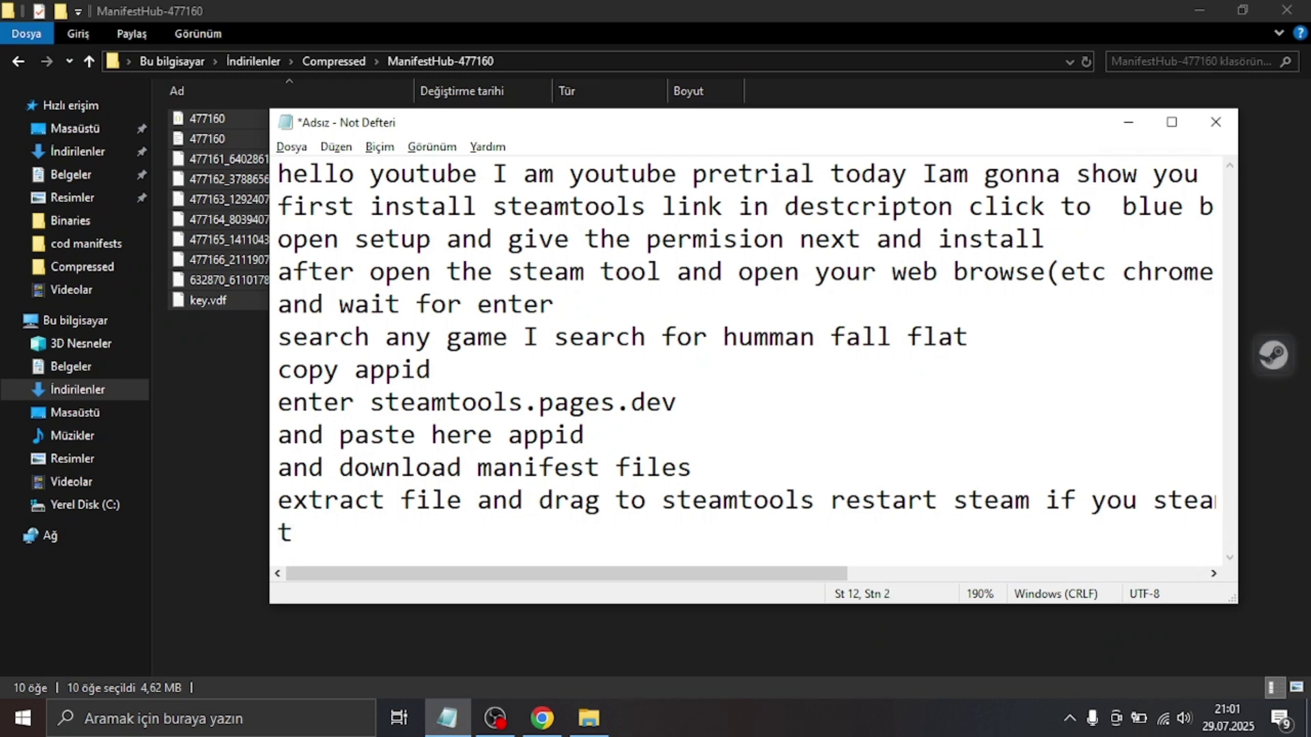
type("nd tada")
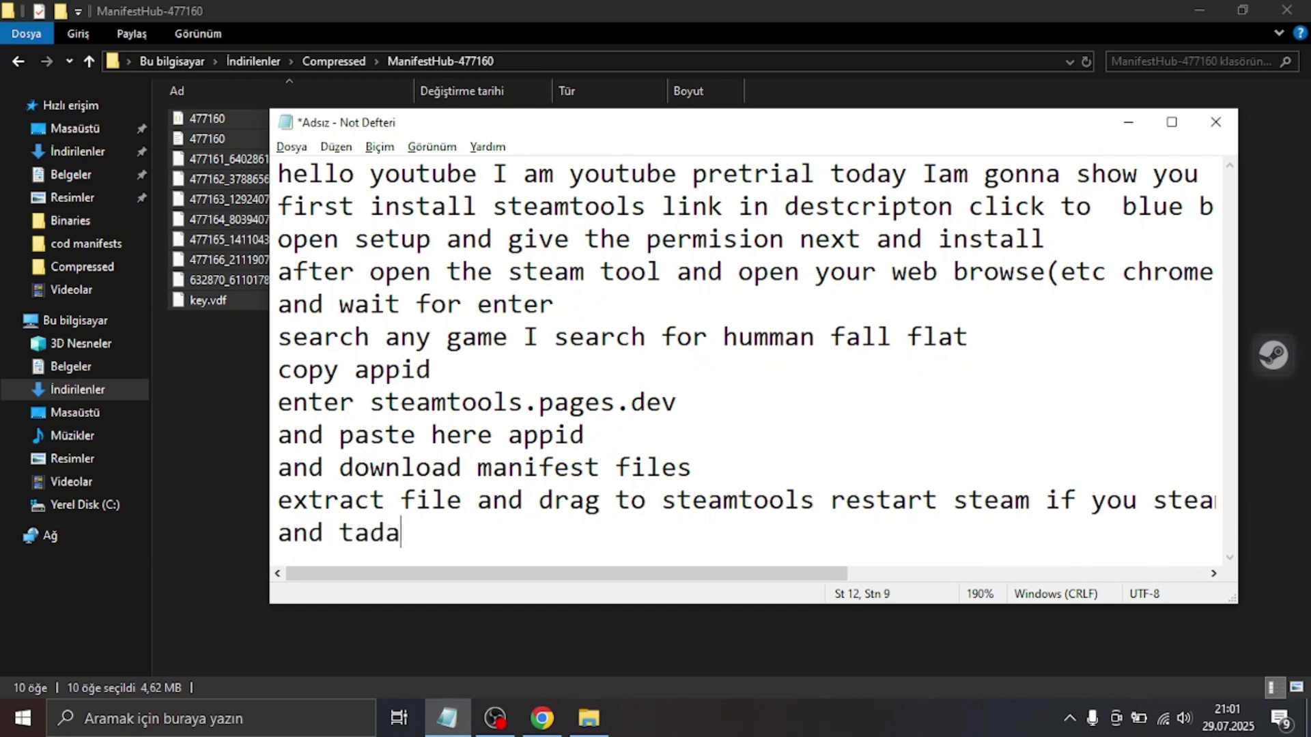
type("a")
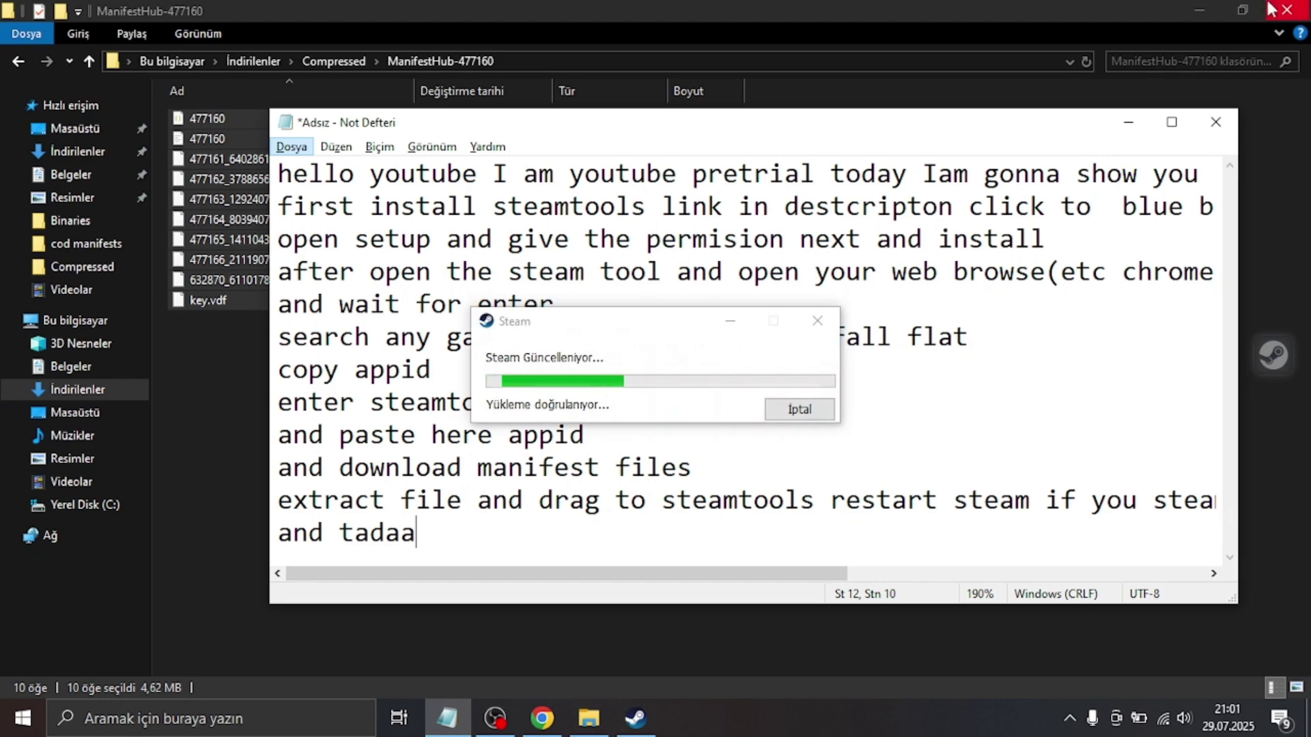
Step: Clear the File Explorer and Chrome windows away to reveal the desktop behind the notes
left_click(1271, 8)
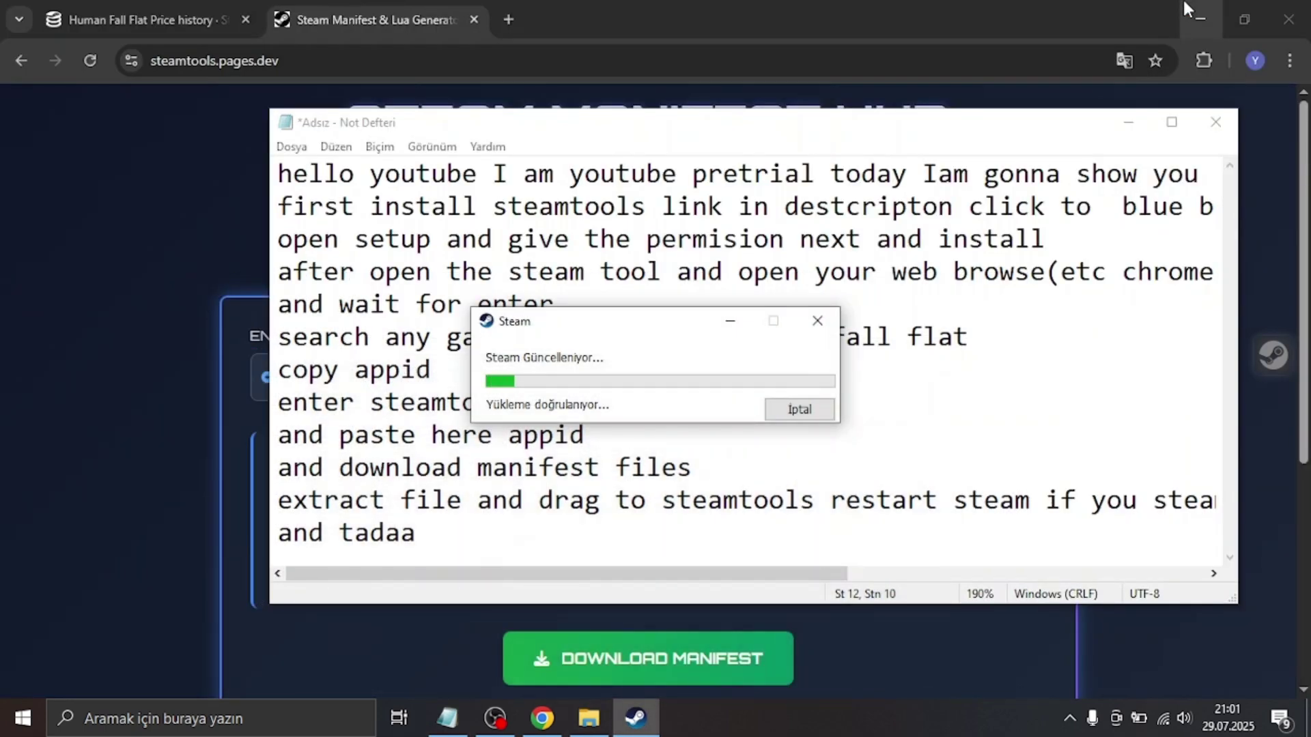
left_click(1188, 9)
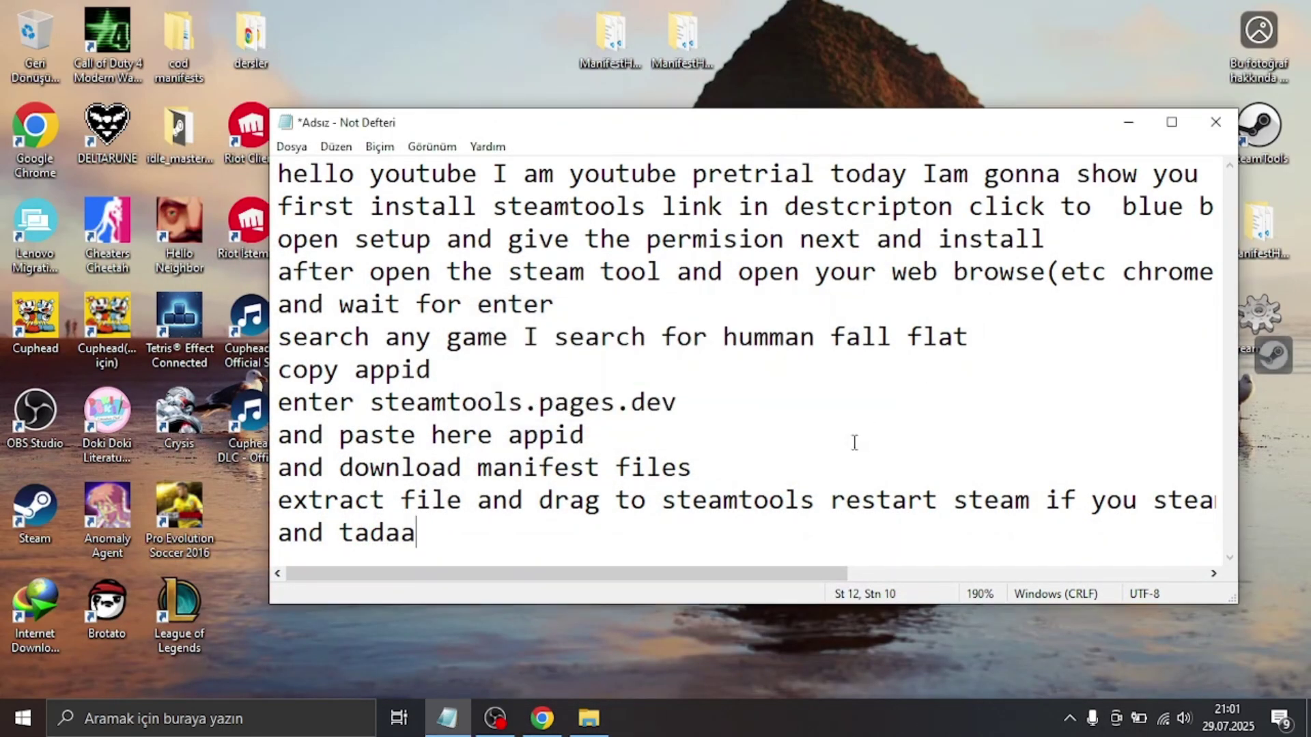
key("alt+Tab")
key("alt+Tab")
key("alt+Tab")
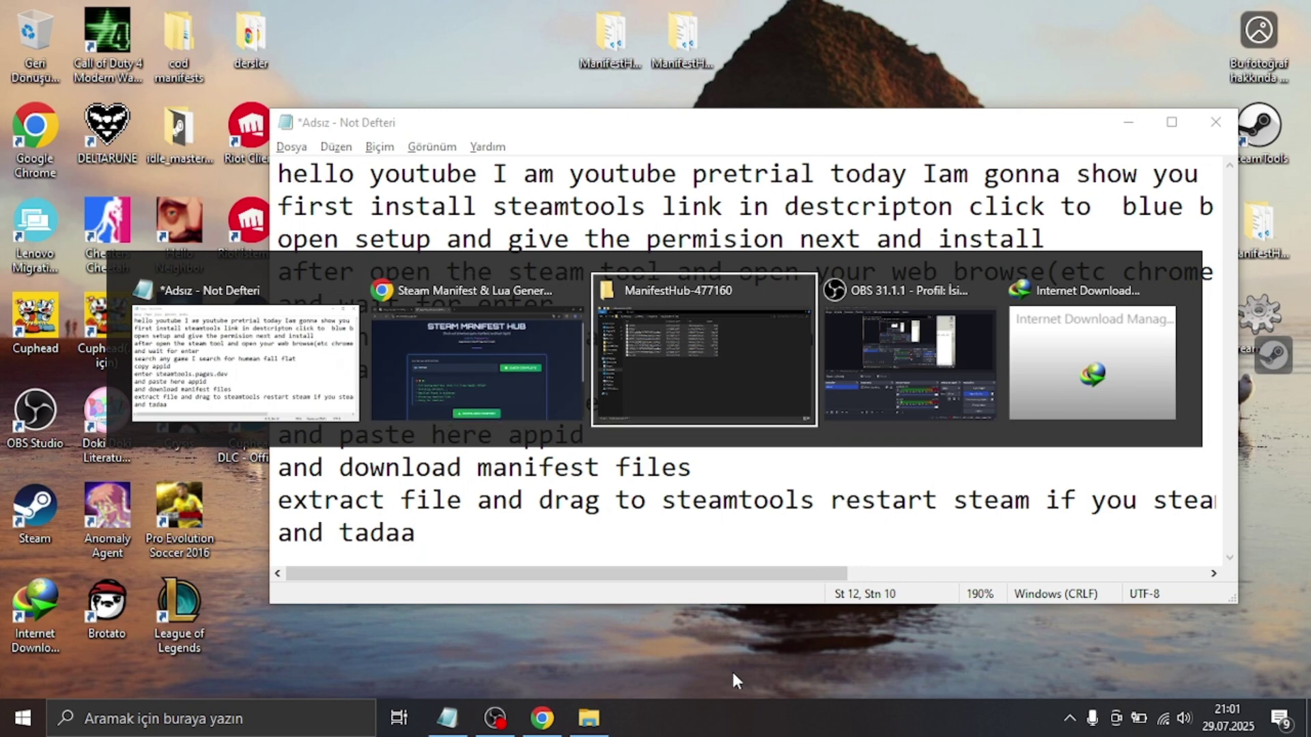
key("alt+Tab")
key("alt+Tab")
key("alt+Tab")
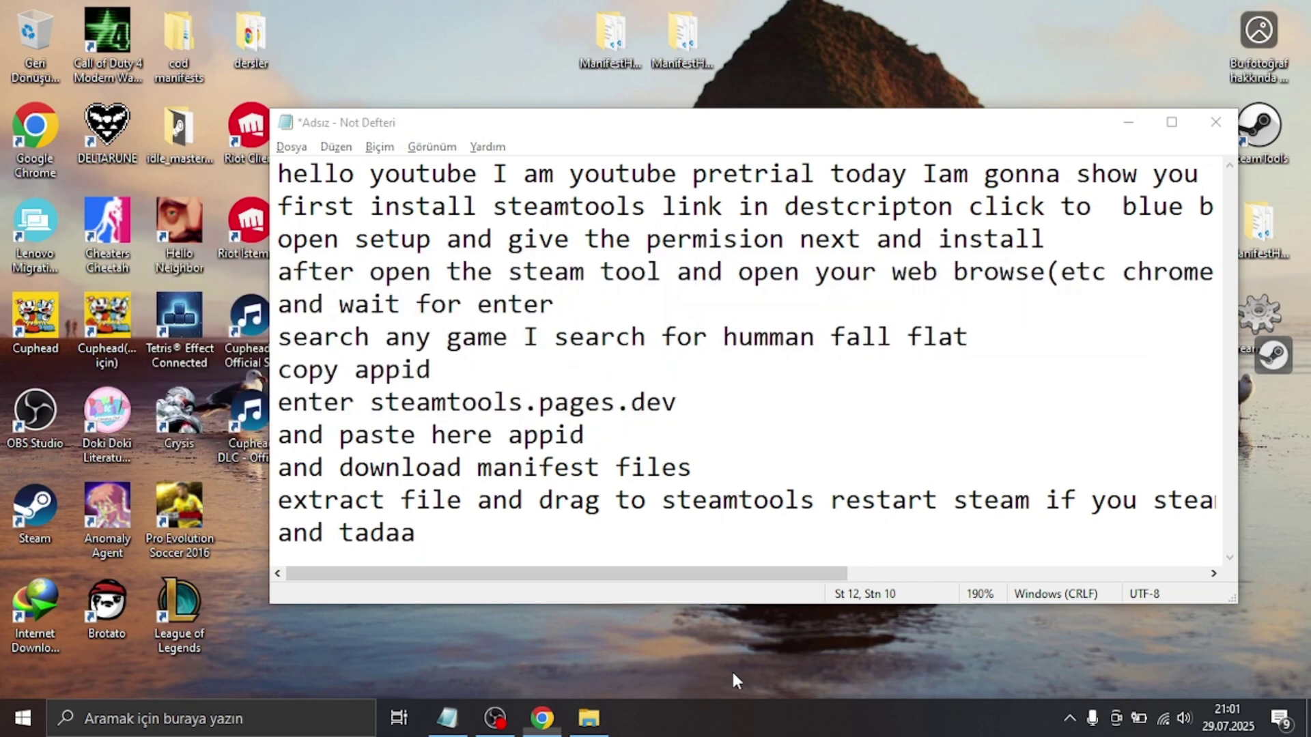
key("alt+Tab")
key("alt+Tab")
key("alt+Tab")
key("alt+Tab")
key("alt+Tab")
Step: Bring Notepad to the front and add "I back a moment later" to the twelfth line
key("alt+Tab")
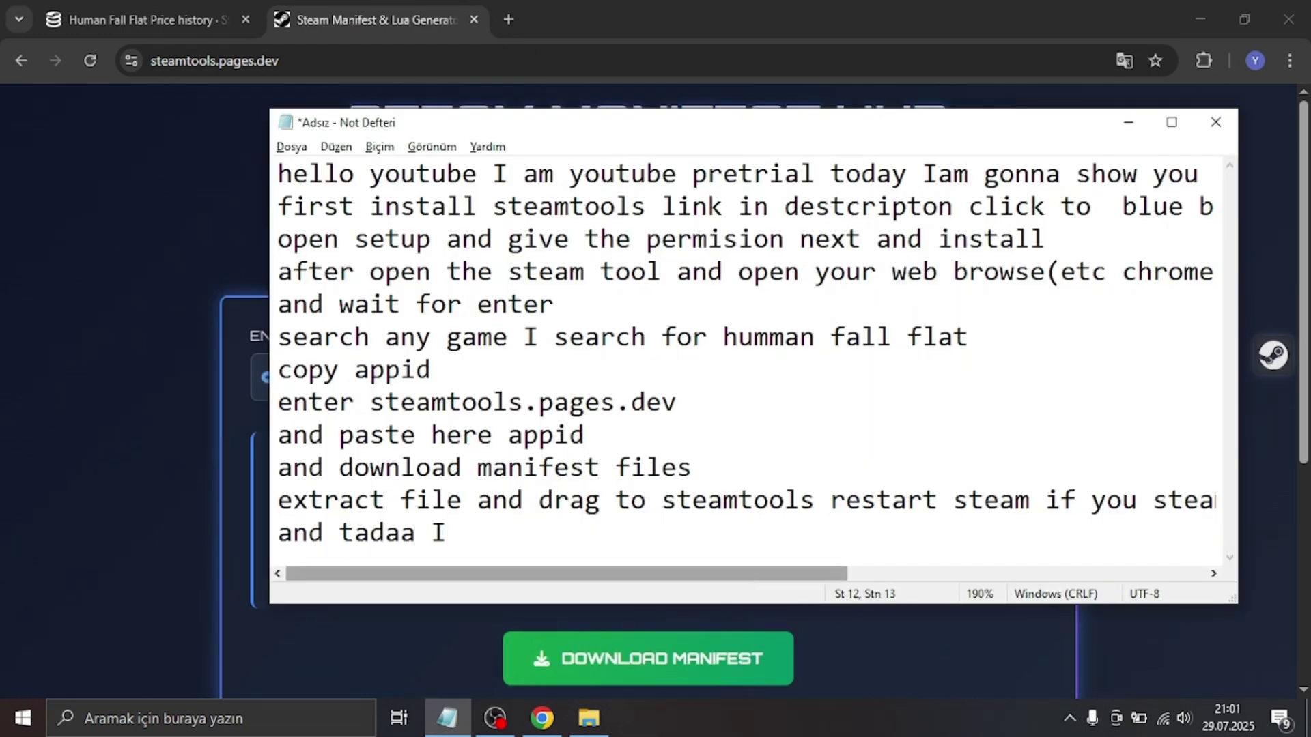
type("back a")
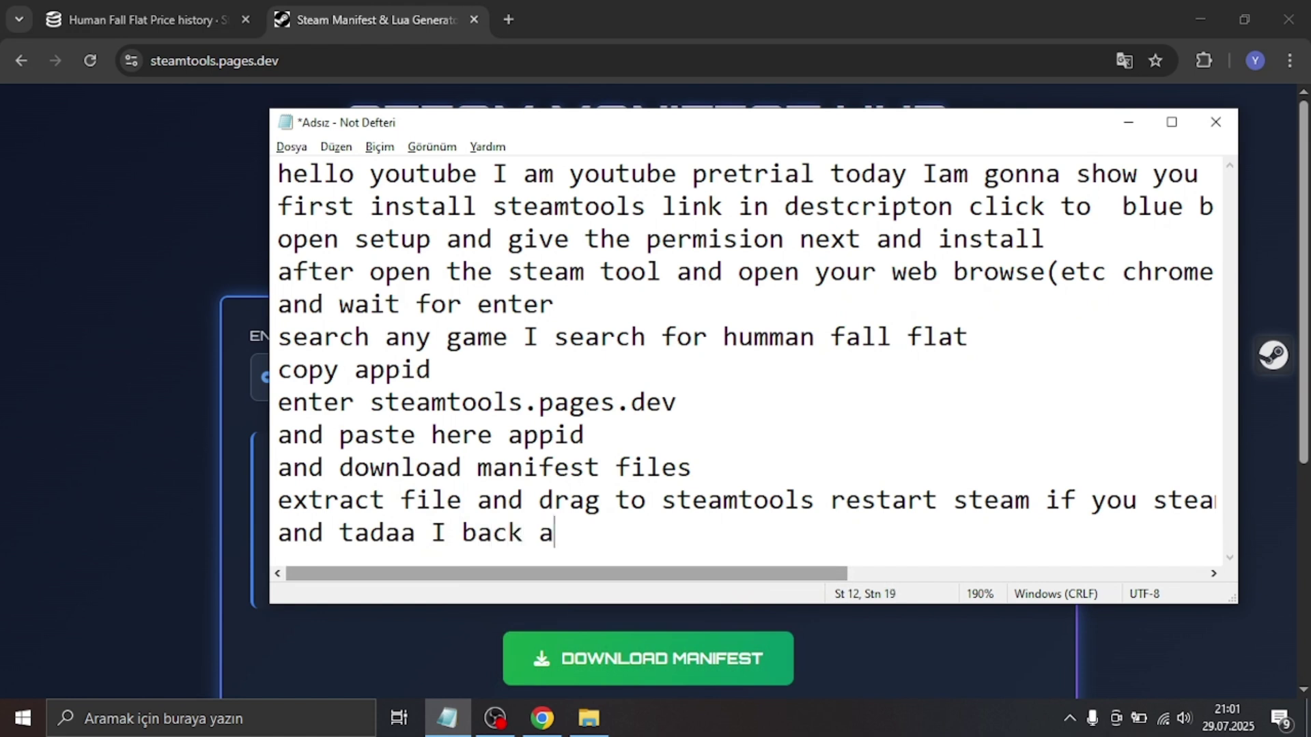
type(" momen")
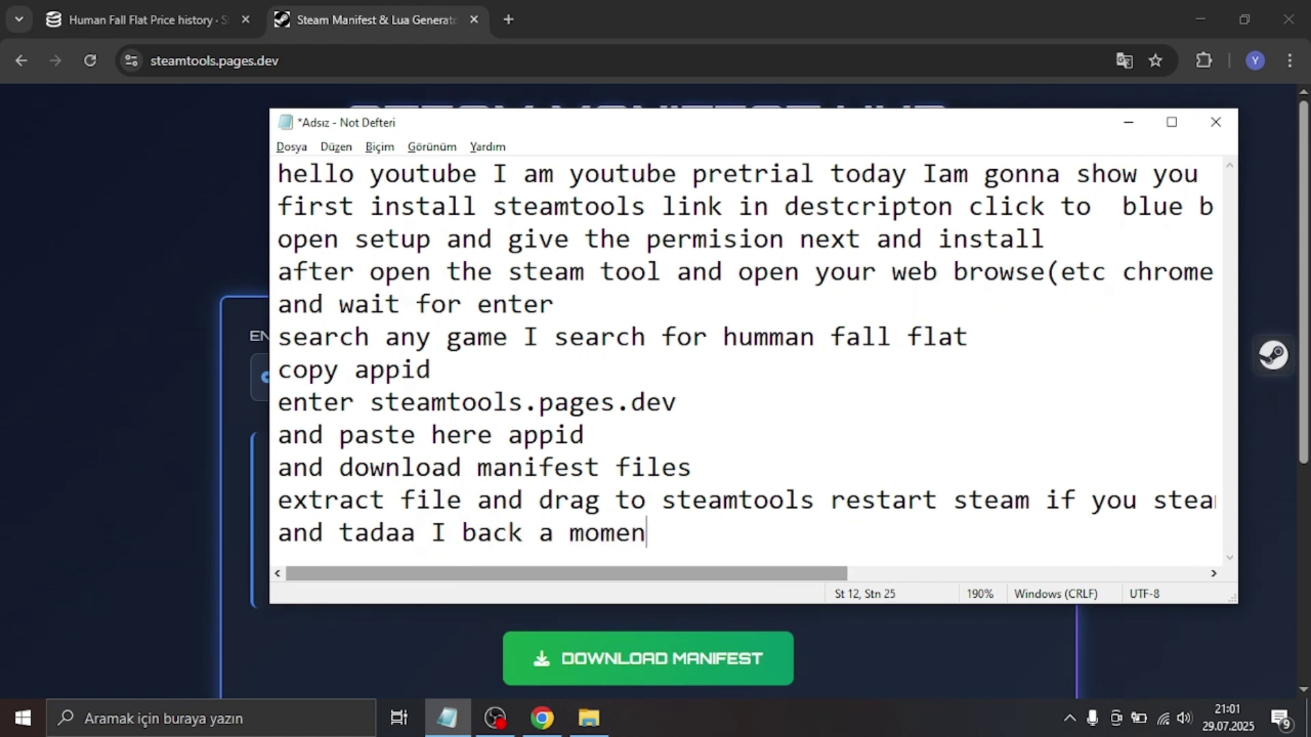
type("t later")
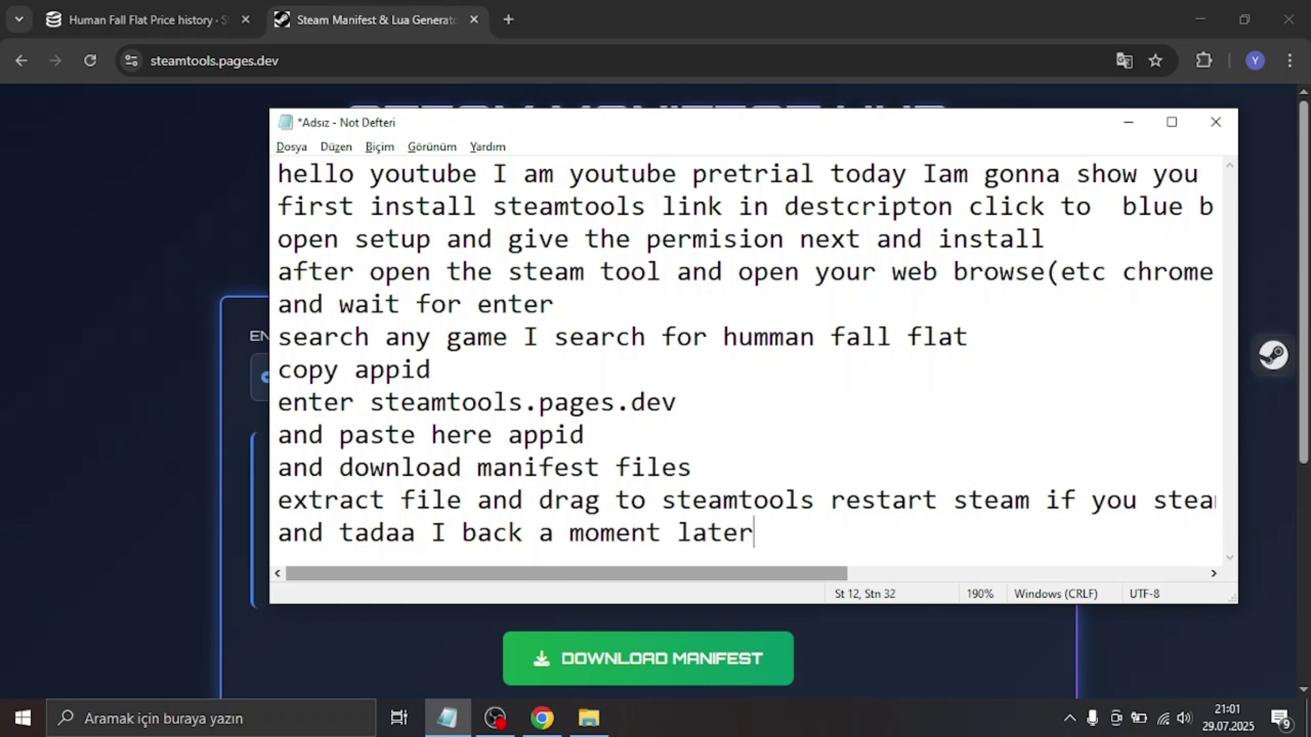
Step: Return to the Notepad notes after cycling through the open windows and add "no need" to the twelfth line
key("alt+Tab")
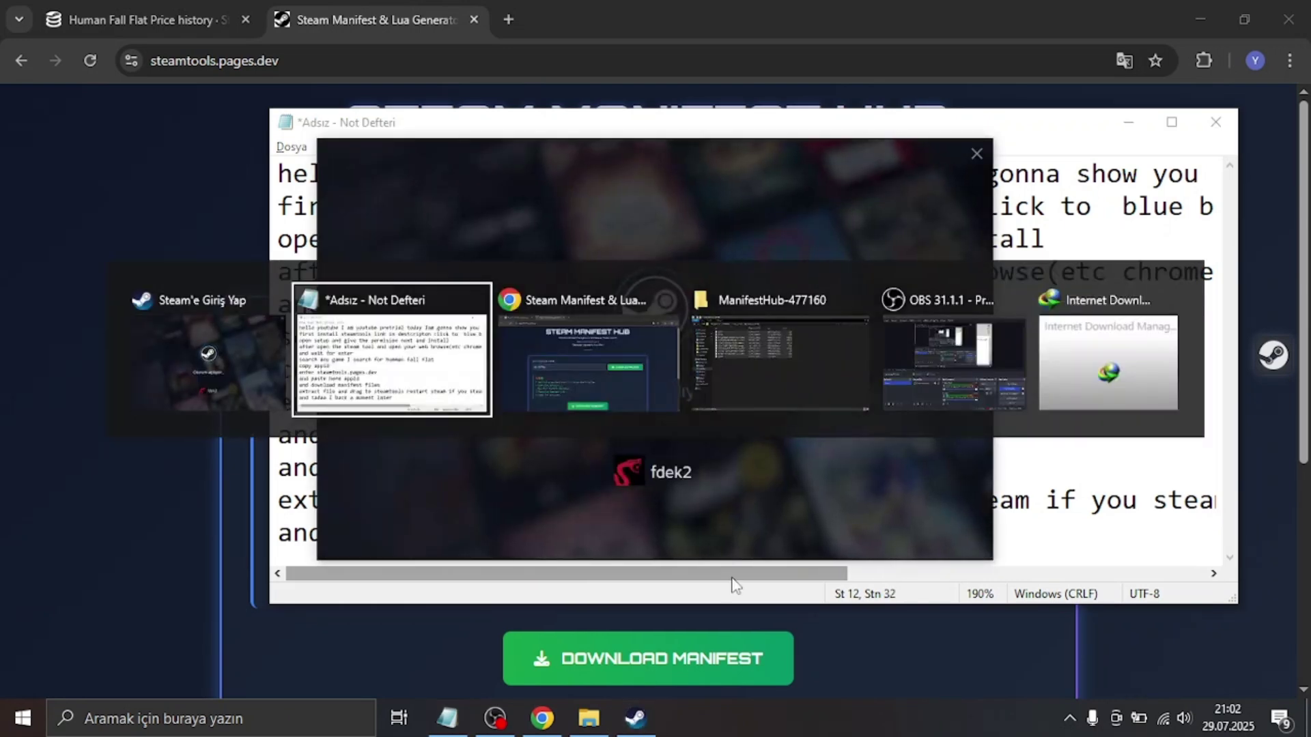
key("Tab")
key("Tab")
key("Tab")
key("Tab")
key("Tab")
key("Tab")
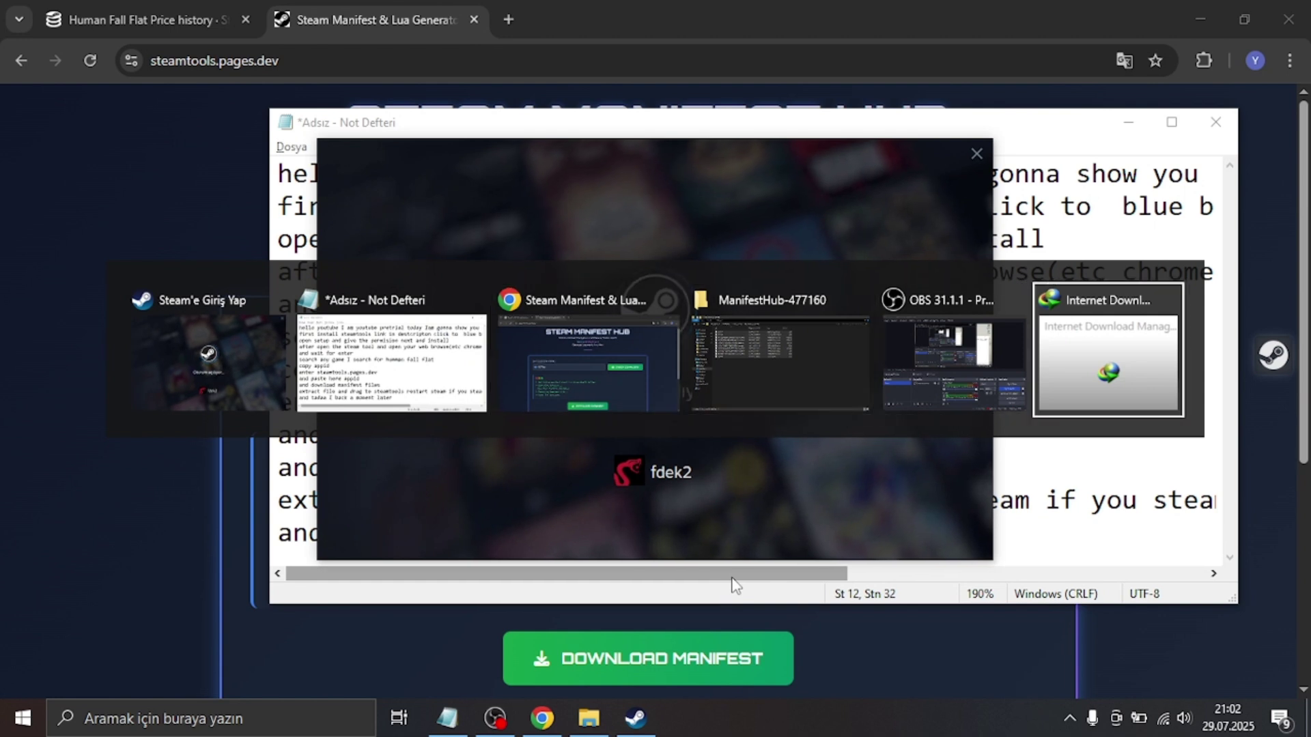
type("n")
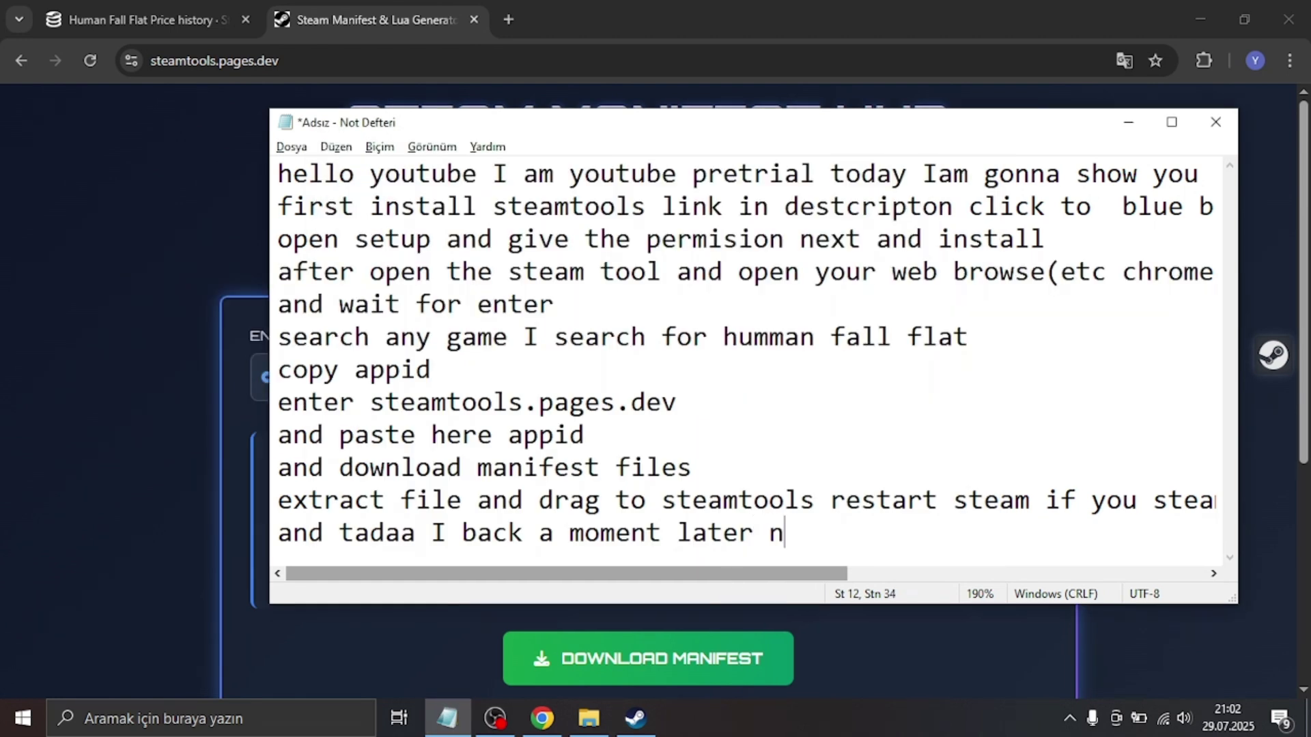
type("o n")
key("BackSpace")
type("nned")
key("BackSpace")
key("BackSpace")
key("BackSpace")
type("eed")
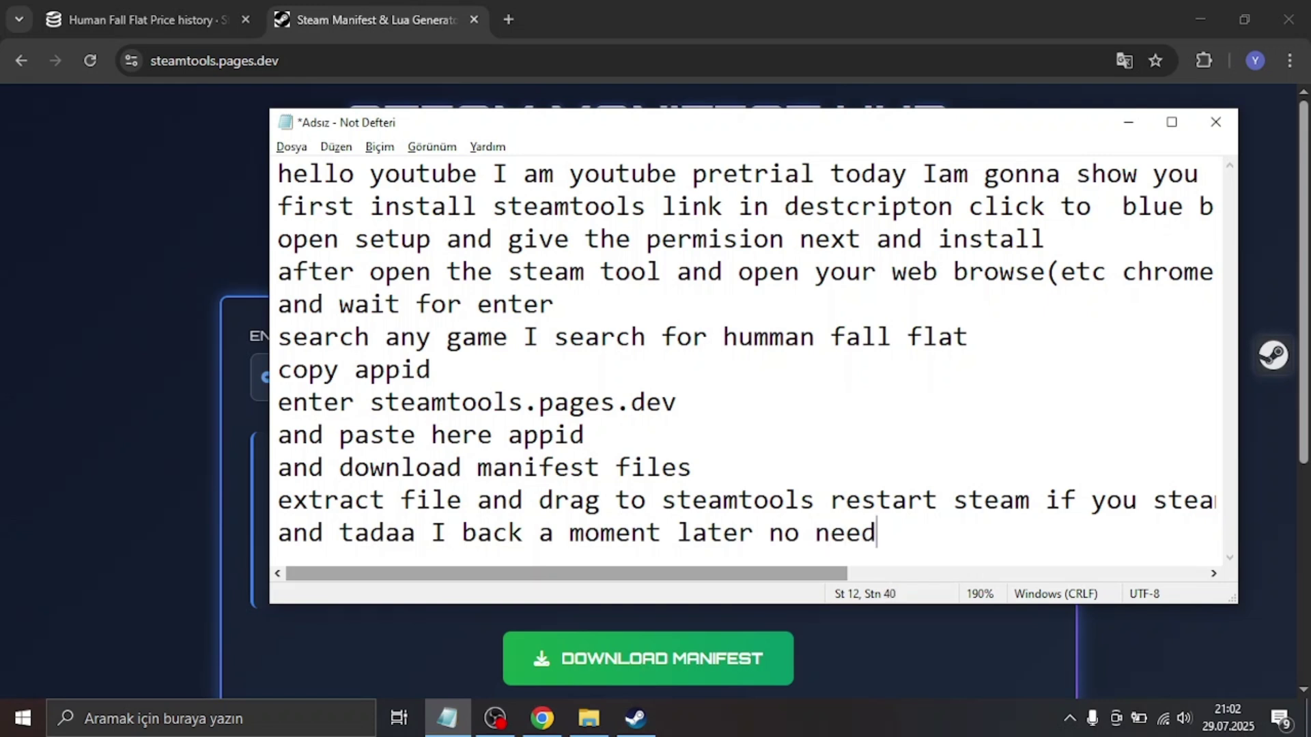
Step: Continue the twelfth line with "steam is launch", returning to the notes when Steam's window takes over
type(" steam i")
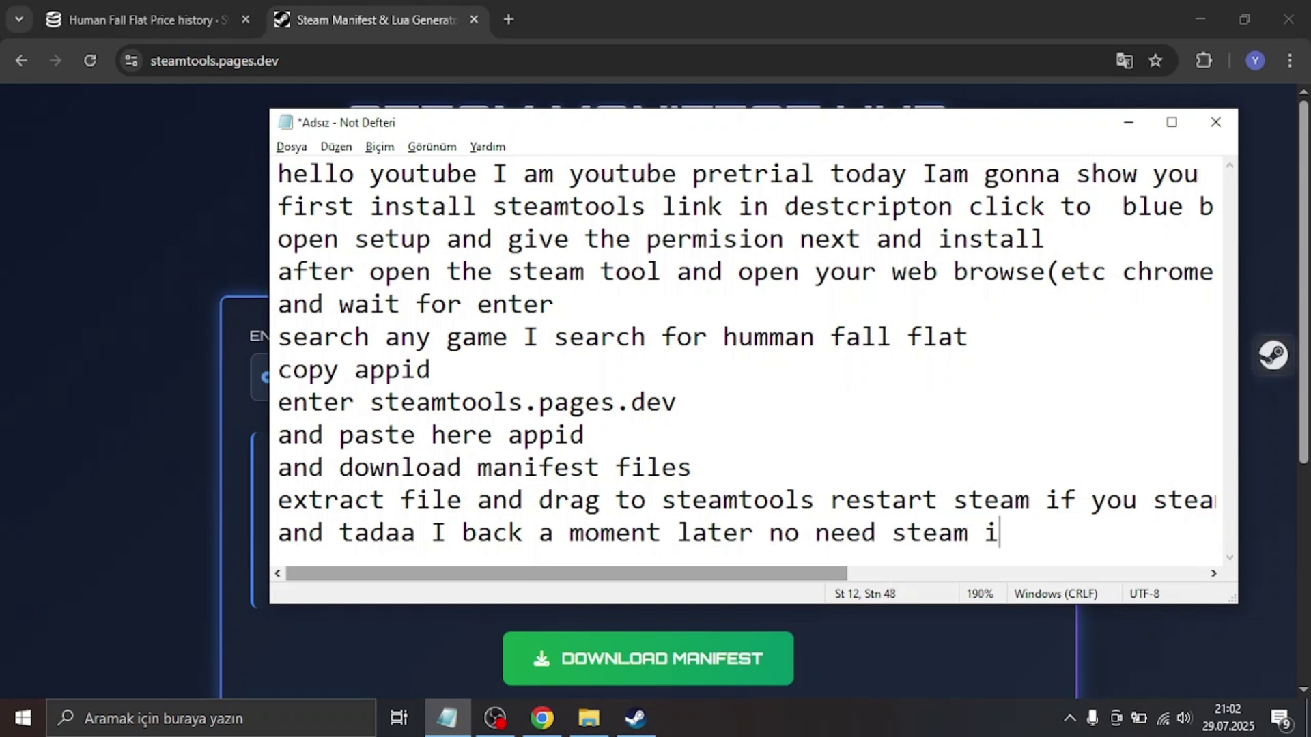
type("s oep")
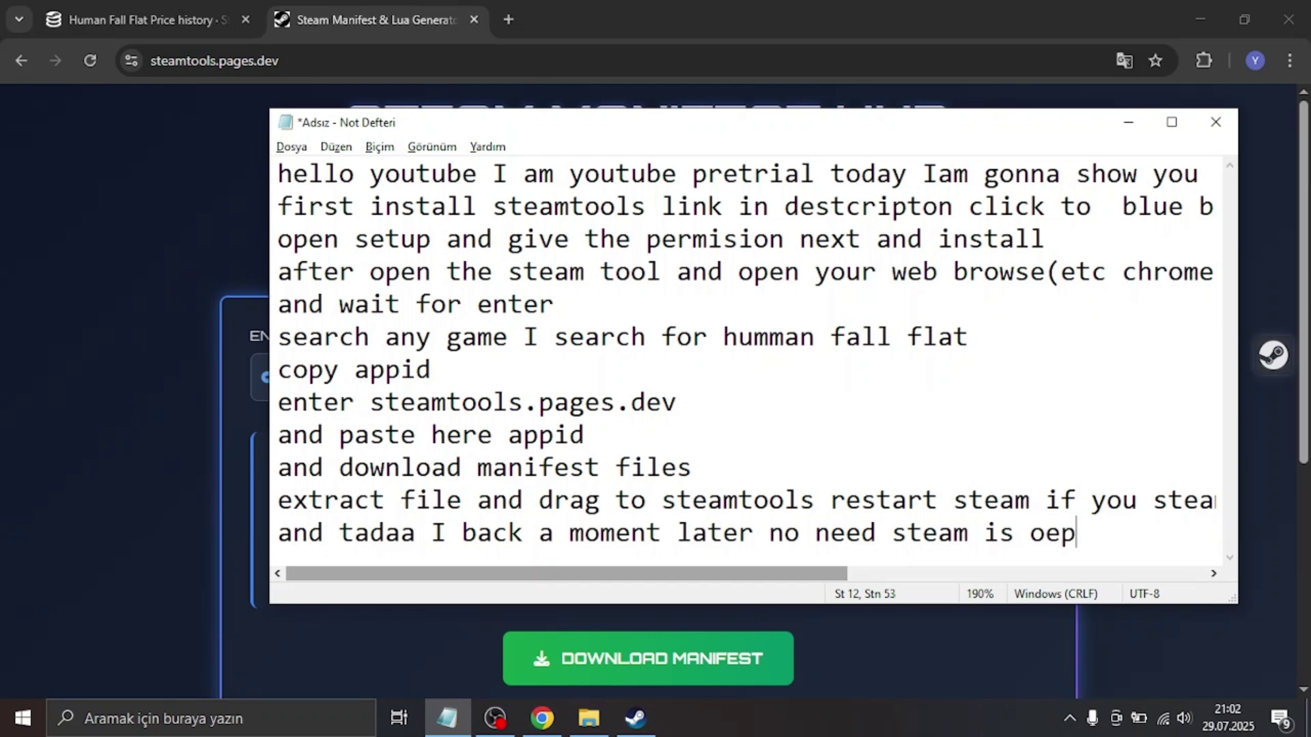
key("BackSpace")
key("BackSpace")
key("BackSpace")
type("l")
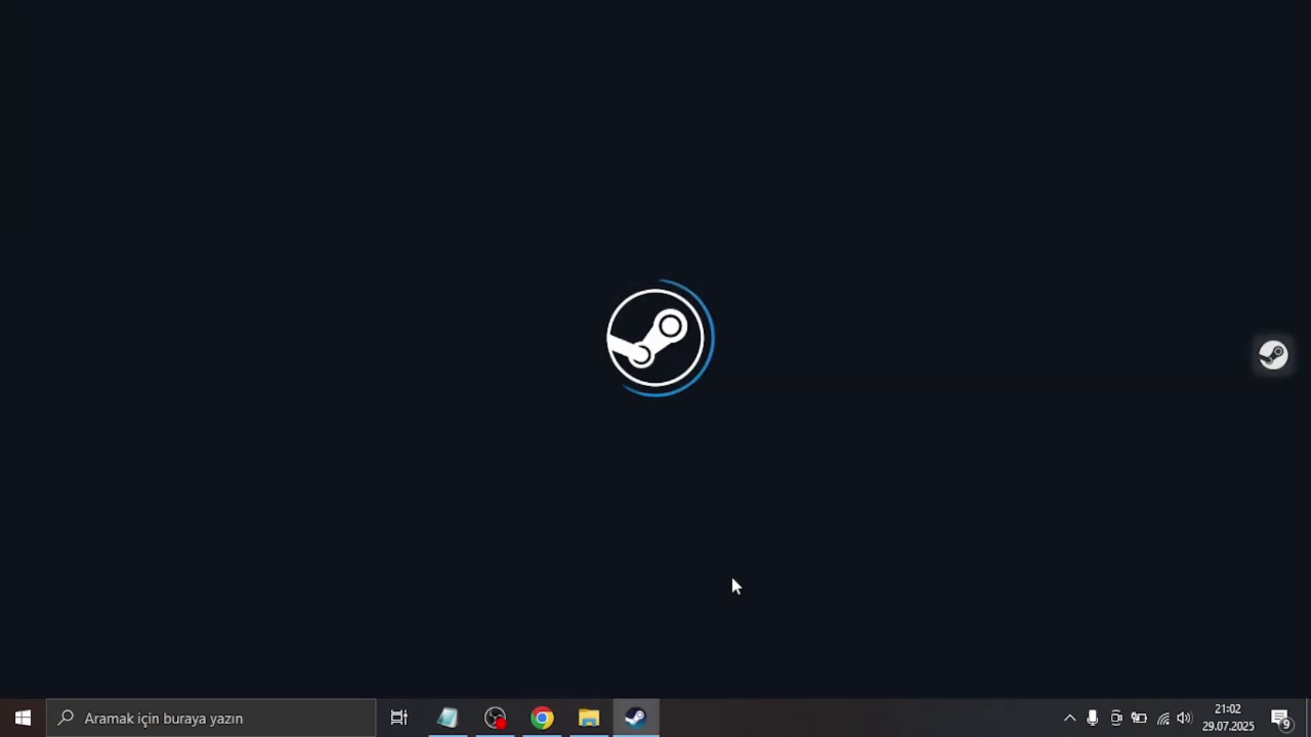
key("alt+Tab")
type("a")
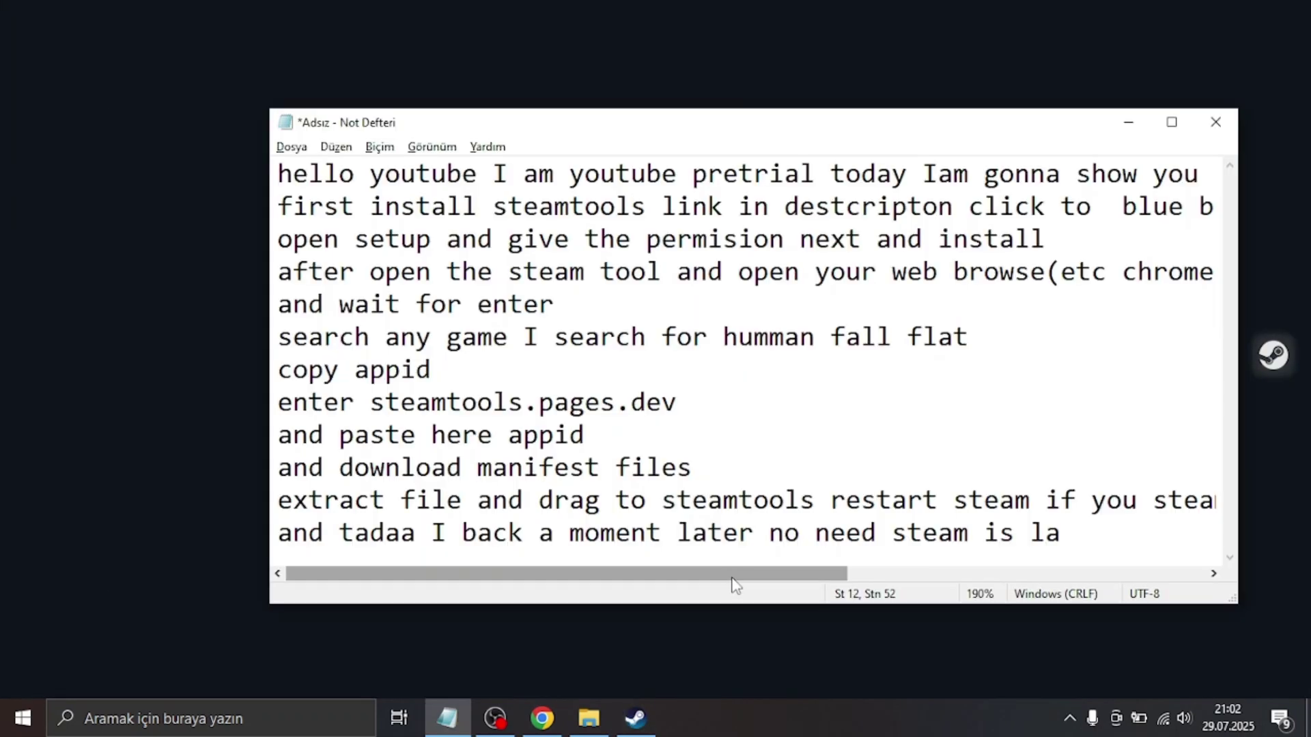
type("uncj")
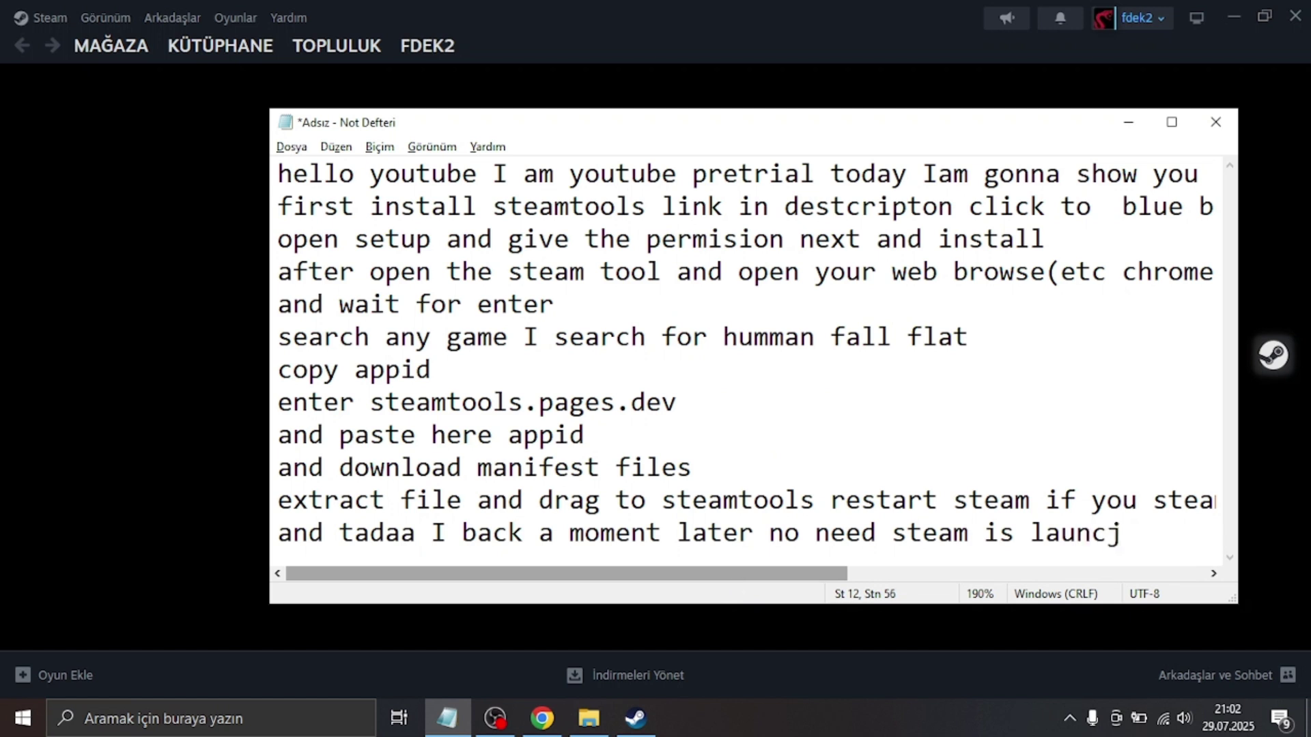
key("BackSpace")
type("h")
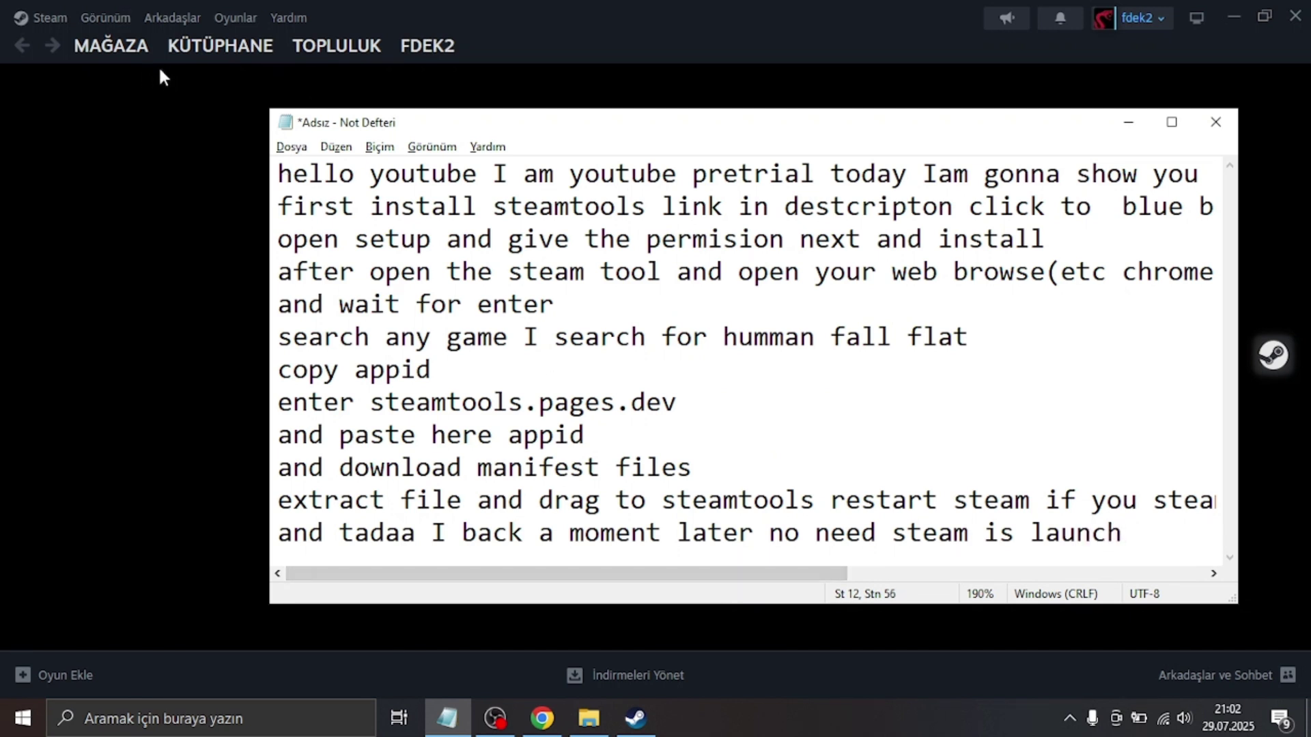
Step: Switch to Steam and open the game library
left_click(184, 52)
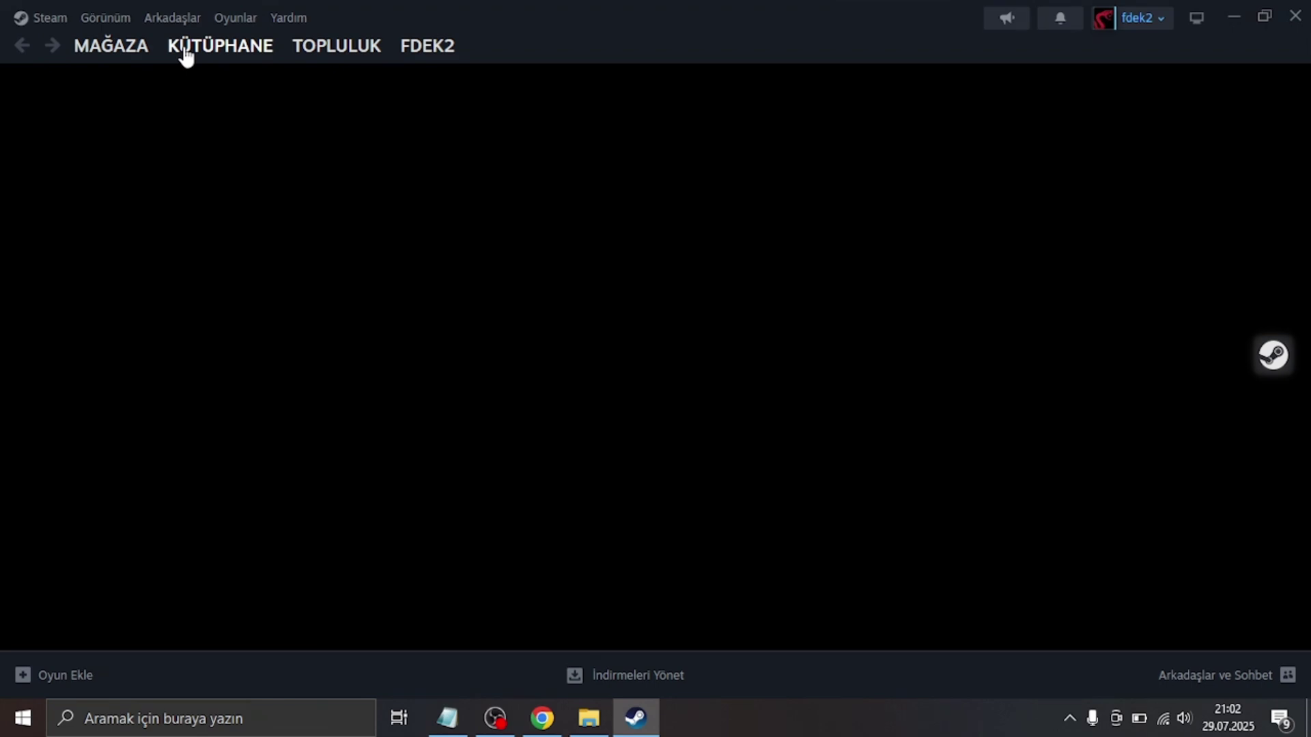
left_click(185, 55)
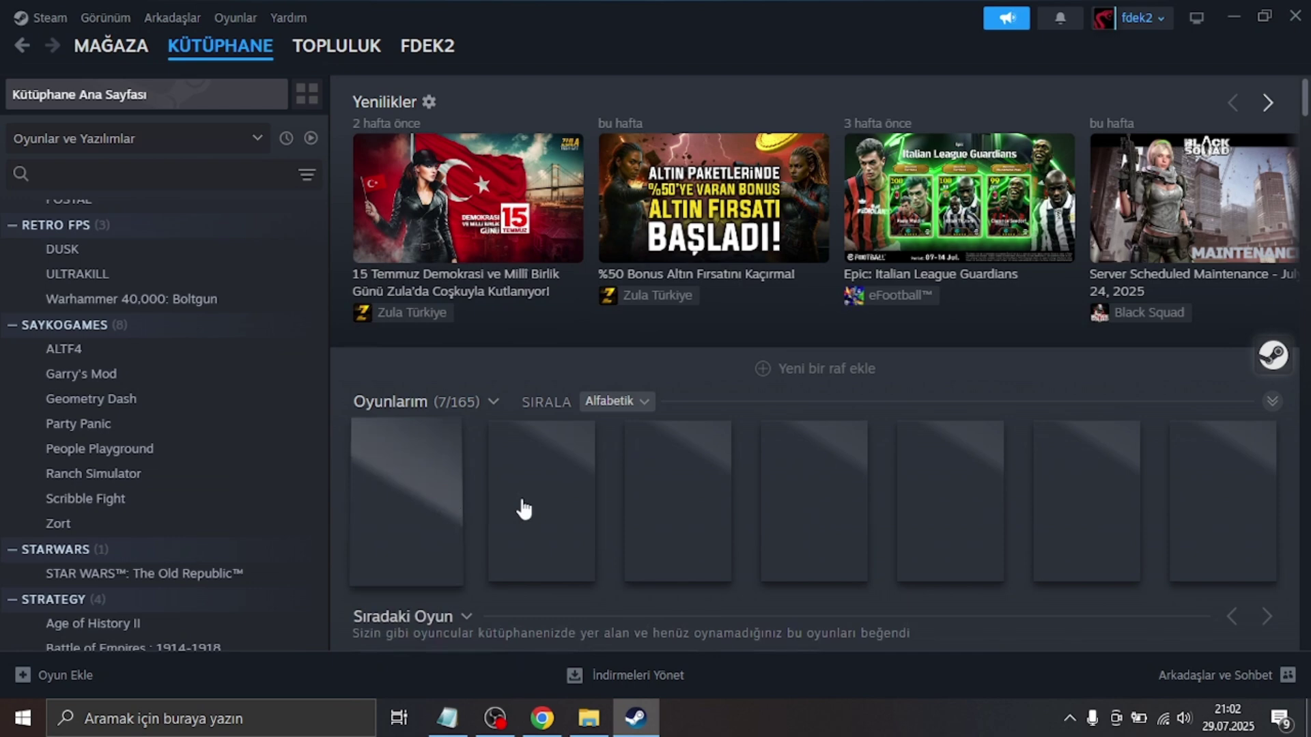
Step: Mute the Mic/Aux audio source in OBS and return to the Steam library
left_click(498, 724)
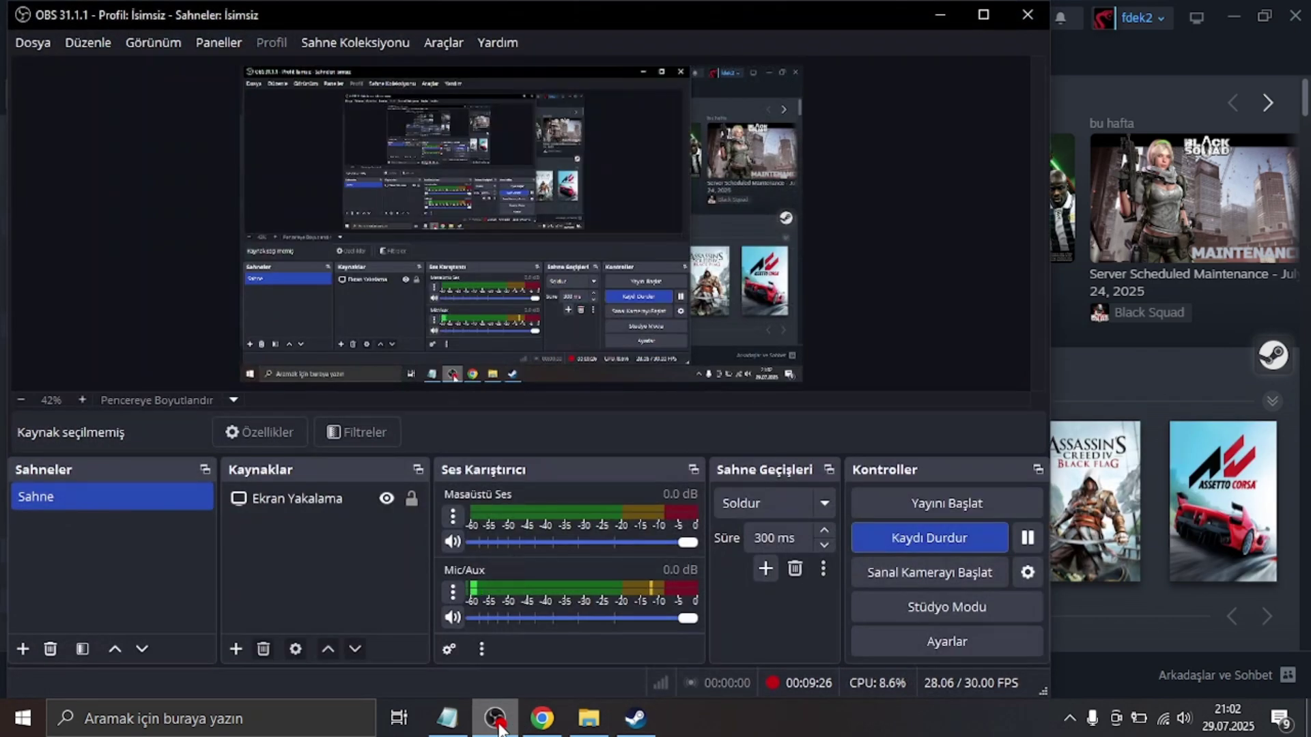
left_click(451, 618)
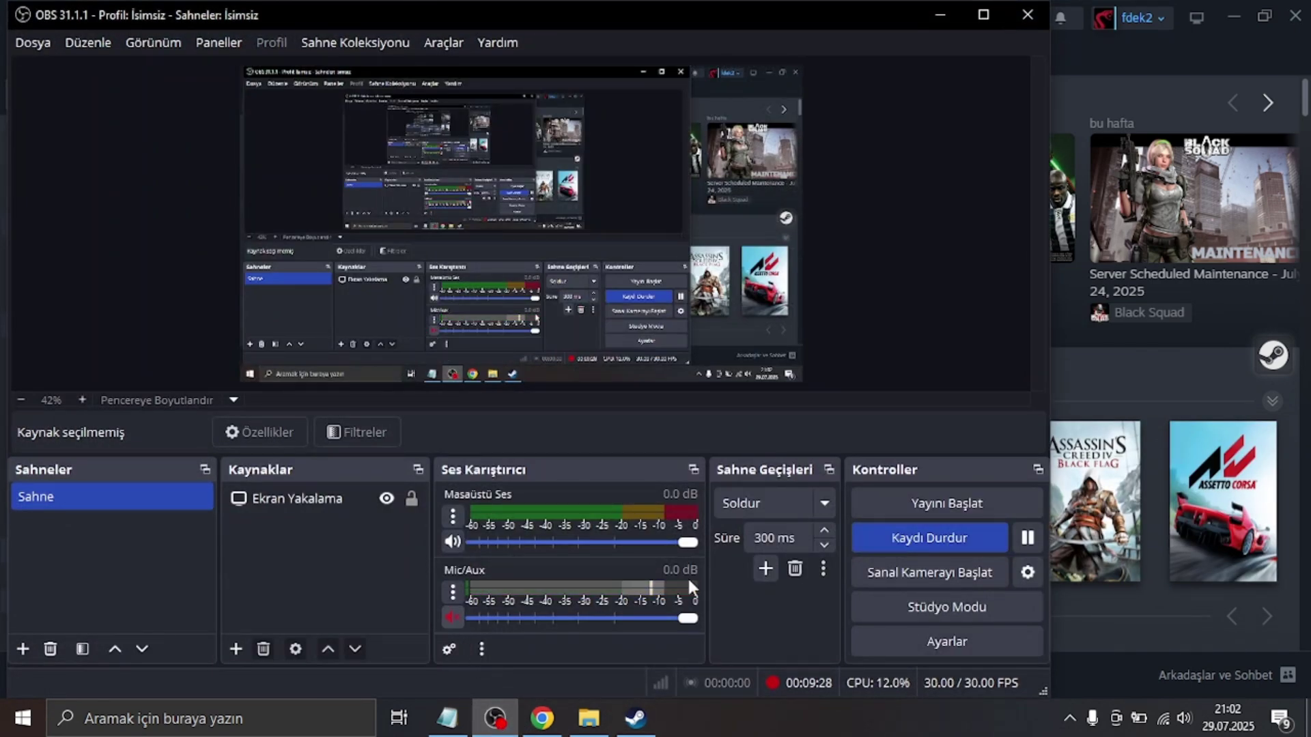
left_click(1134, 356)
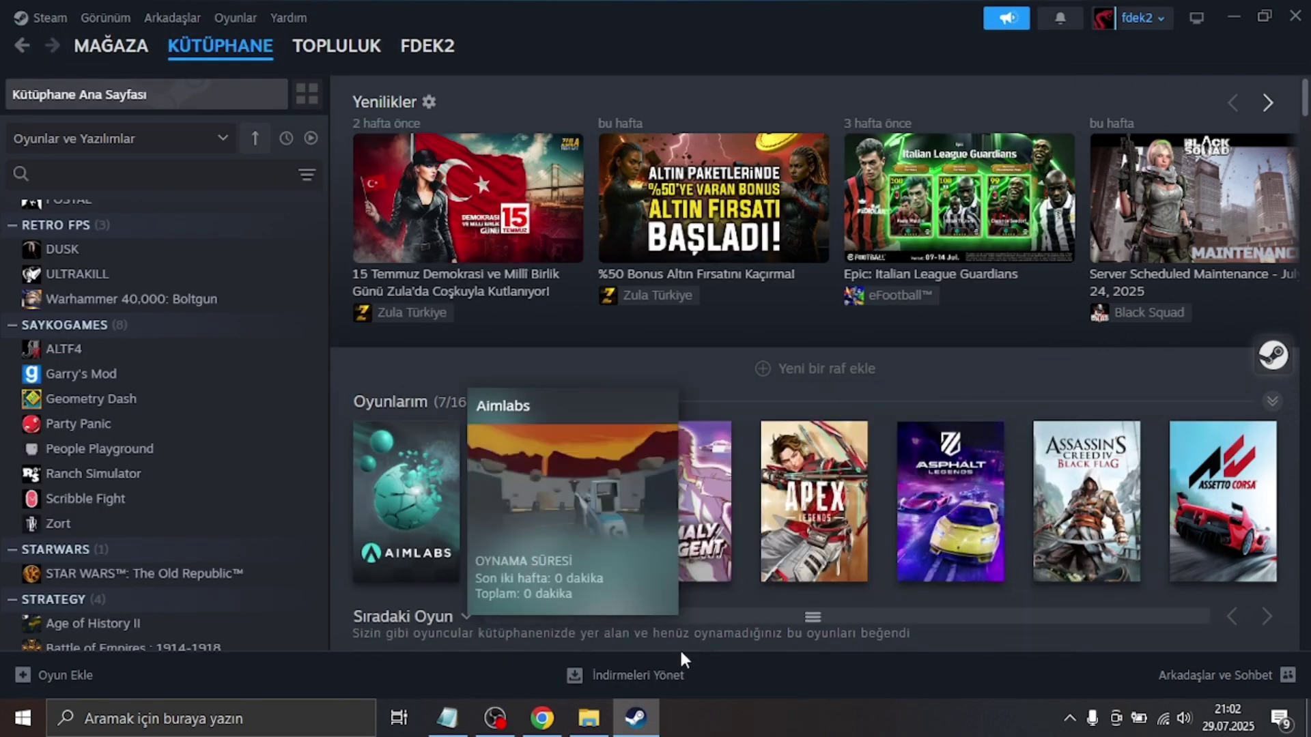
Step: Open Human Fall Flat from the library's uncategorized games, check its store page and return to the library
scroll(273, 535, "down", 10)
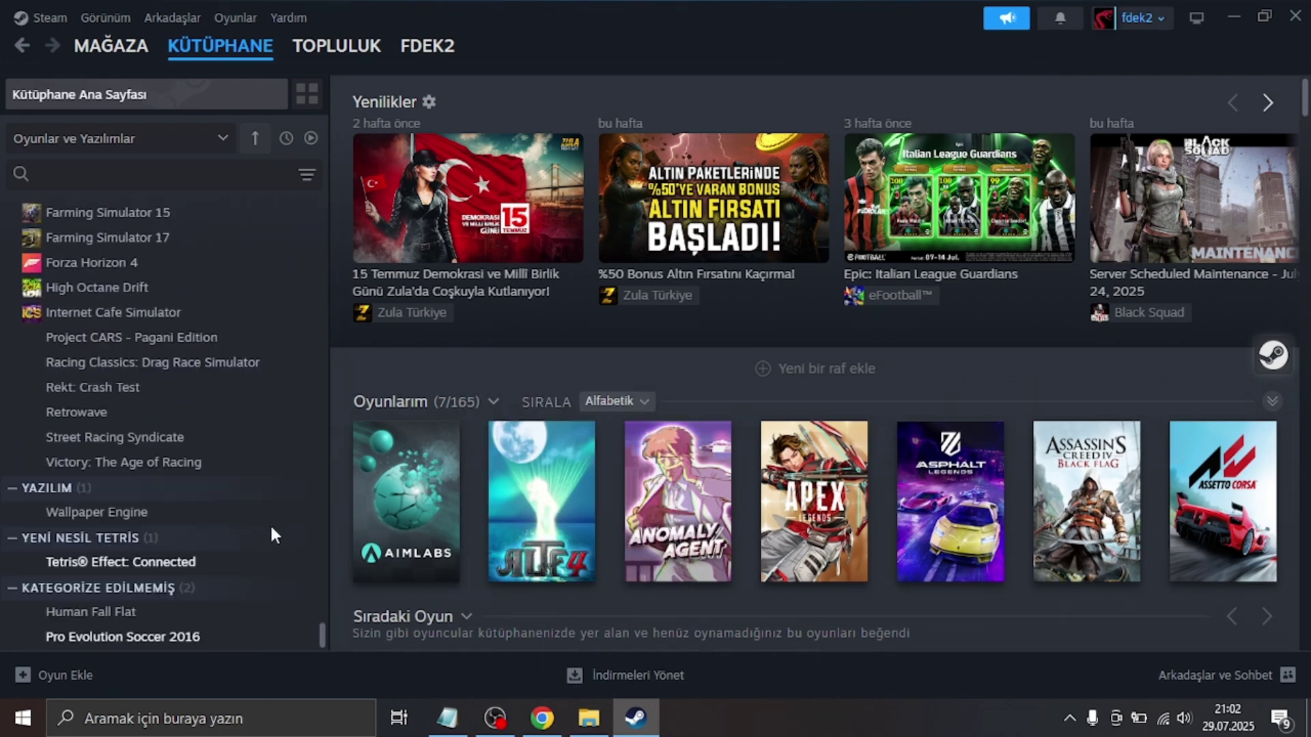
left_click(230, 618)
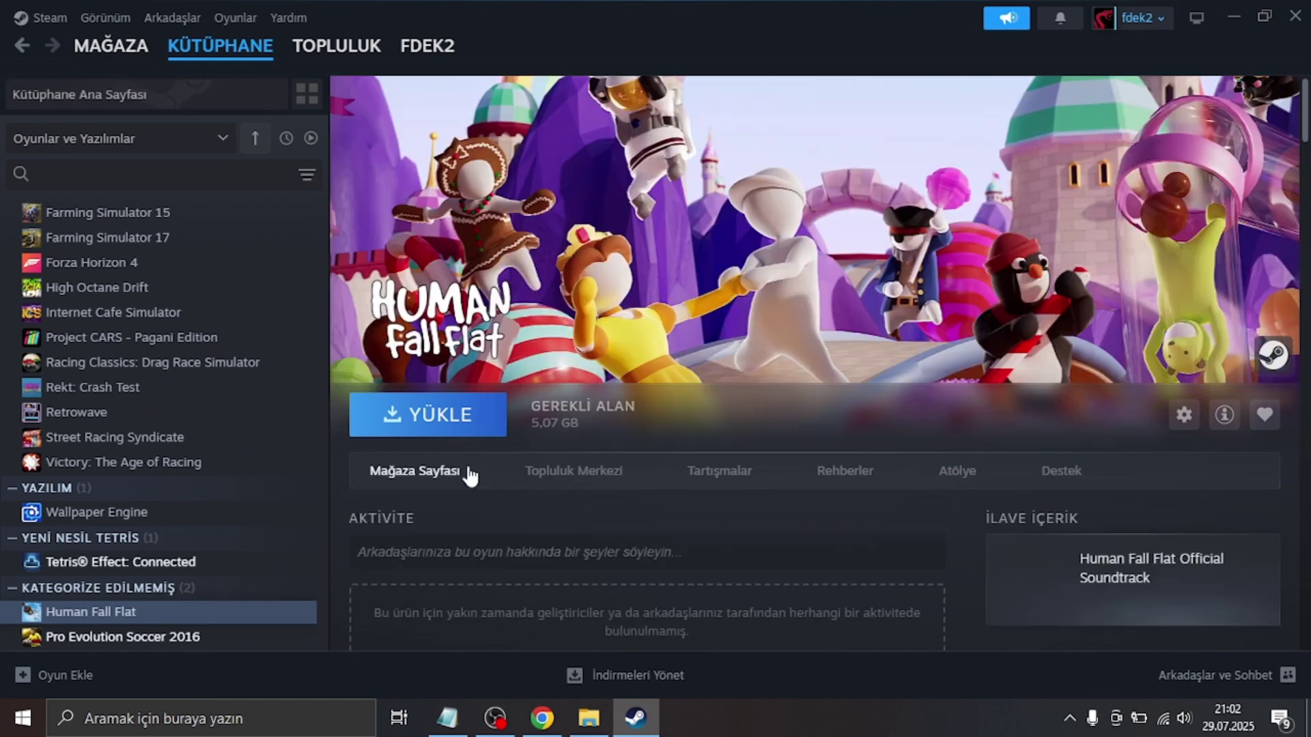
left_click(469, 476)
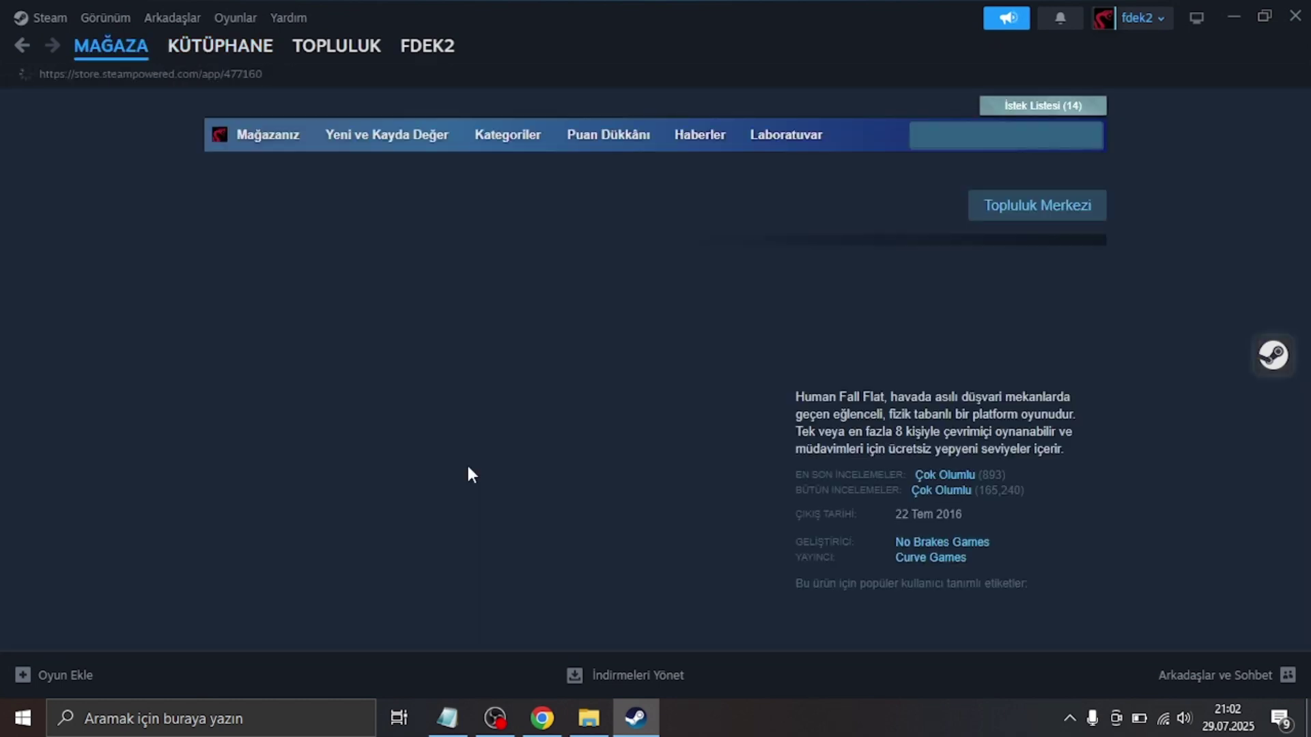
scroll(469, 471, "down", 10)
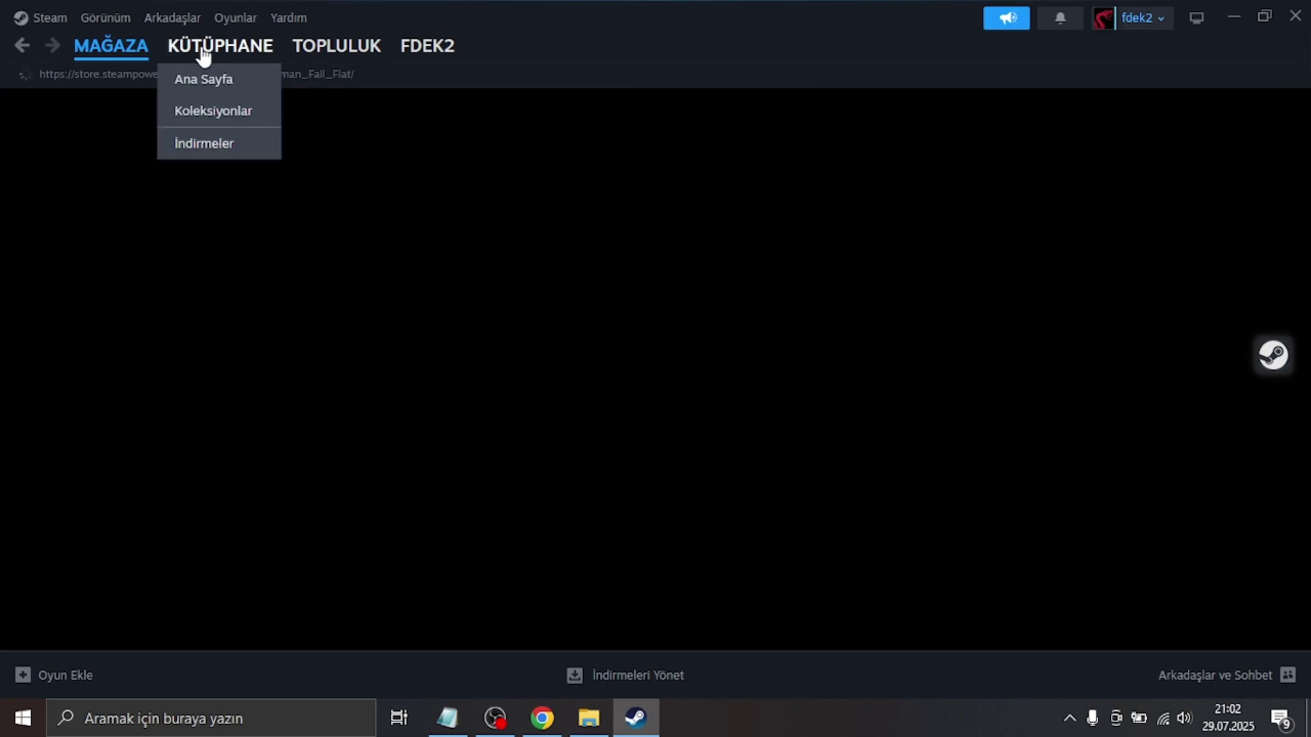
left_click(203, 51)
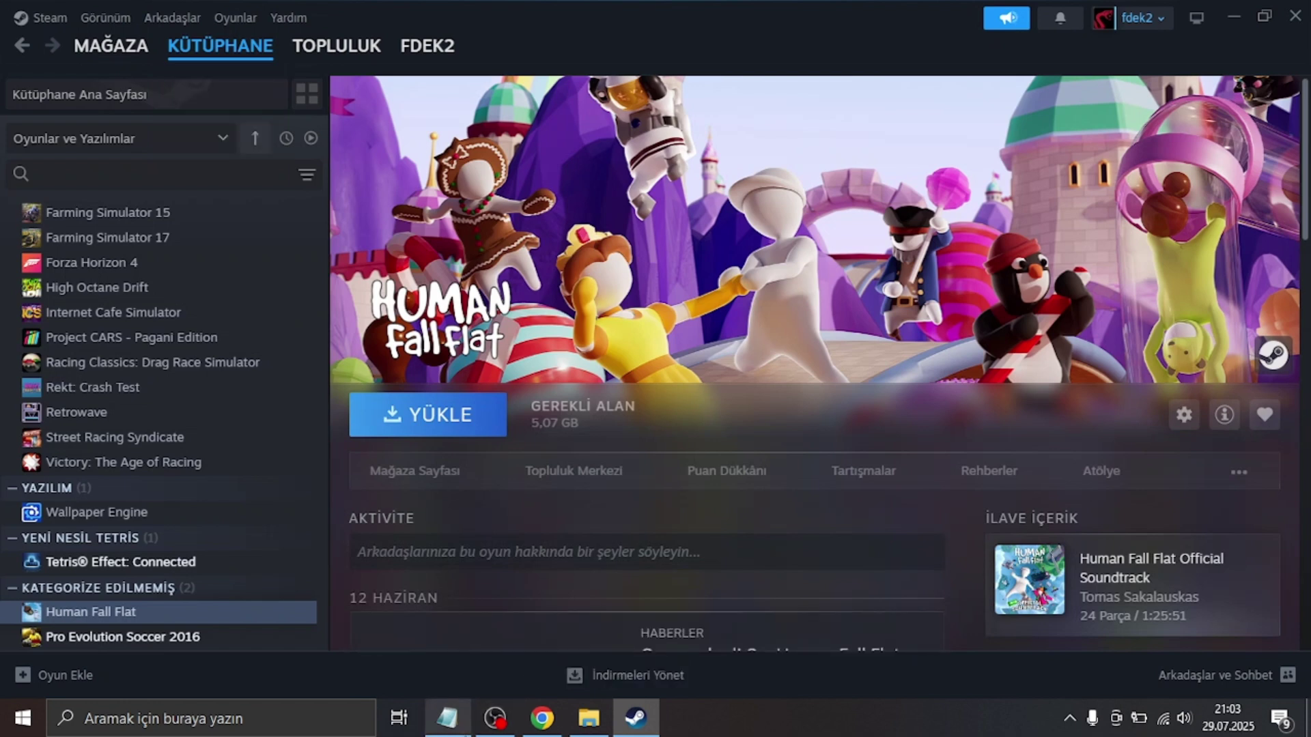
Step: Return to the Notepad notes and start a thirteenth line reading "U see Iam not own game but"
left_click(447, 718)
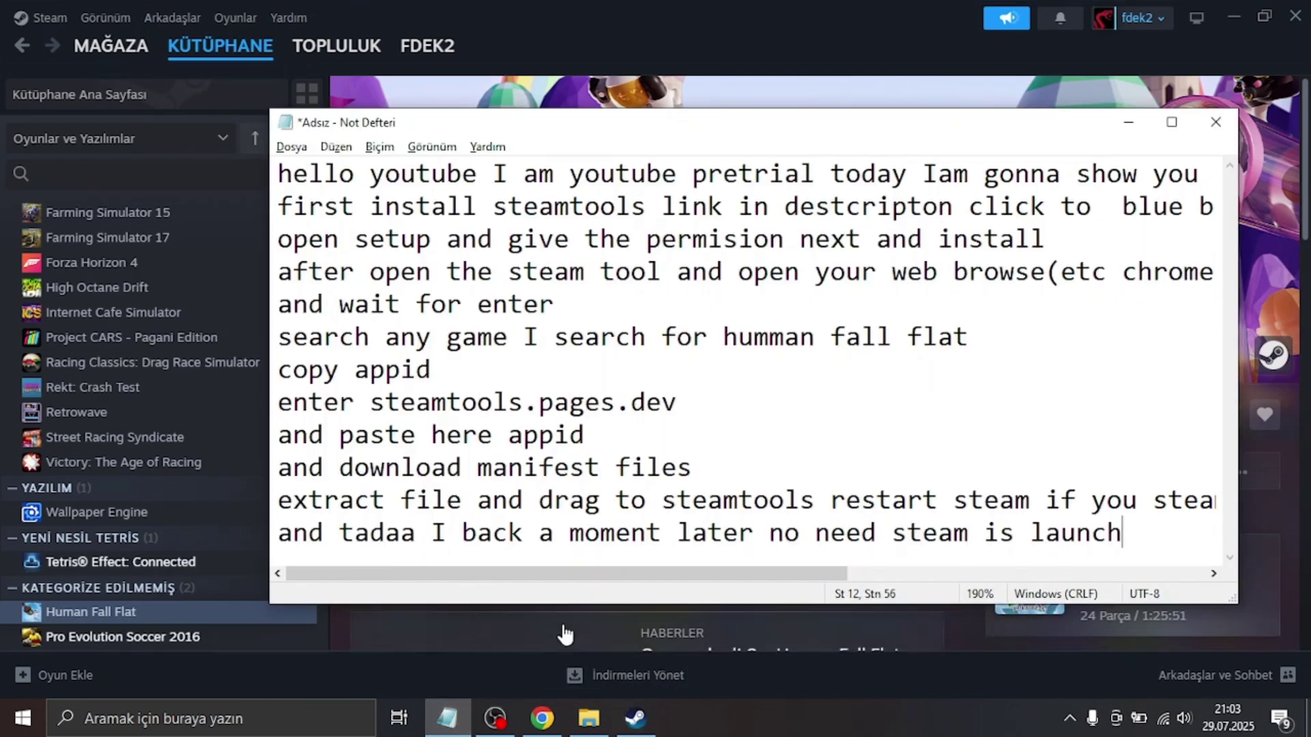
key("Return")
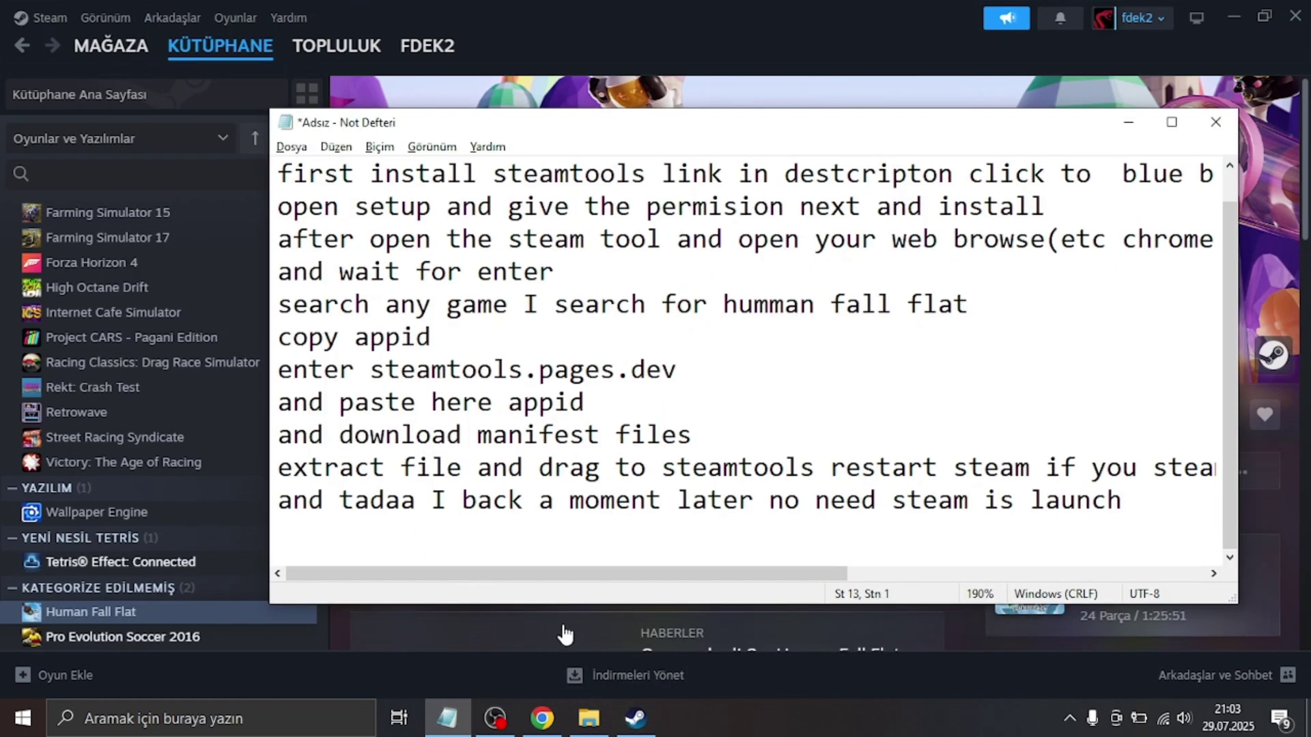
type("Y")
key("BackSpace")
type("U see I")
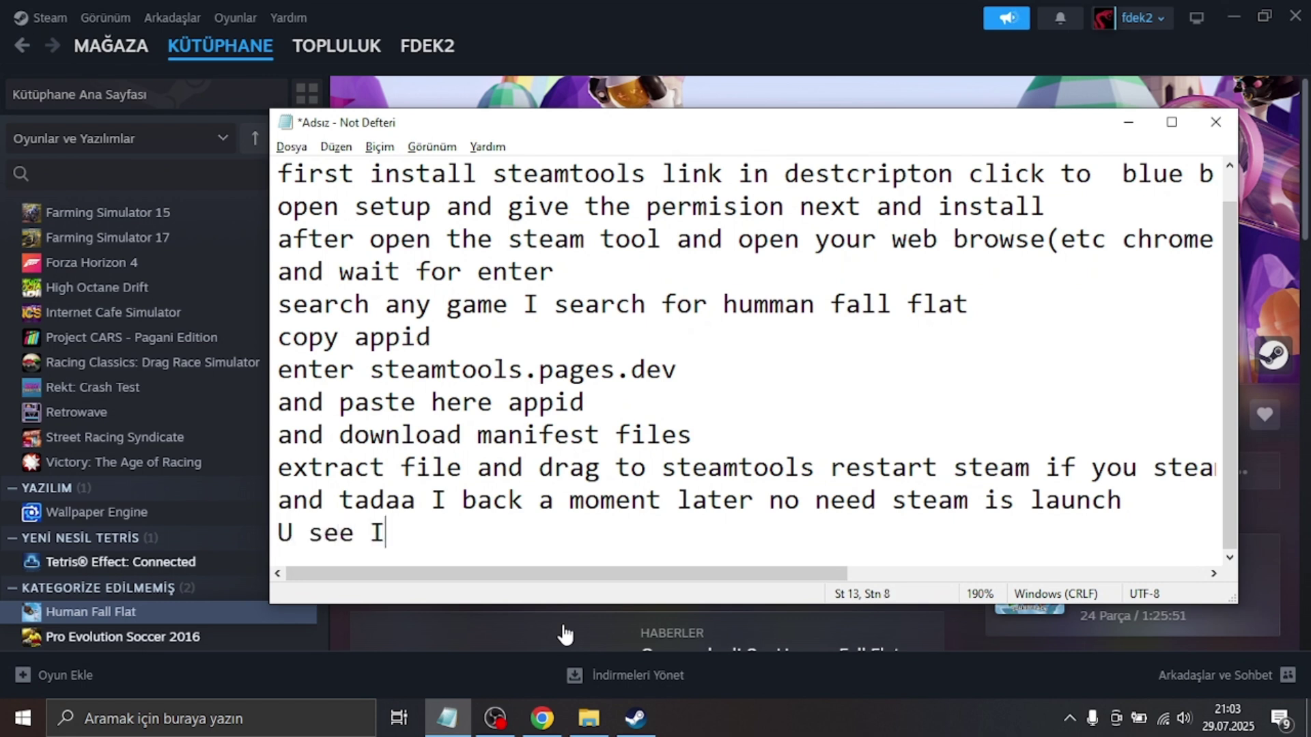
type("am no")
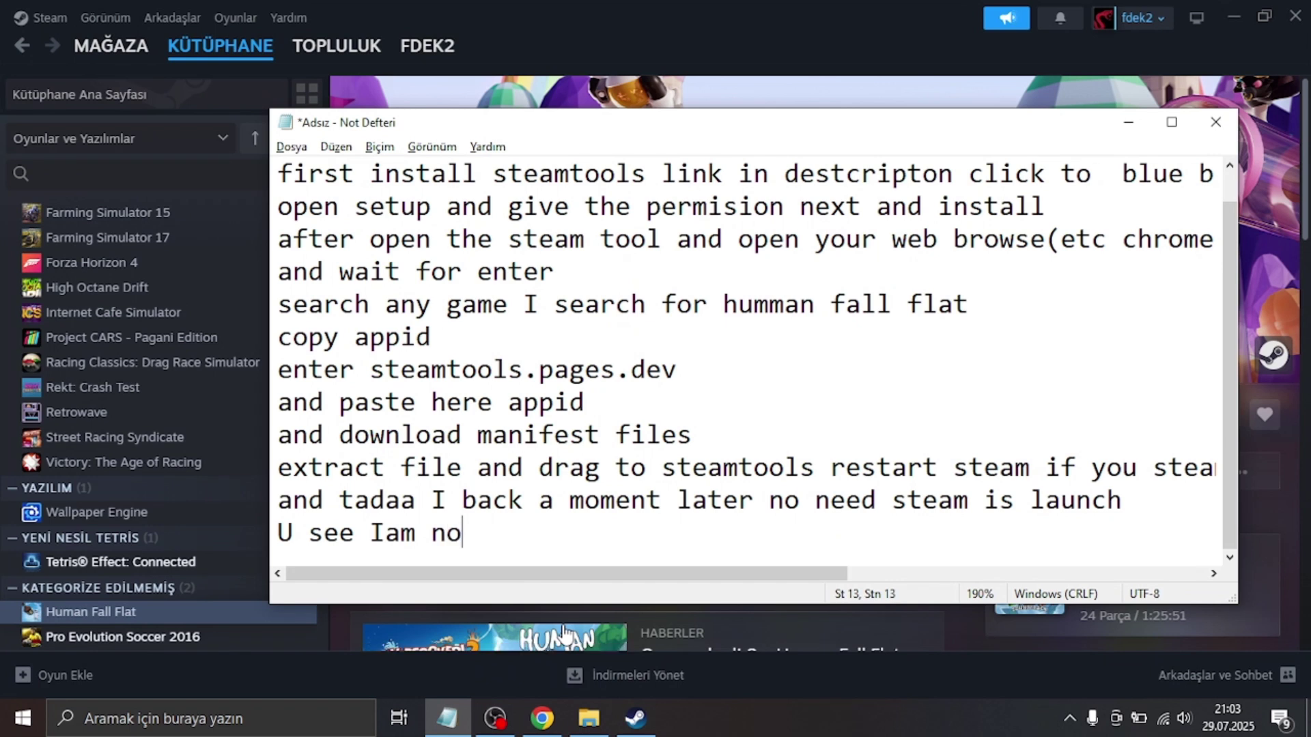
type("y")
key("BackSpace")
type("t own gaem")
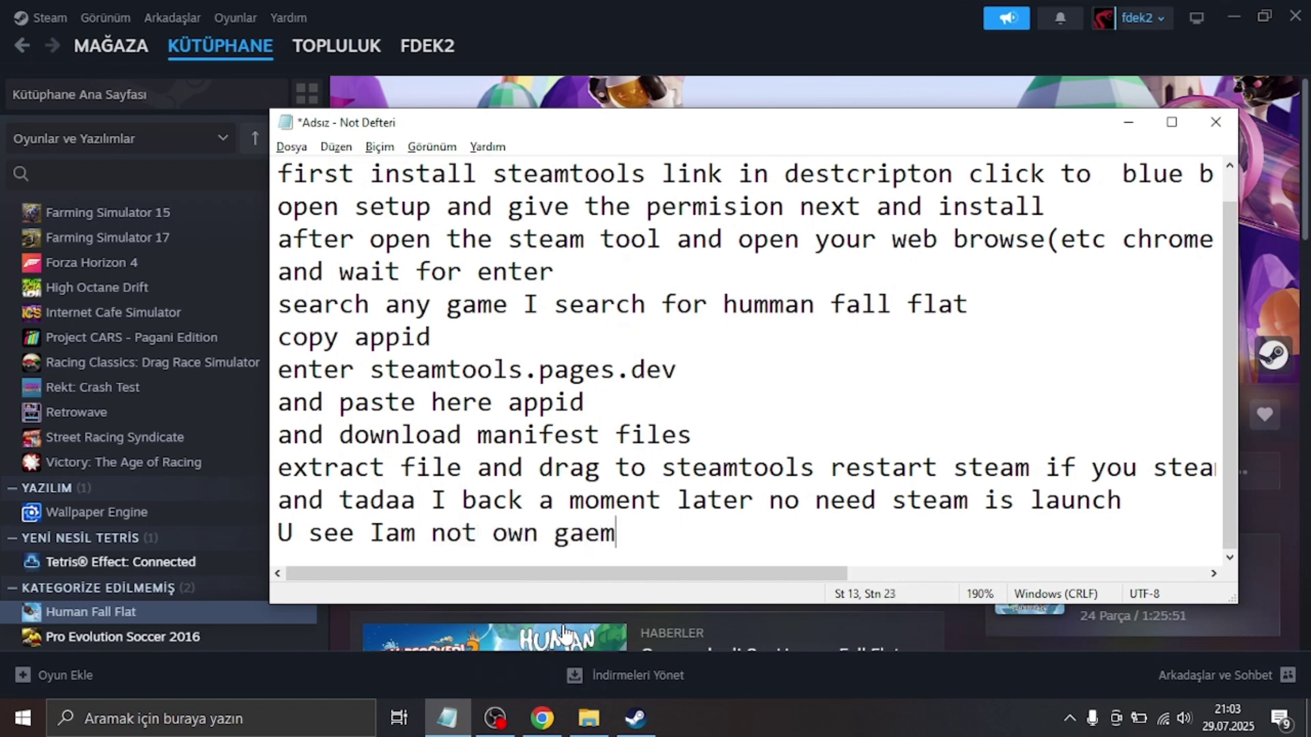
key("BackSpace")
key("BackSpace")
type("me but")
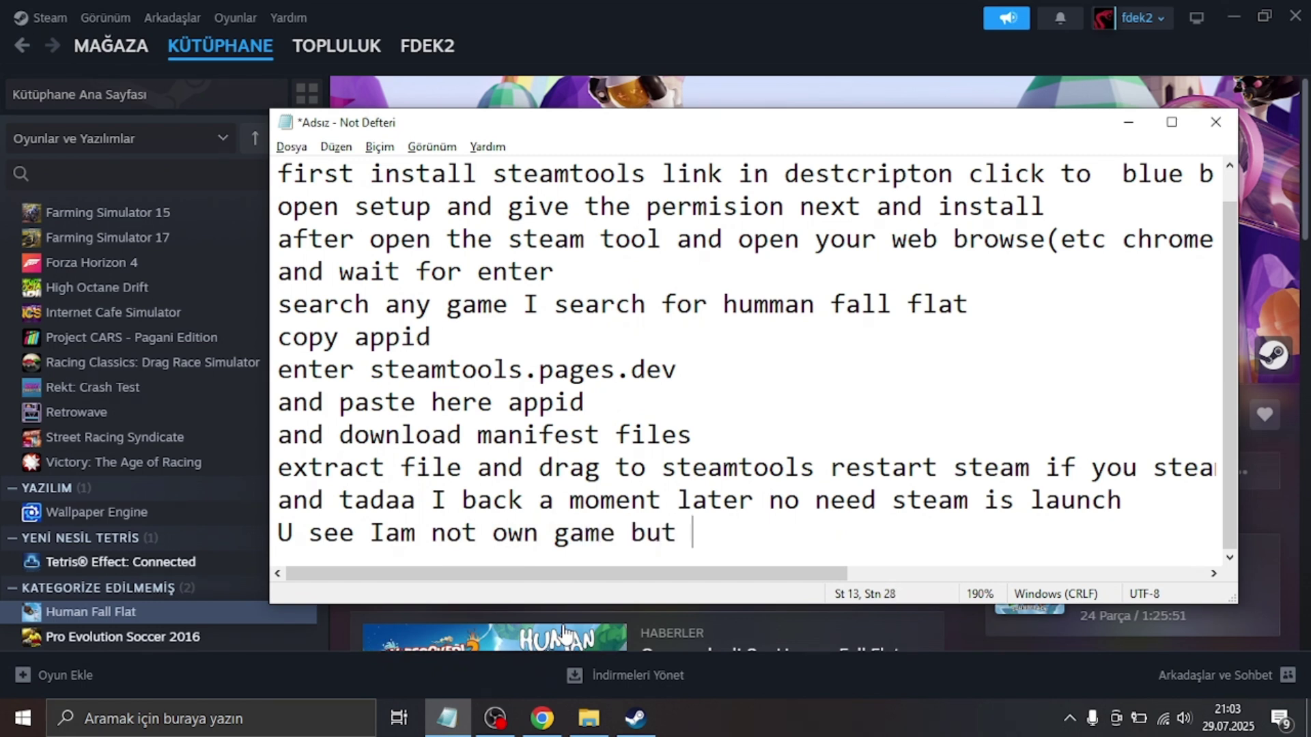
Step: Continue the thirteenth line with "I can install and play"
type(" Ic")
key("BackSpace")
type("can ind")
key("BackSpace")
type("s")
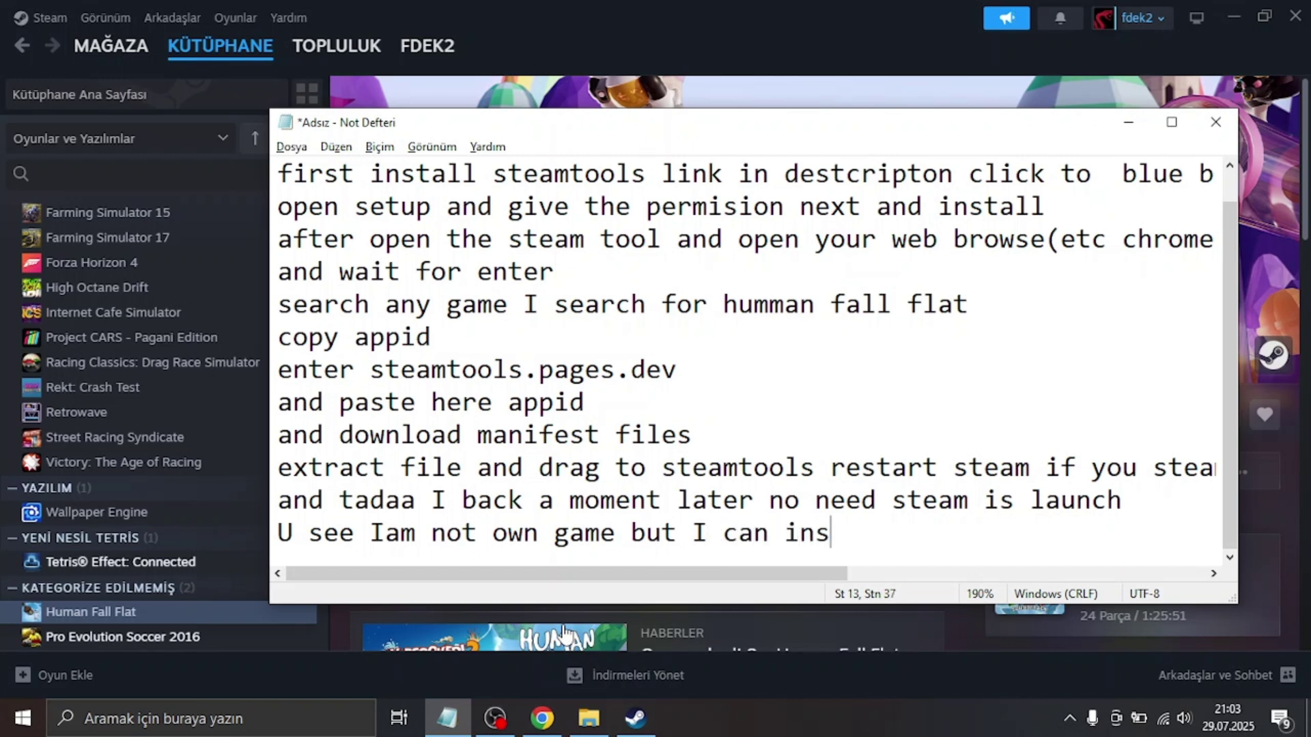
type("tall and")
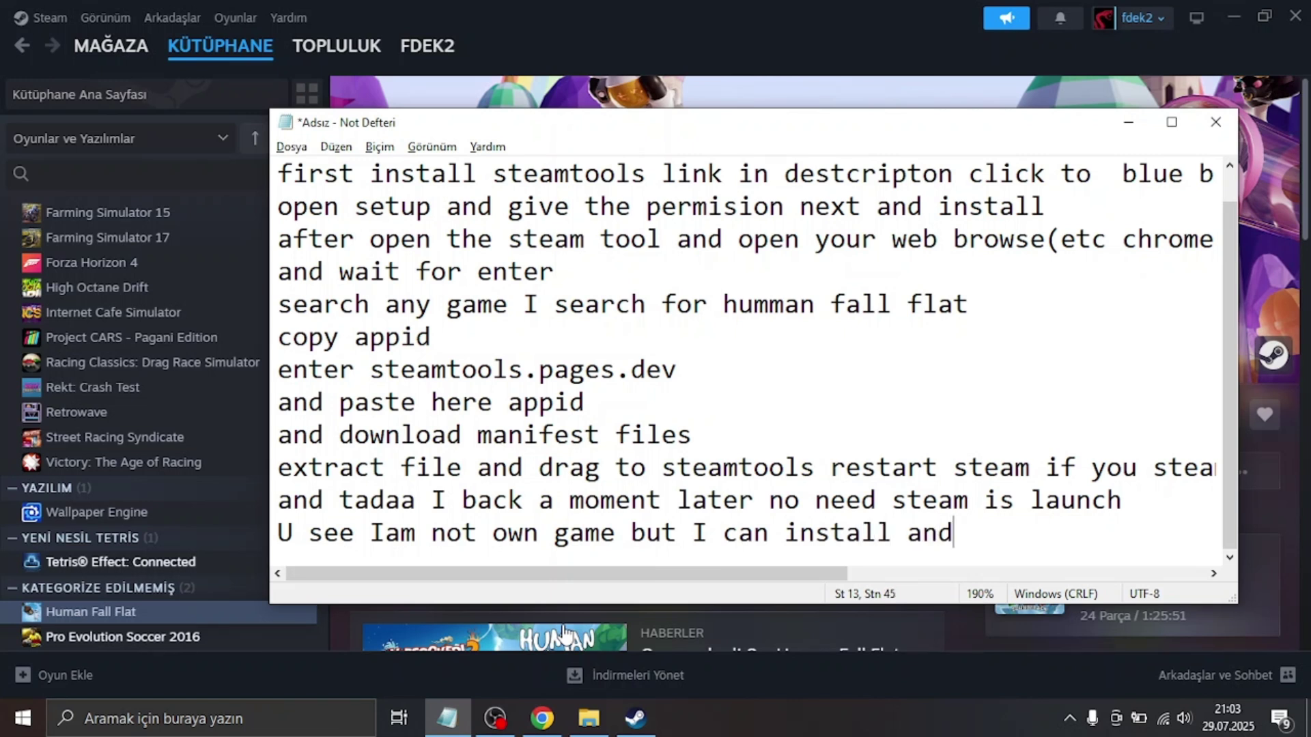
type(" u")
key("BackSpace")
type("play")
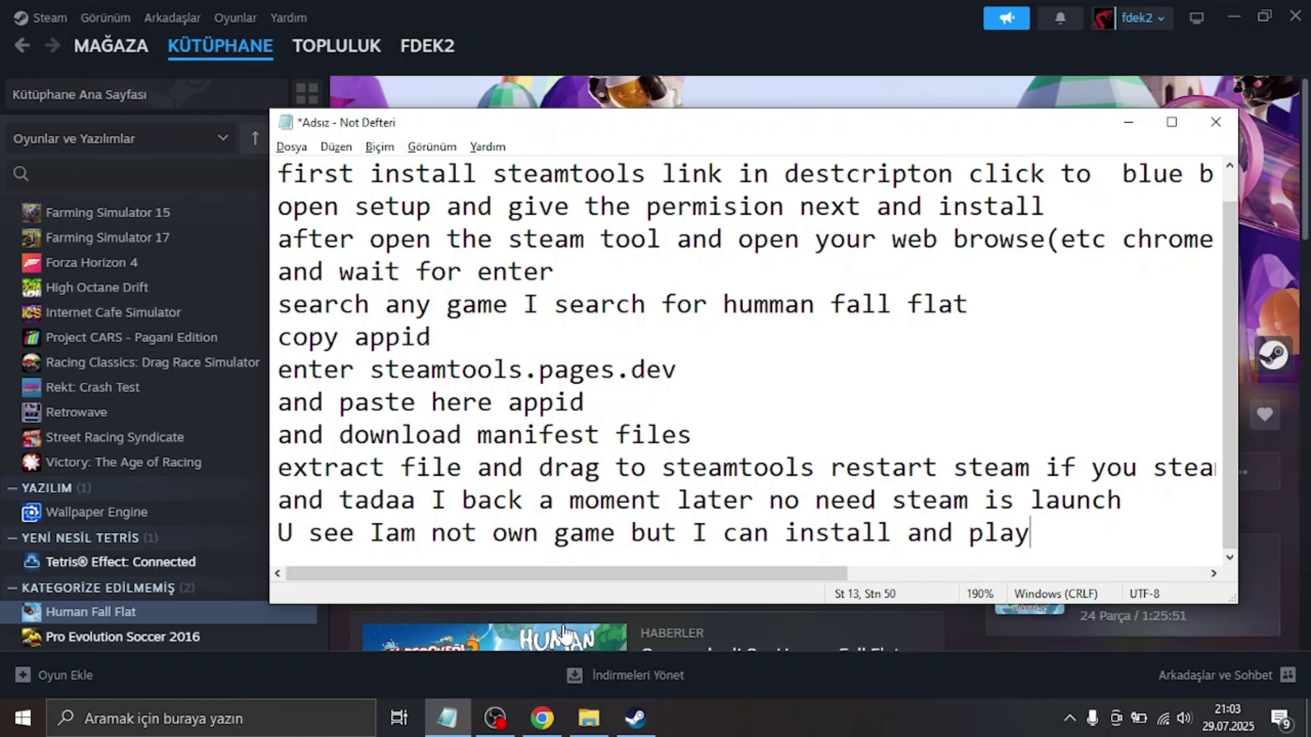
Step: Add "any game if you want" to the thirteenth line
type(" ga")
key("BackSpace")
type("ny g")
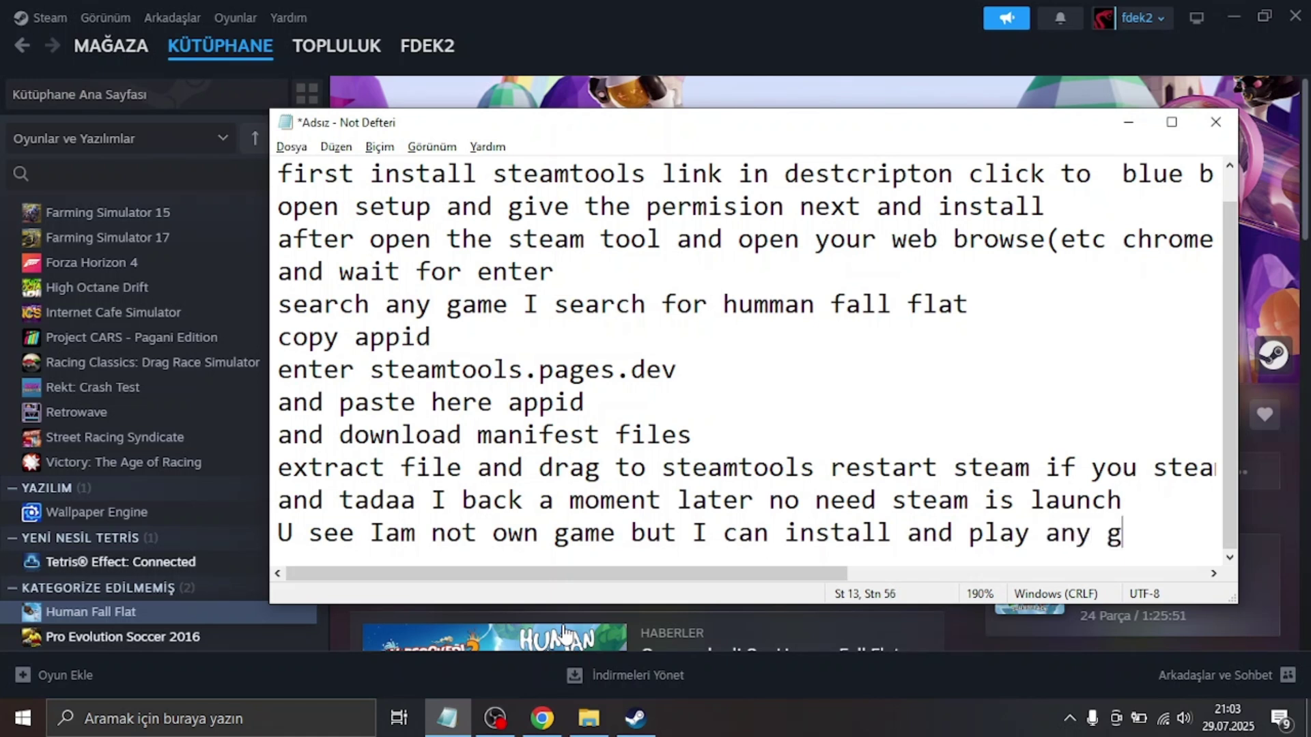
type("ame i")
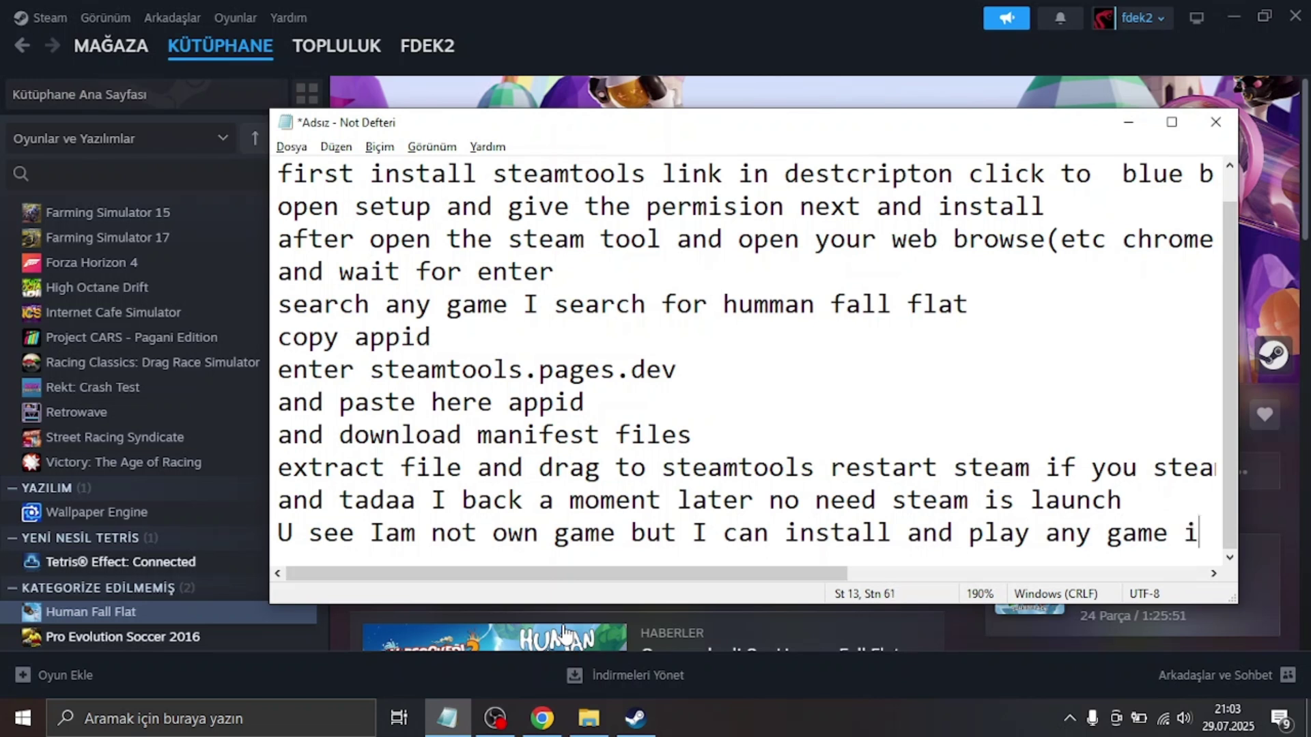
type("f")
key("BackSpace")
type("f you e")
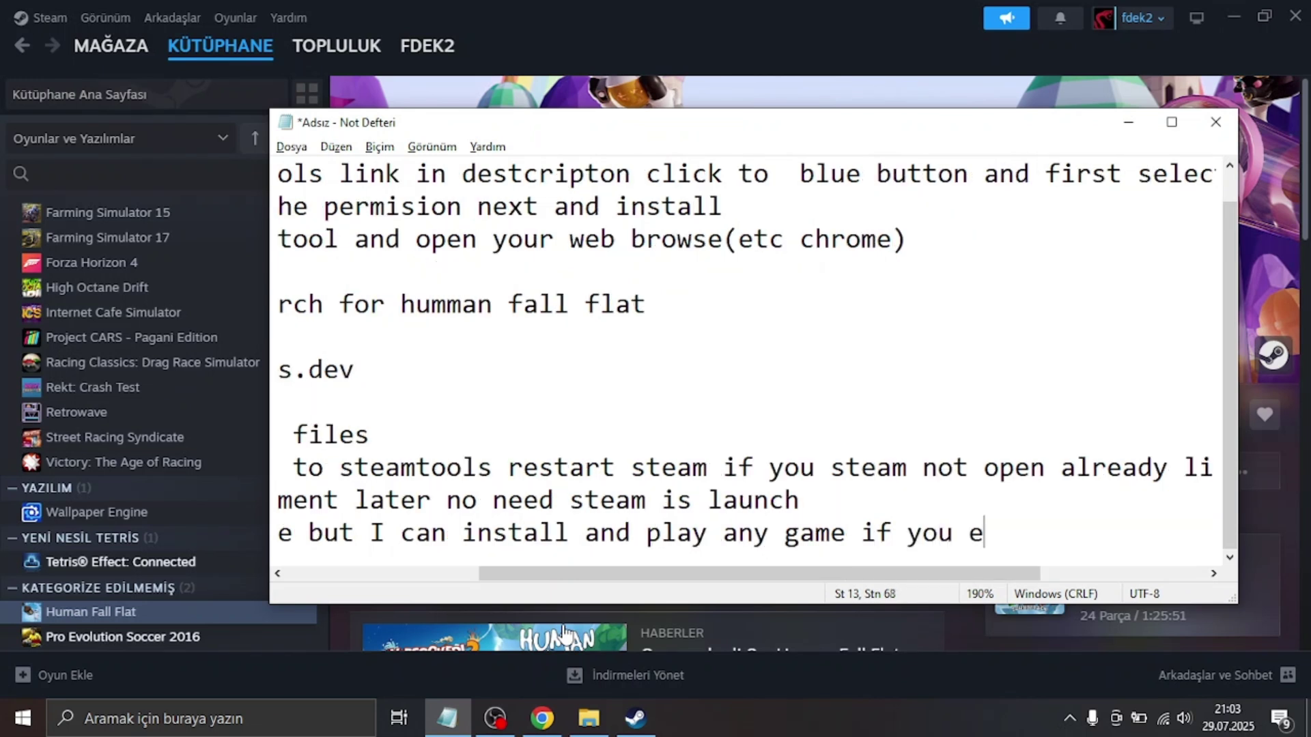
type("ant")
key("BackSpace")
key("BackSpace")
key("BackSpace")
key("BackSpace")
type("want ")
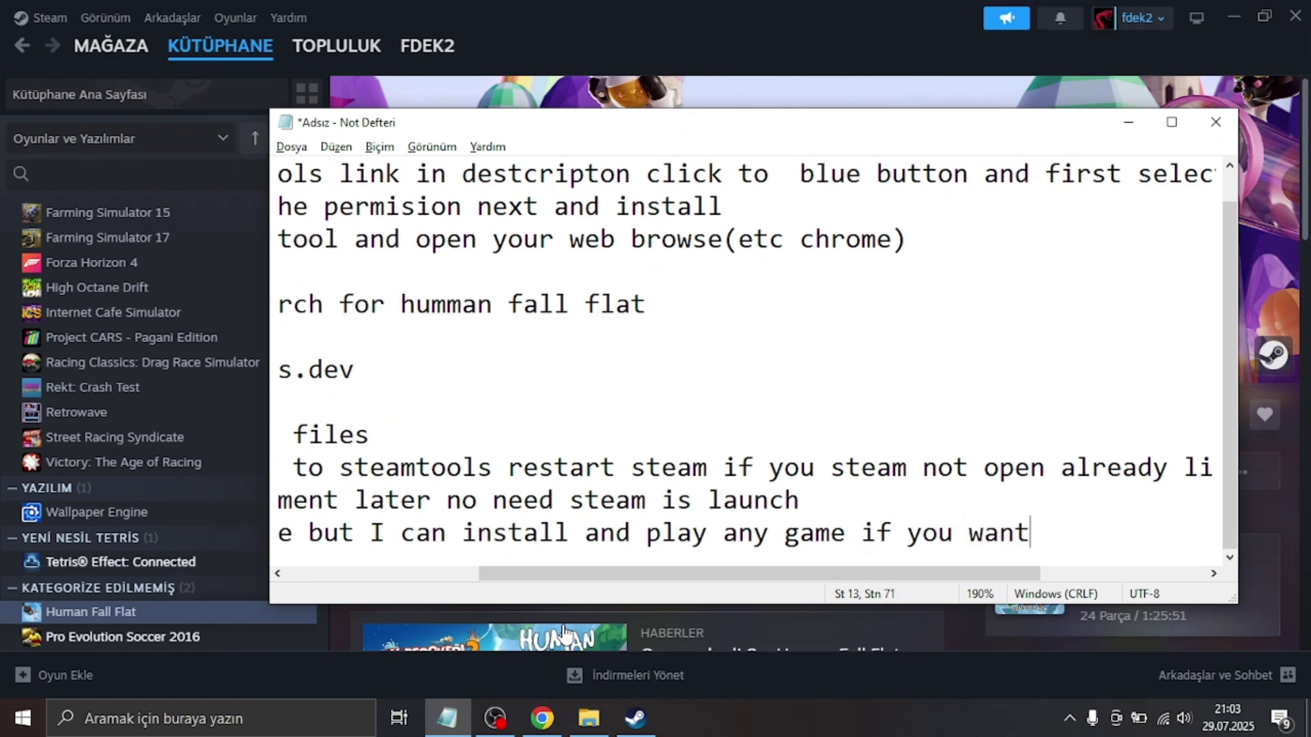
Step: Finish the thirteenth line with "dlc like and subscribe goodbye youtube"
type("fl")
key("BackSpace")
key("BackSpace")
type("dlc like and")
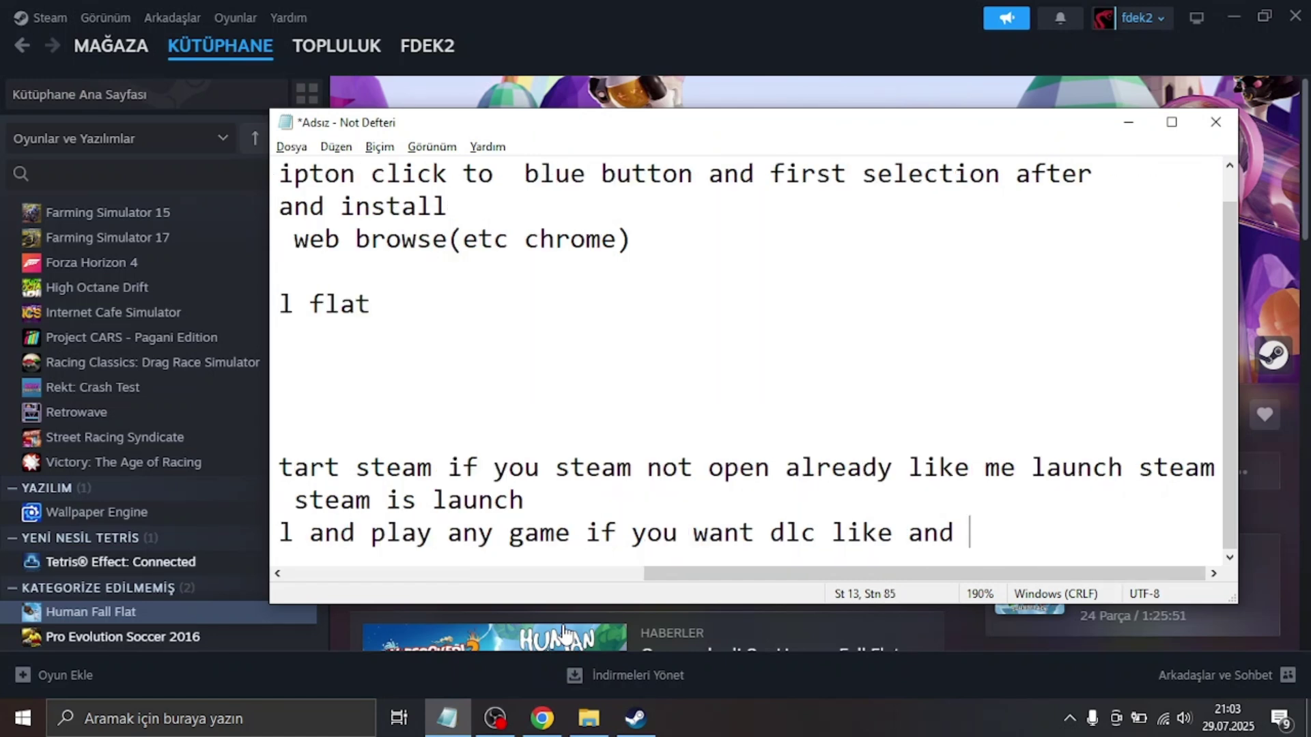
type(" subsc")
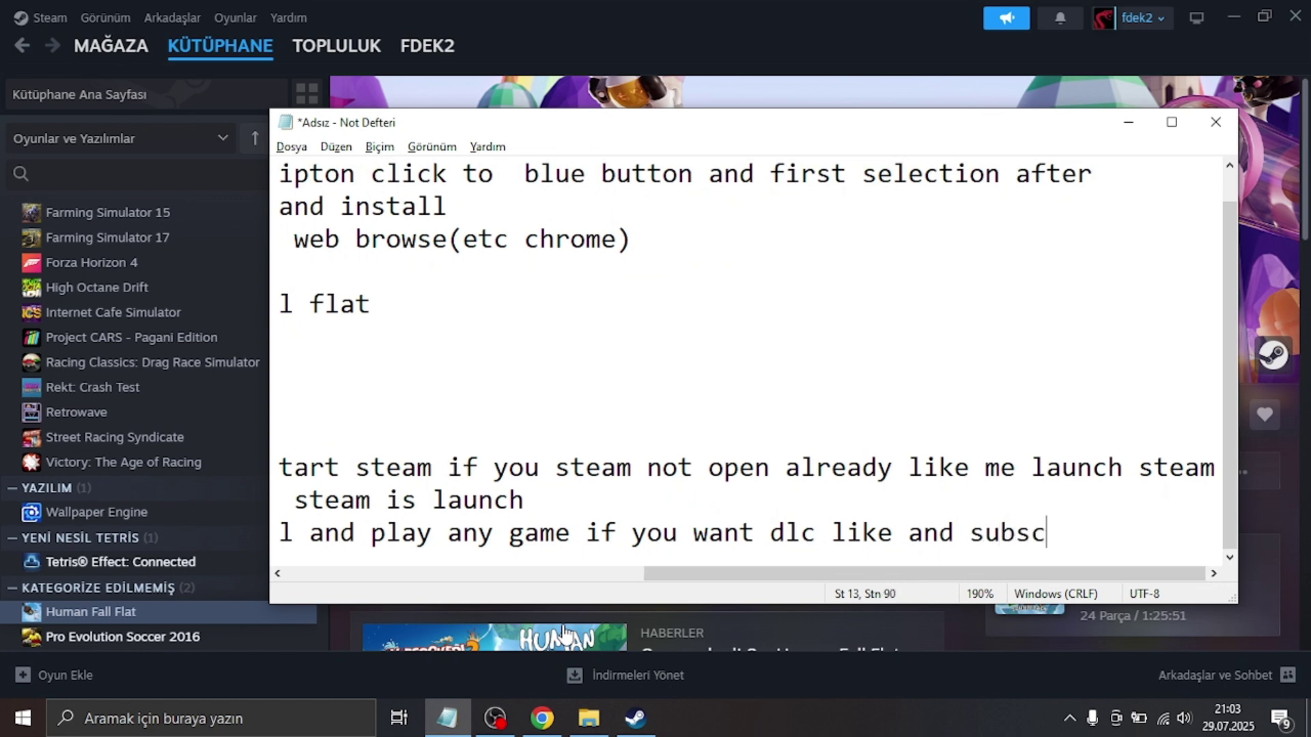
type("ribe goodb")
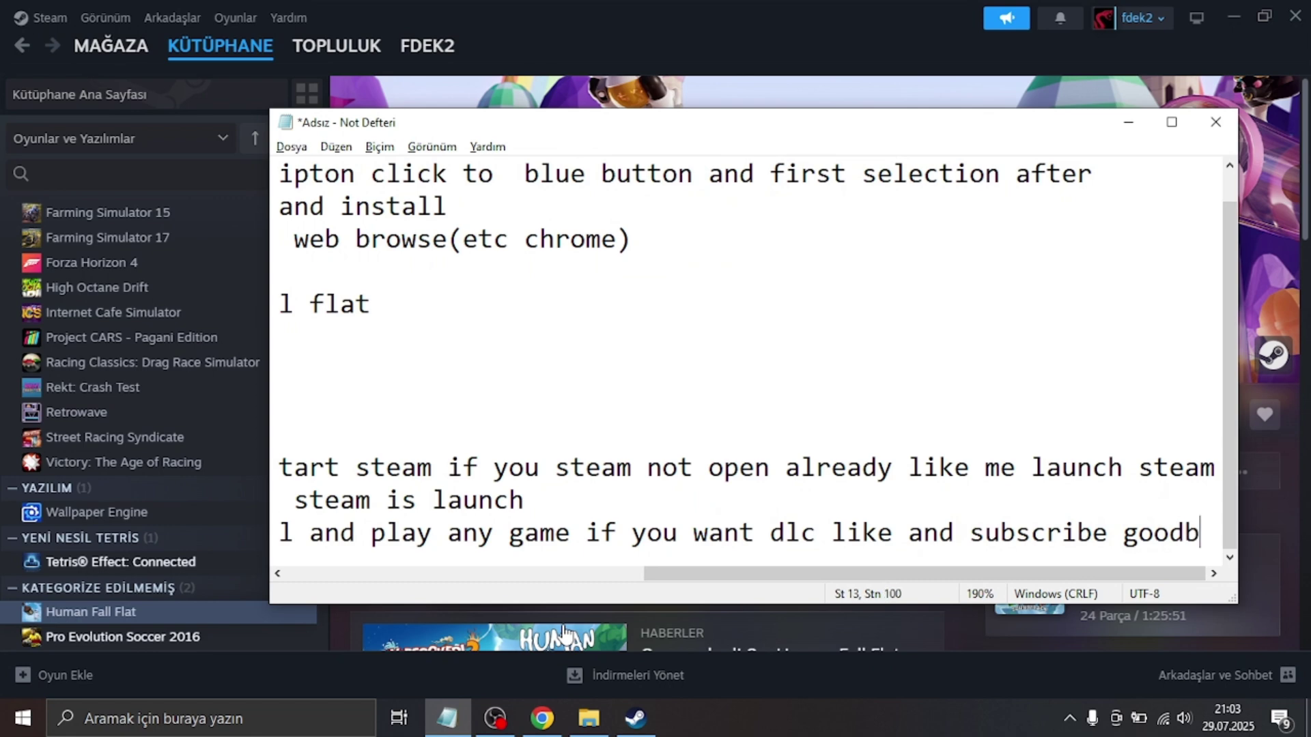
type("ye you")
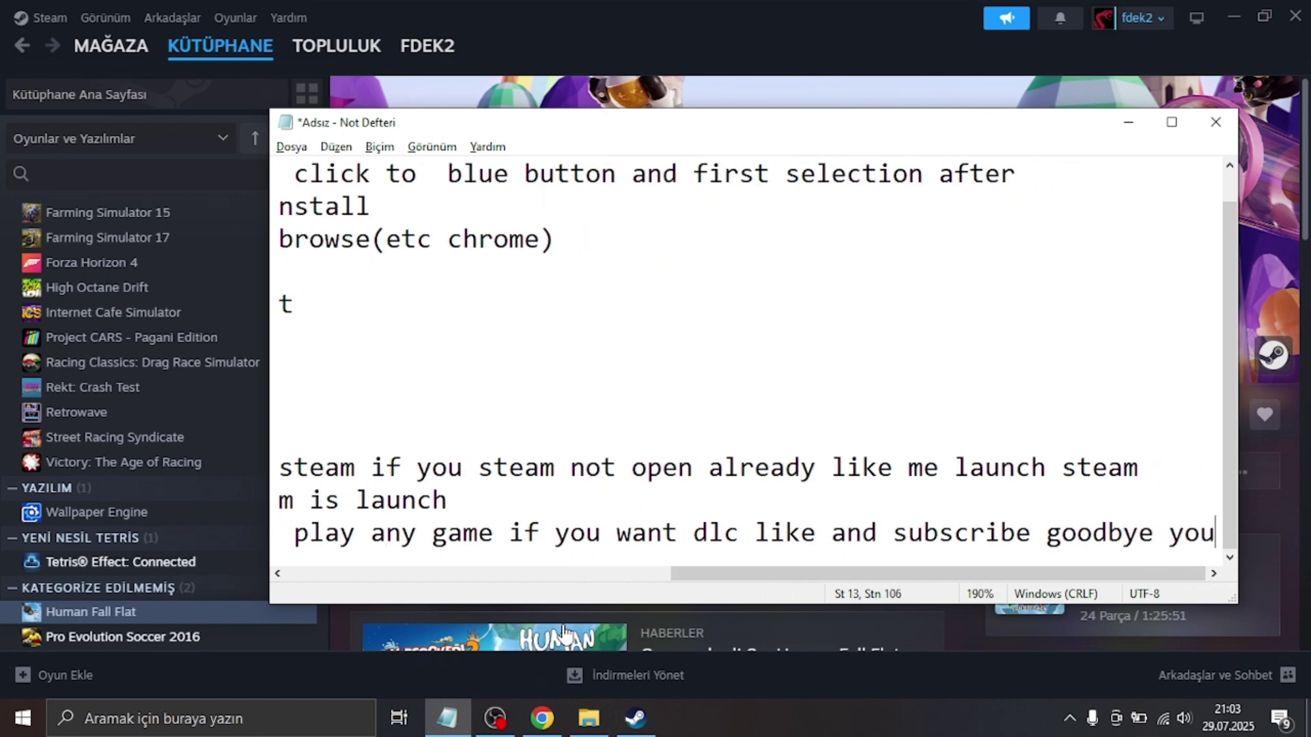
type("tube")
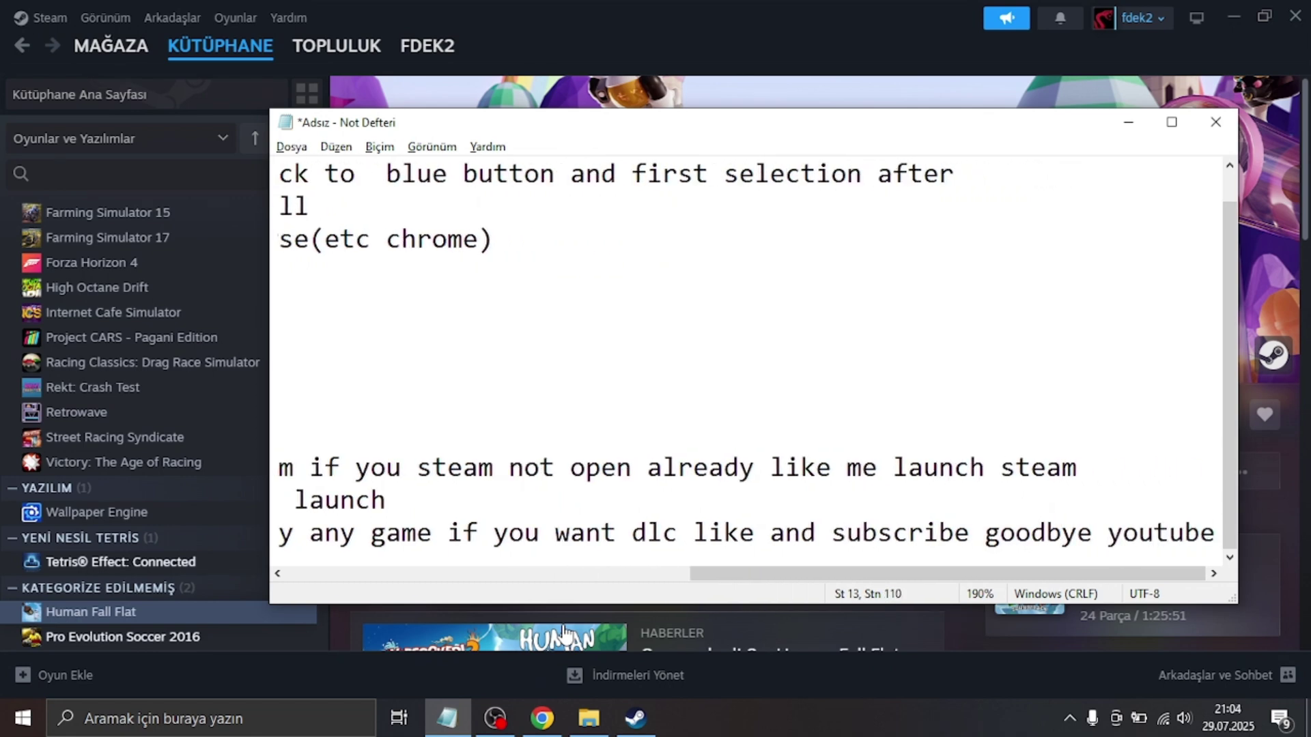
Step: Switch to the OBS window
key("alt+Tab")
key("alt+Tab")
key("alt+Tab")
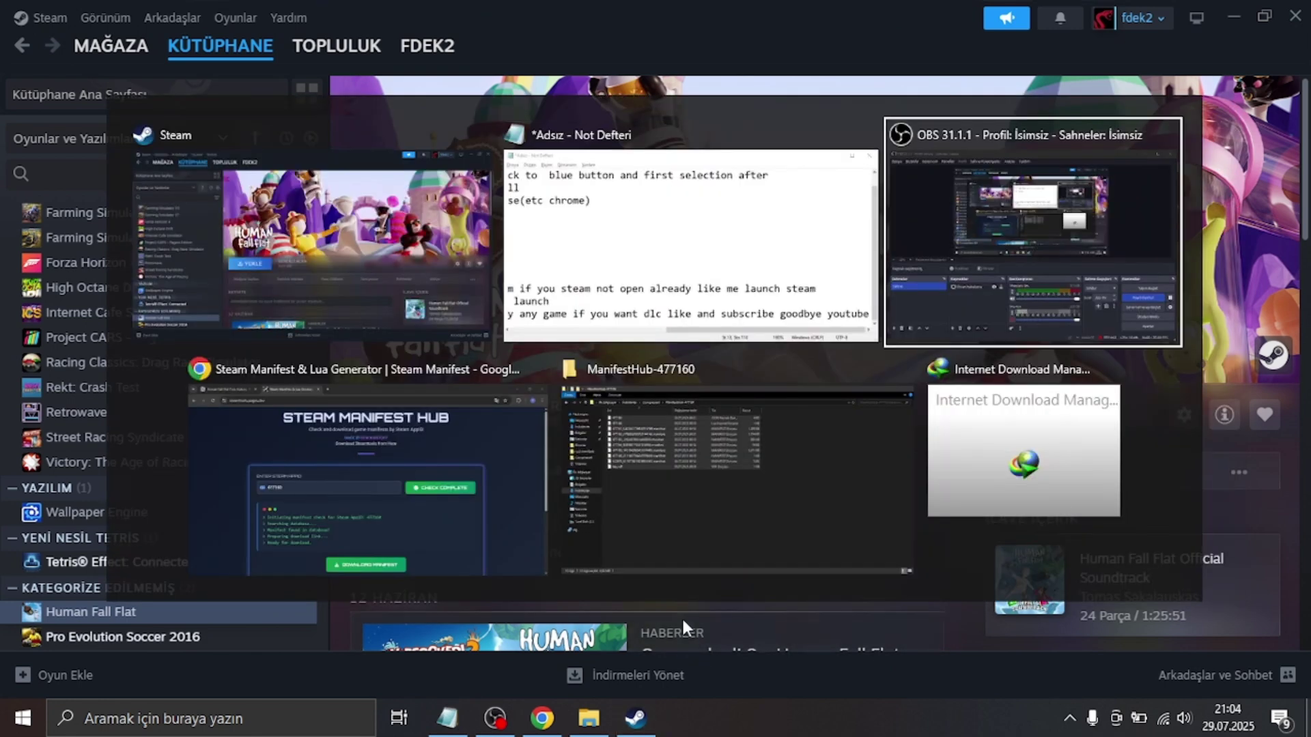